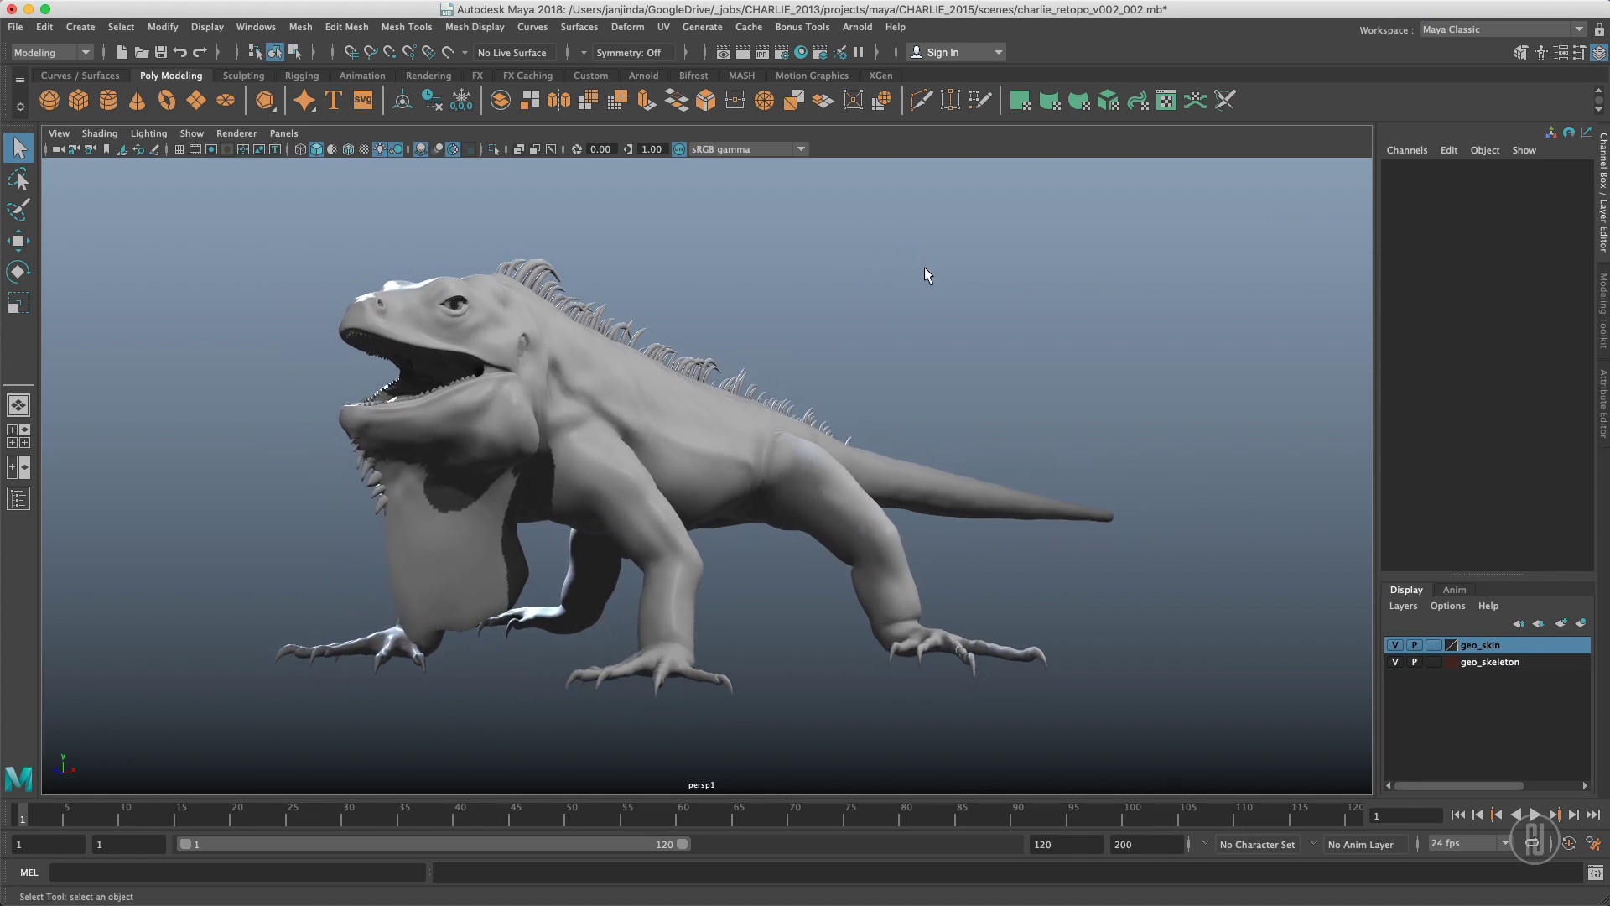
{"action": "right_click_drag", "start_coordinate": [906, 253], "coordinate": [873, 259], "text": "alt"}
{"action": "mouse_move", "coordinate": [873, 259]}
{"action": "left_mouse_down", "text": "alt"}
{"action": "mouse_move", "coordinate": [863, 273]}
{"action": "mouse_move", "coordinate": [885, 274]}
{"action": "left_mouse_up", "text": "alt"}
{"action": "middle_click_drag", "start_coordinate": [956, 266], "coordinate": [878, 259], "text": "alt"}
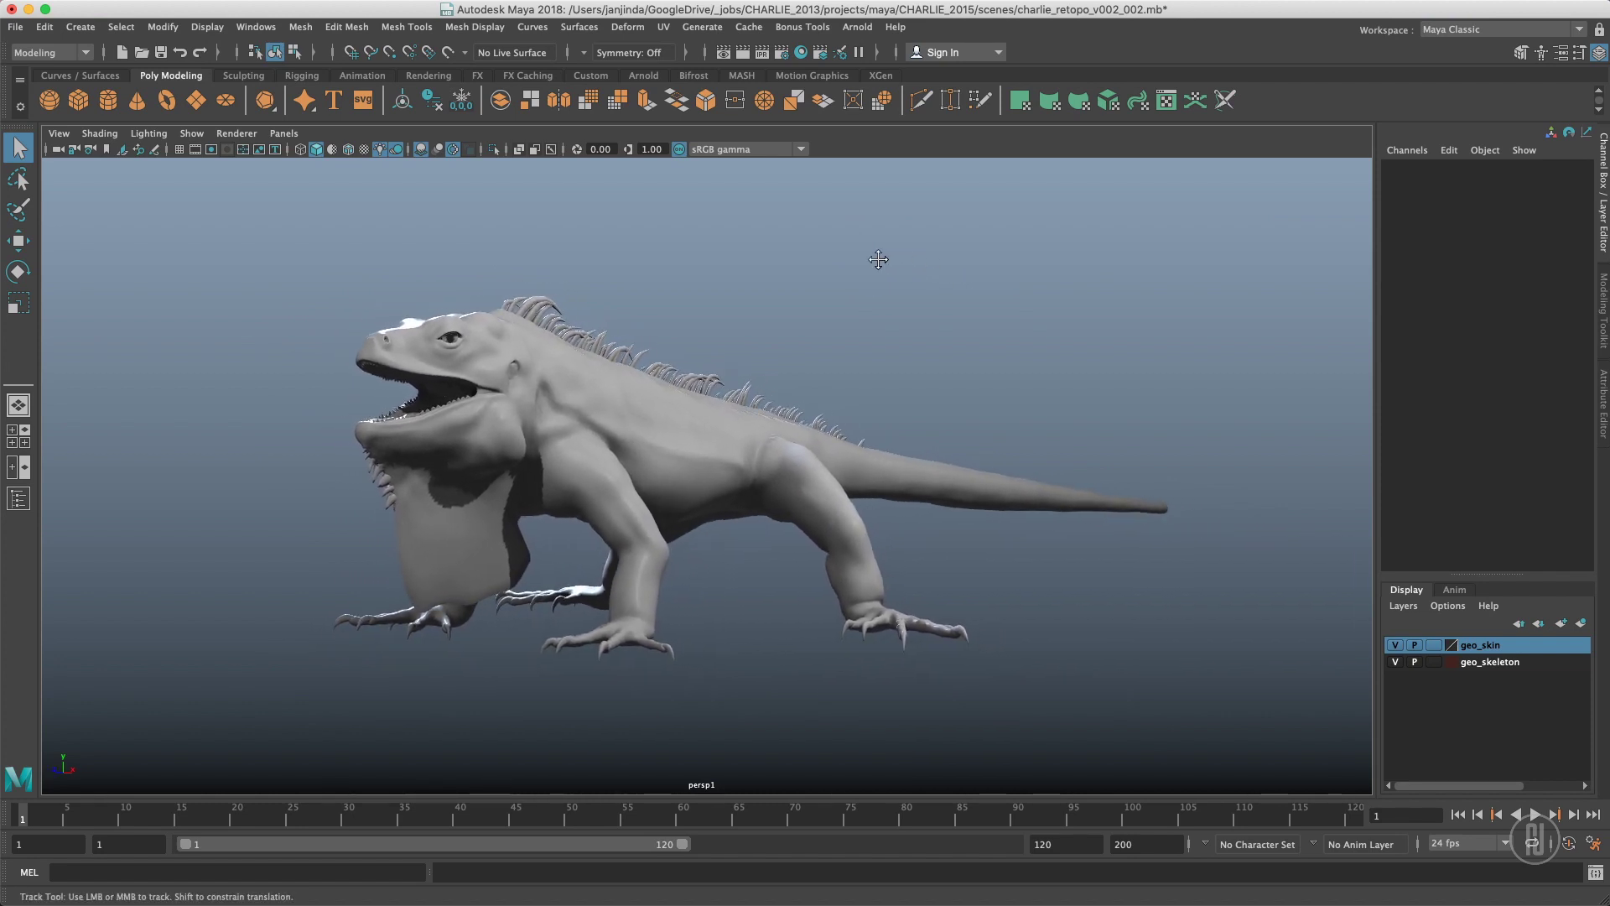
{"action": "right_click_drag", "start_coordinate": [879, 259], "coordinate": [870, 259], "text": "alt"}
{"action": "left_click_drag", "start_coordinate": [870, 259], "coordinate": [928, 260], "text": "alt"}
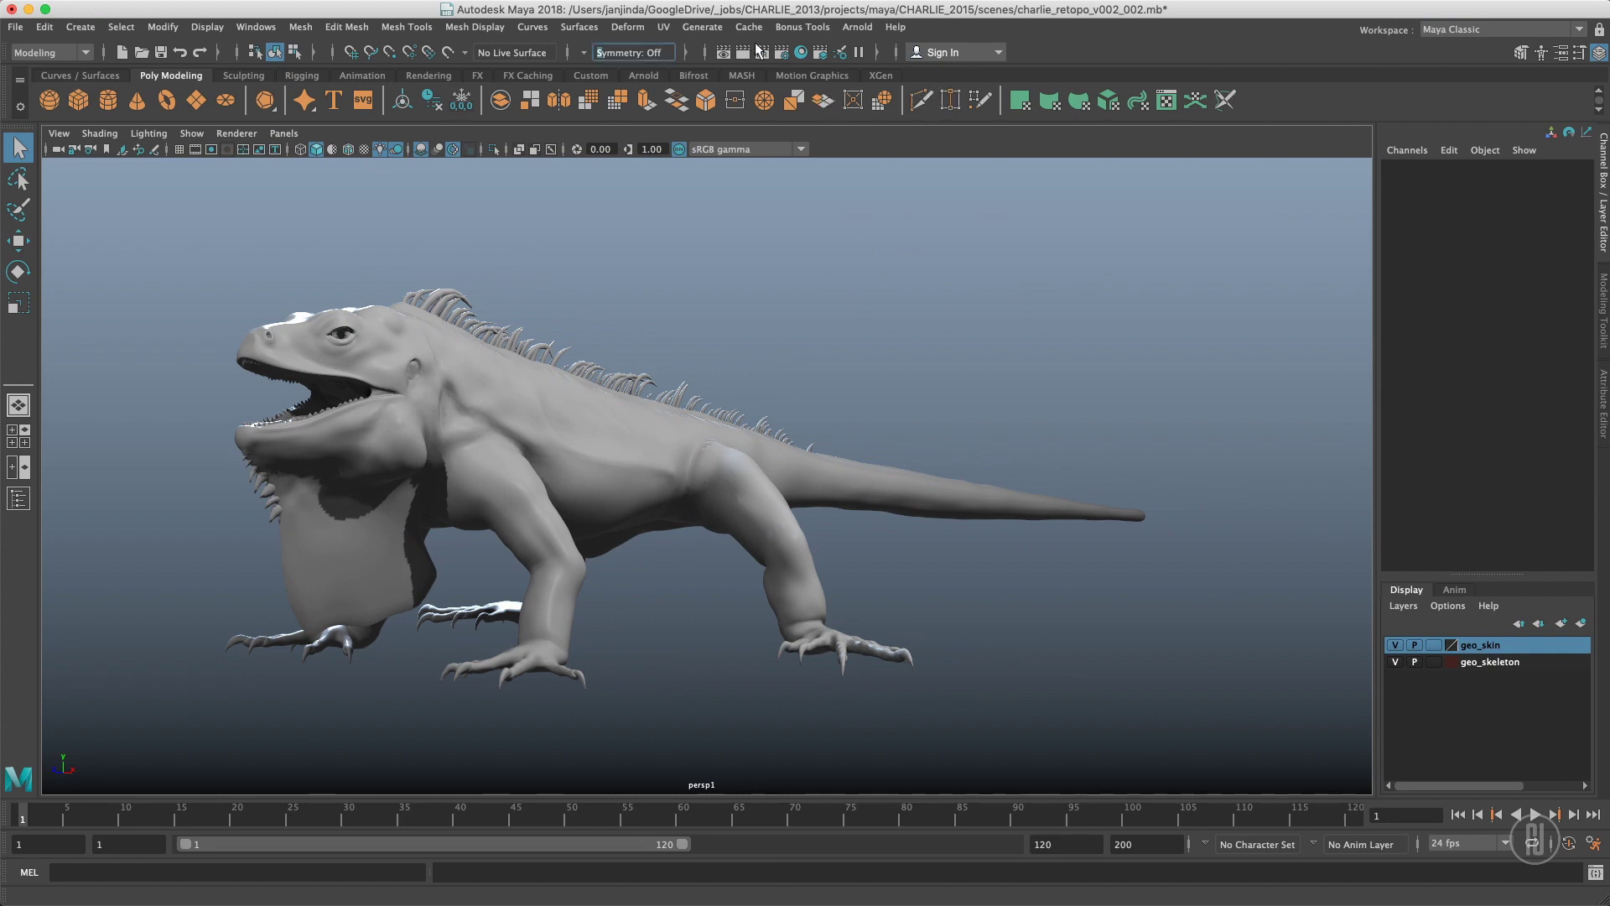
{"action": "right_click_drag", "start_coordinate": [843, 237], "coordinate": [837, 230], "text": "alt"}
{"action": "middle_click_drag", "start_coordinate": [837, 229], "coordinate": [800, 235], "text": "alt"}
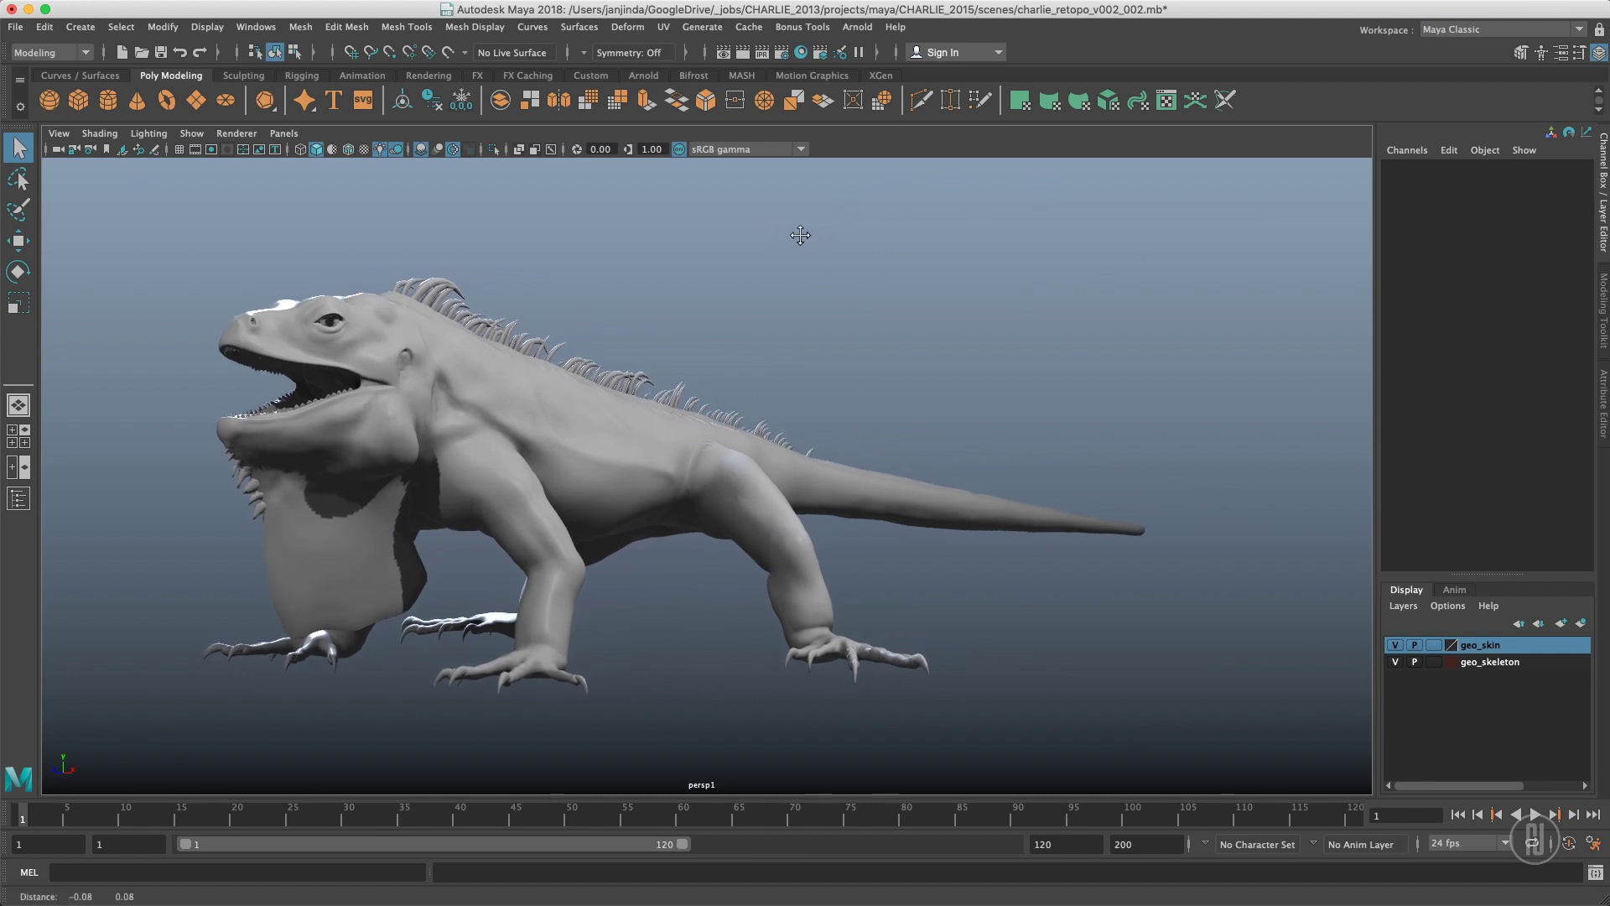
{"action": "right_click_drag", "start_coordinate": [801, 235], "coordinate": [853, 201], "text": "alt"}
{"action": "left_click_drag", "start_coordinate": [852, 202], "coordinate": [873, 237], "text": "alt"}
{"action": "right_click_drag", "start_coordinate": [873, 237], "coordinate": [826, 234], "text": "alt"}
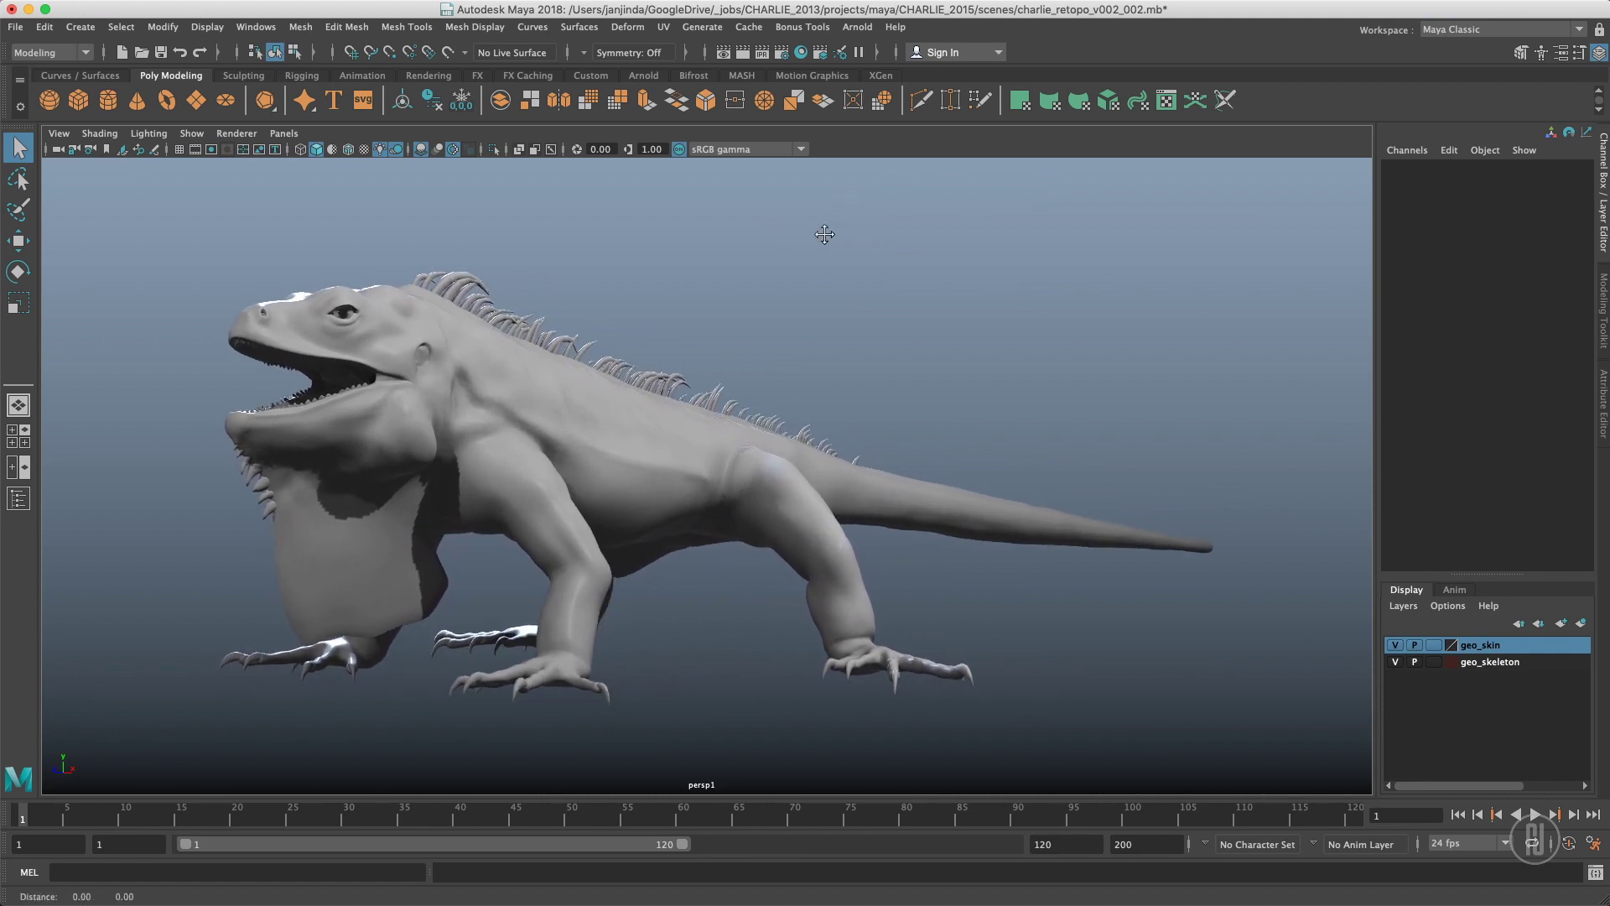
{"action": "middle_click_drag", "start_coordinate": [825, 235], "coordinate": [861, 220], "text": "alt"}
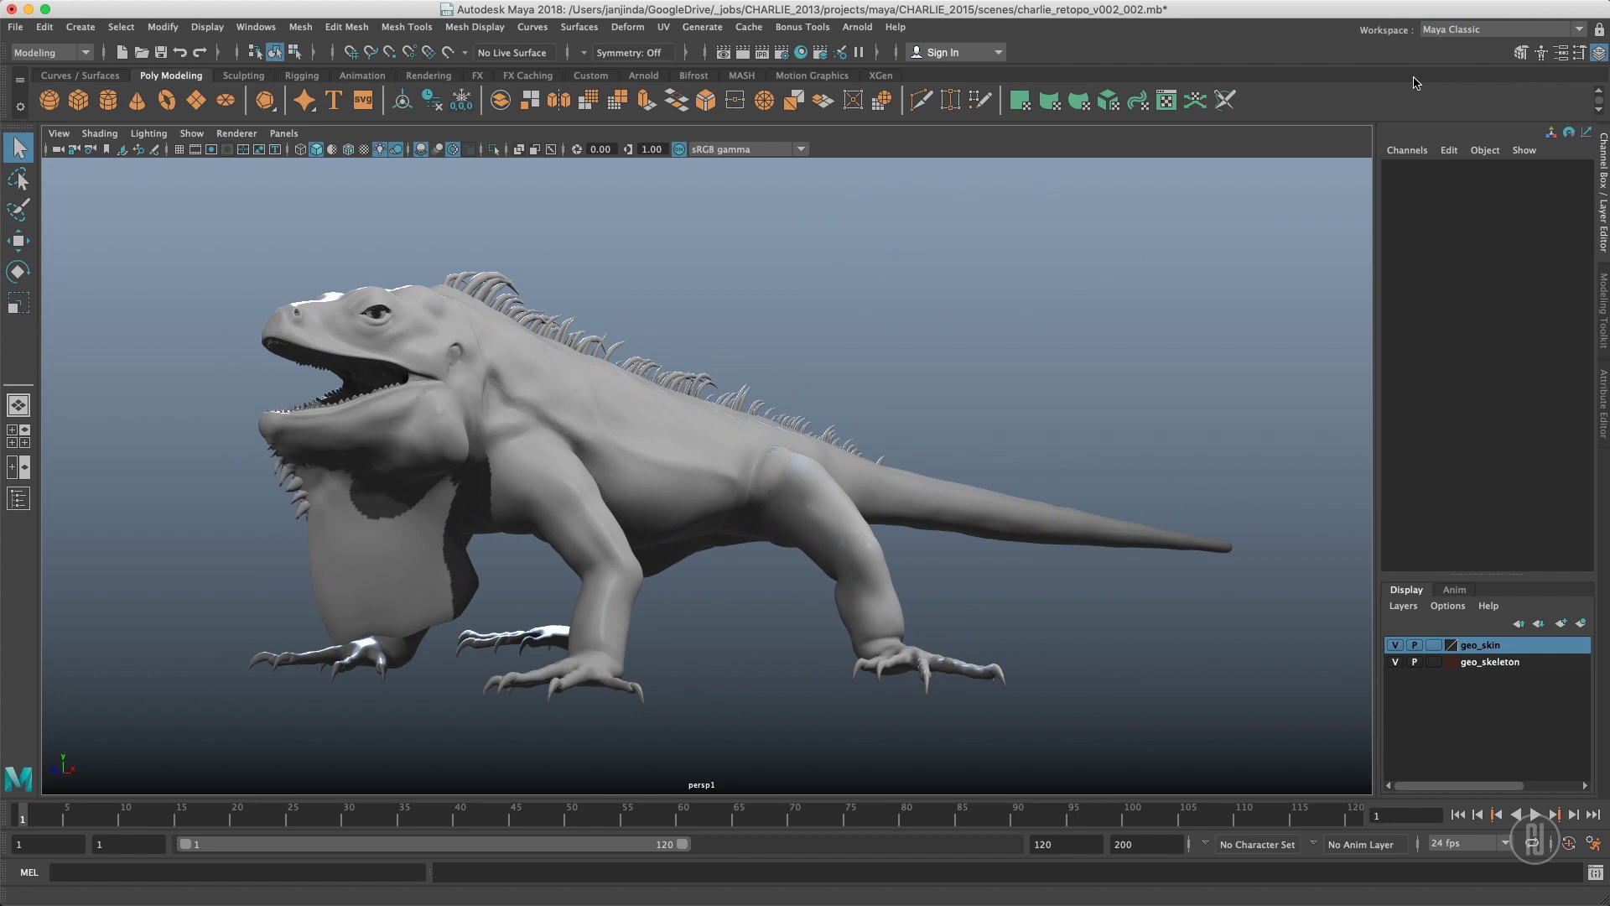
{"action": "left_click_drag", "start_coordinate": [646, 268], "coordinate": [634, 309], "text": "alt"}
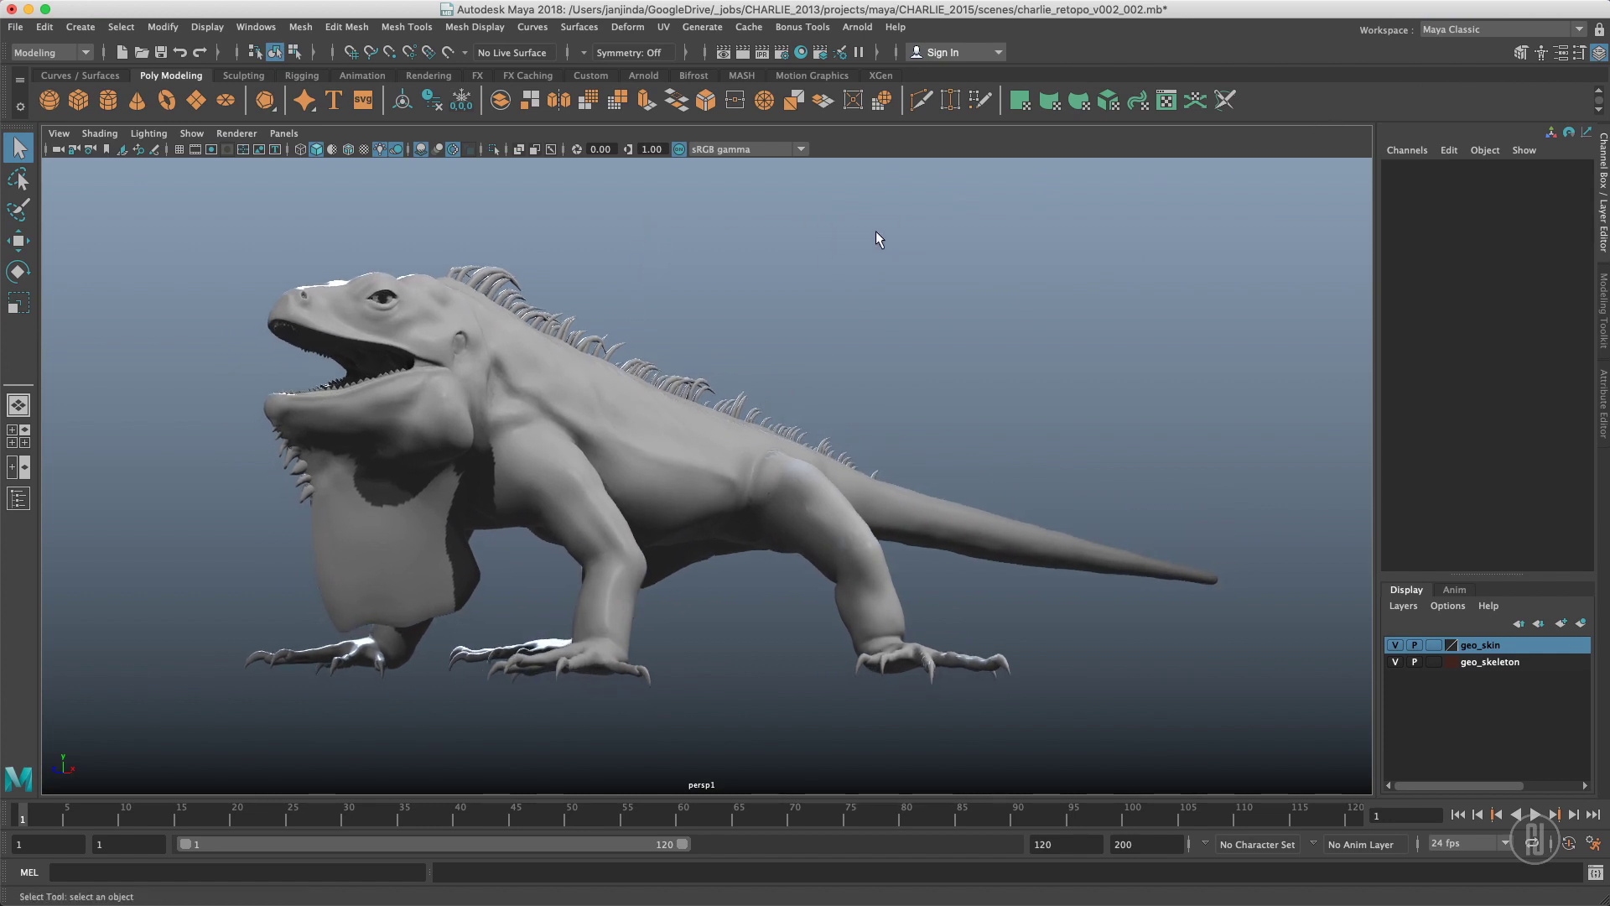
Switch the interface to the Modeling - Expert workspace.
{"action": "left_click", "coordinate": [1441, 32]}
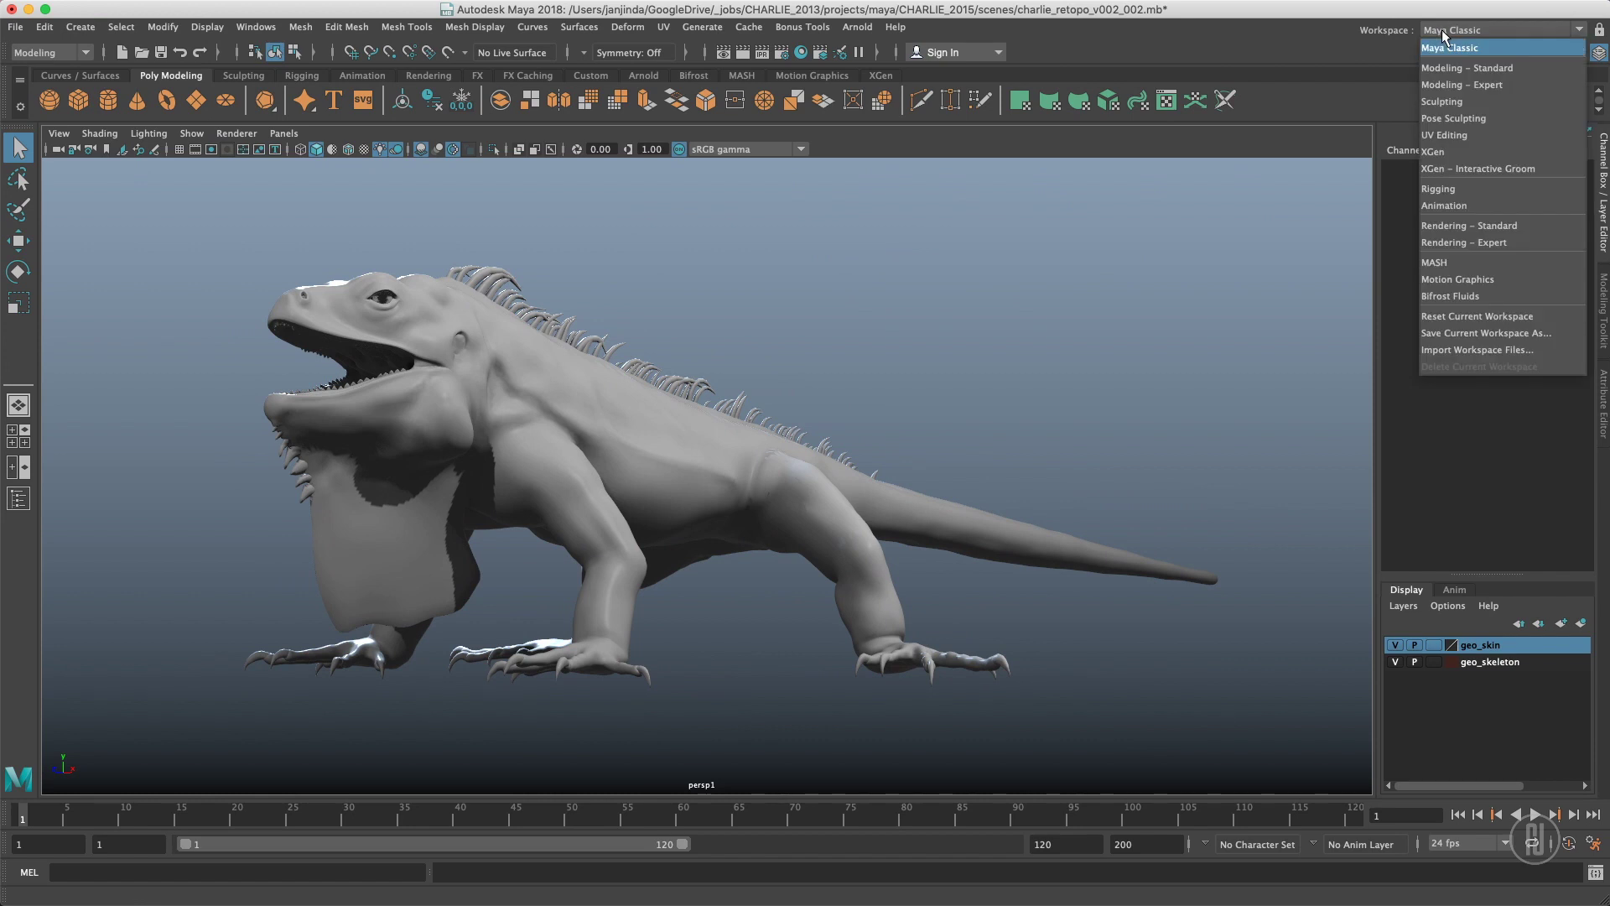
{"action": "left_click", "coordinate": [1455, 84]}
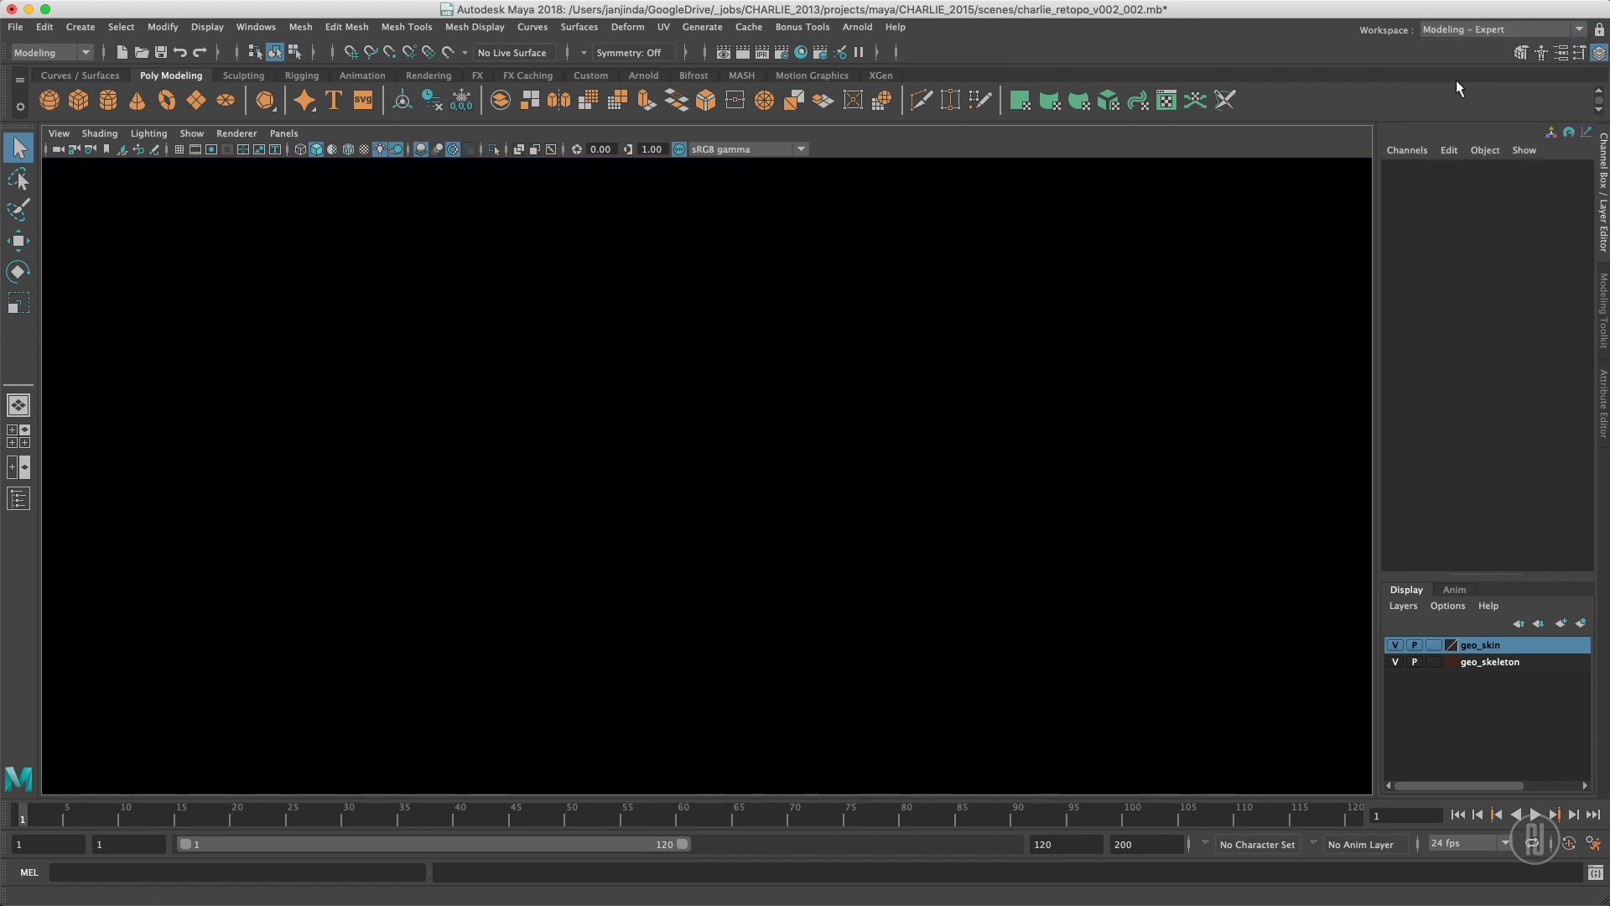
{"action": "left_click_drag", "start_coordinate": [924, 193], "coordinate": [874, 242], "text": "alt"}
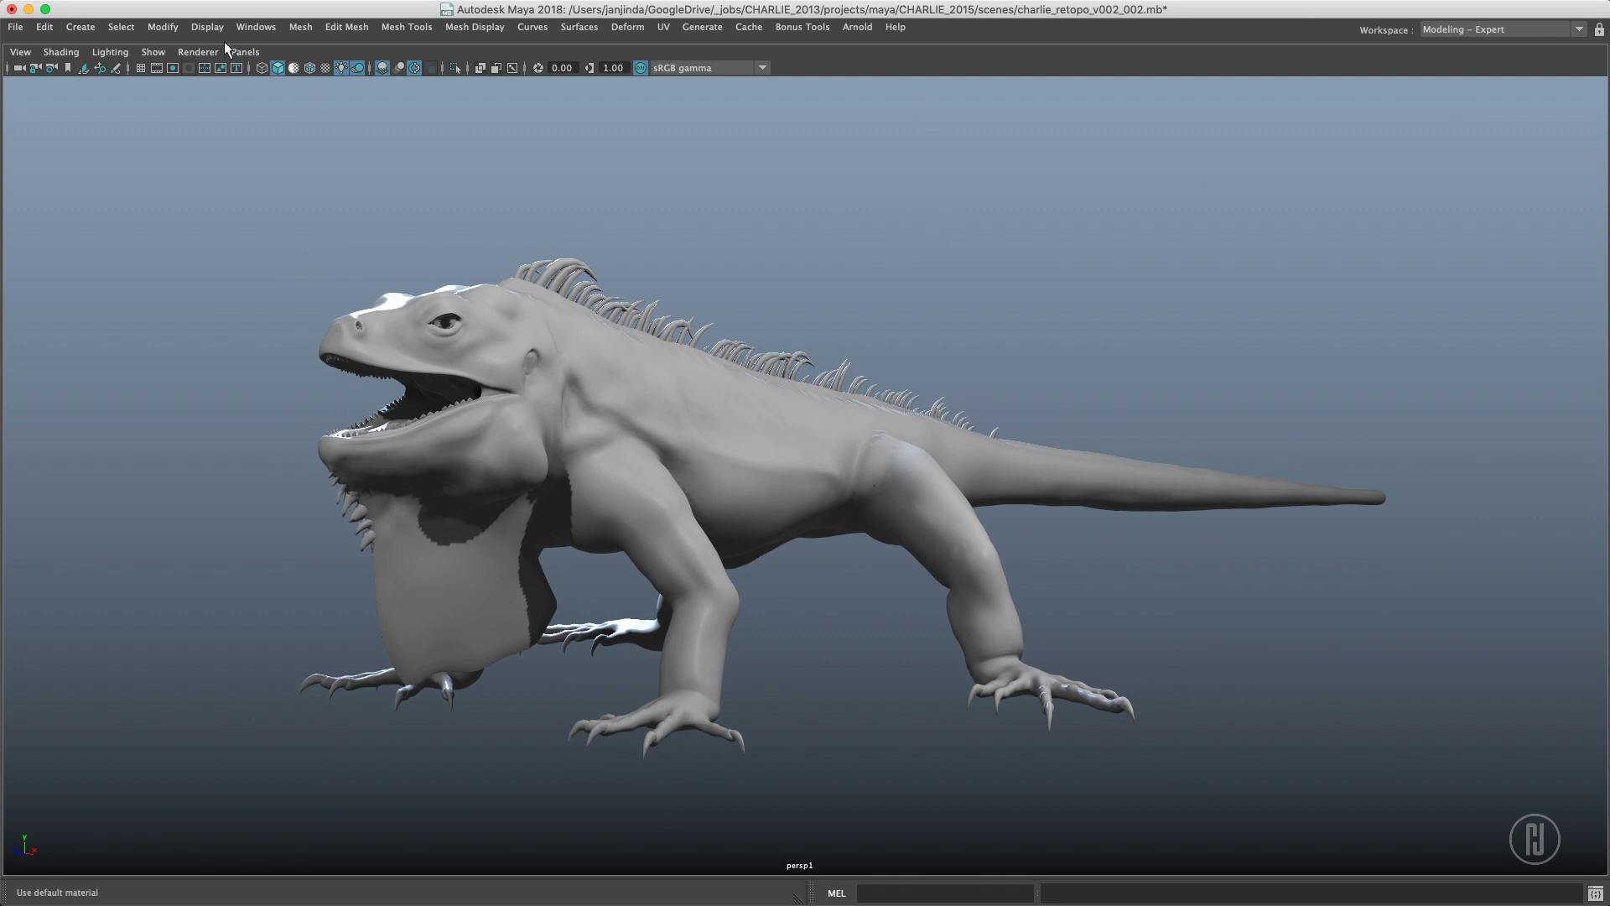
Show the Shelf in the Modeling - Expert workspace.
{"action": "left_click", "coordinate": [258, 28]}
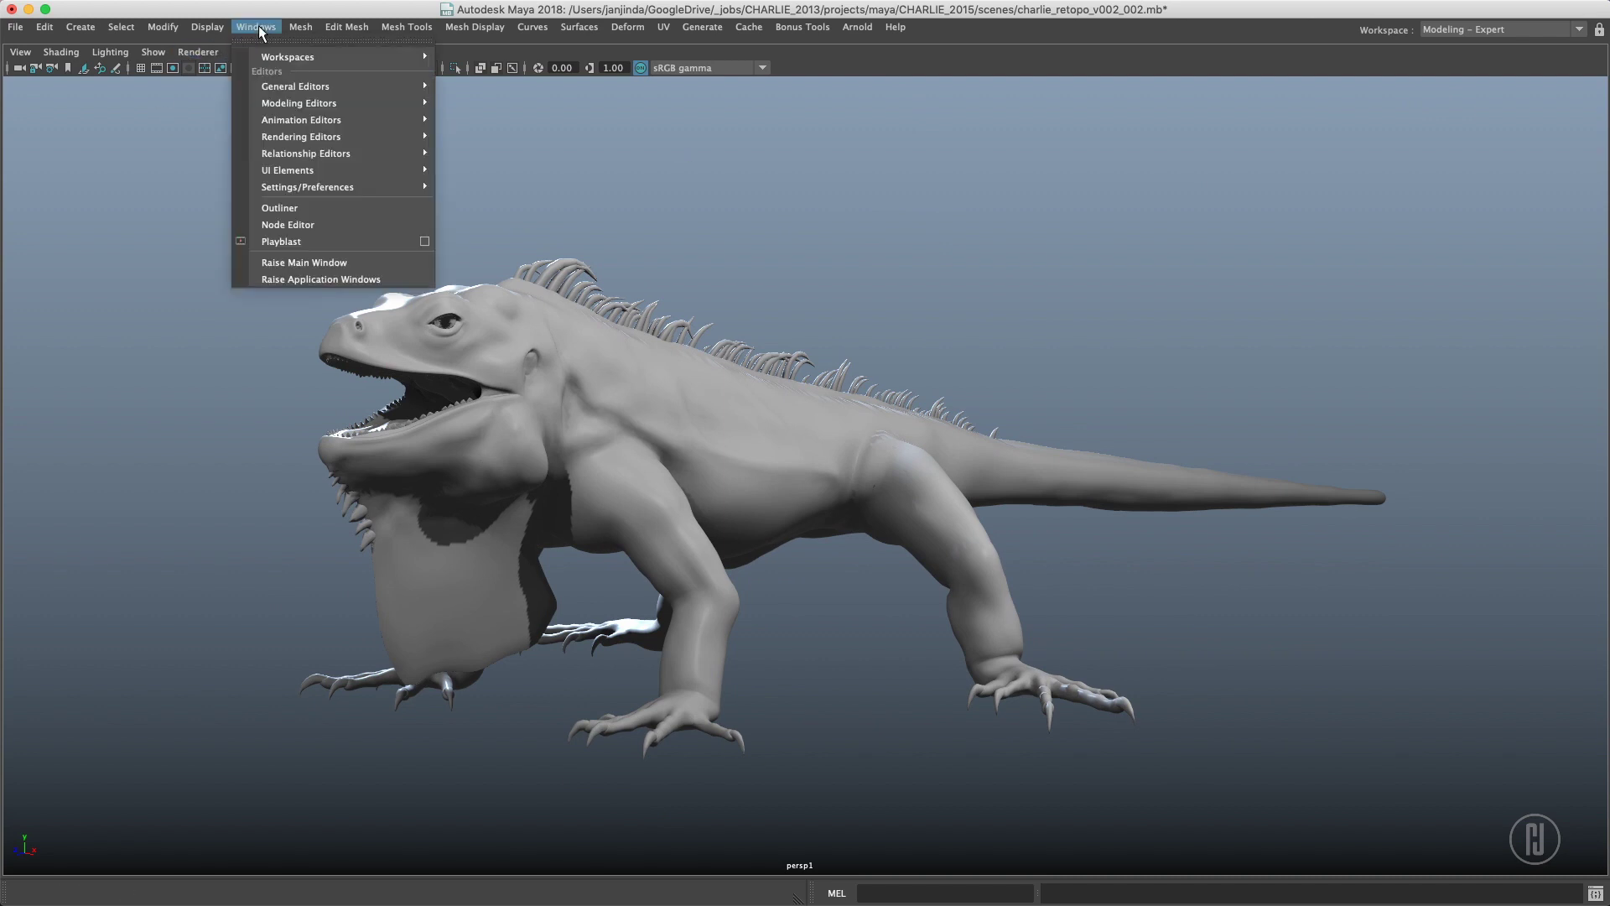
{"action": "mouse_move", "coordinate": [348, 173]}
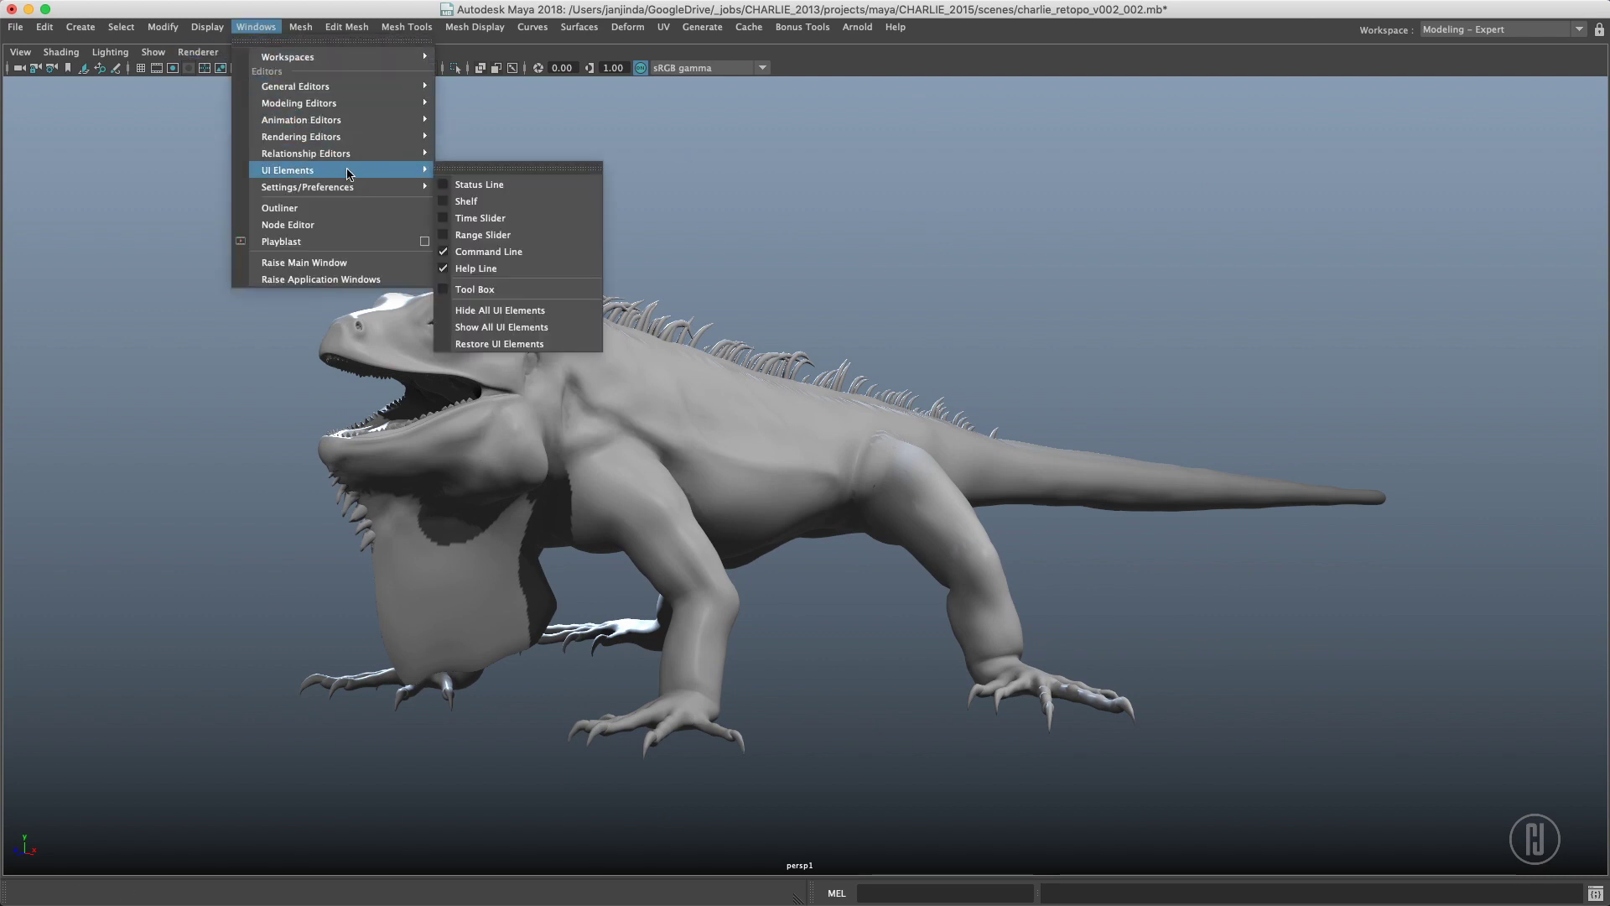
{"action": "mouse_move", "coordinate": [336, 93]}
{"action": "left_click", "coordinate": [474, 202]}
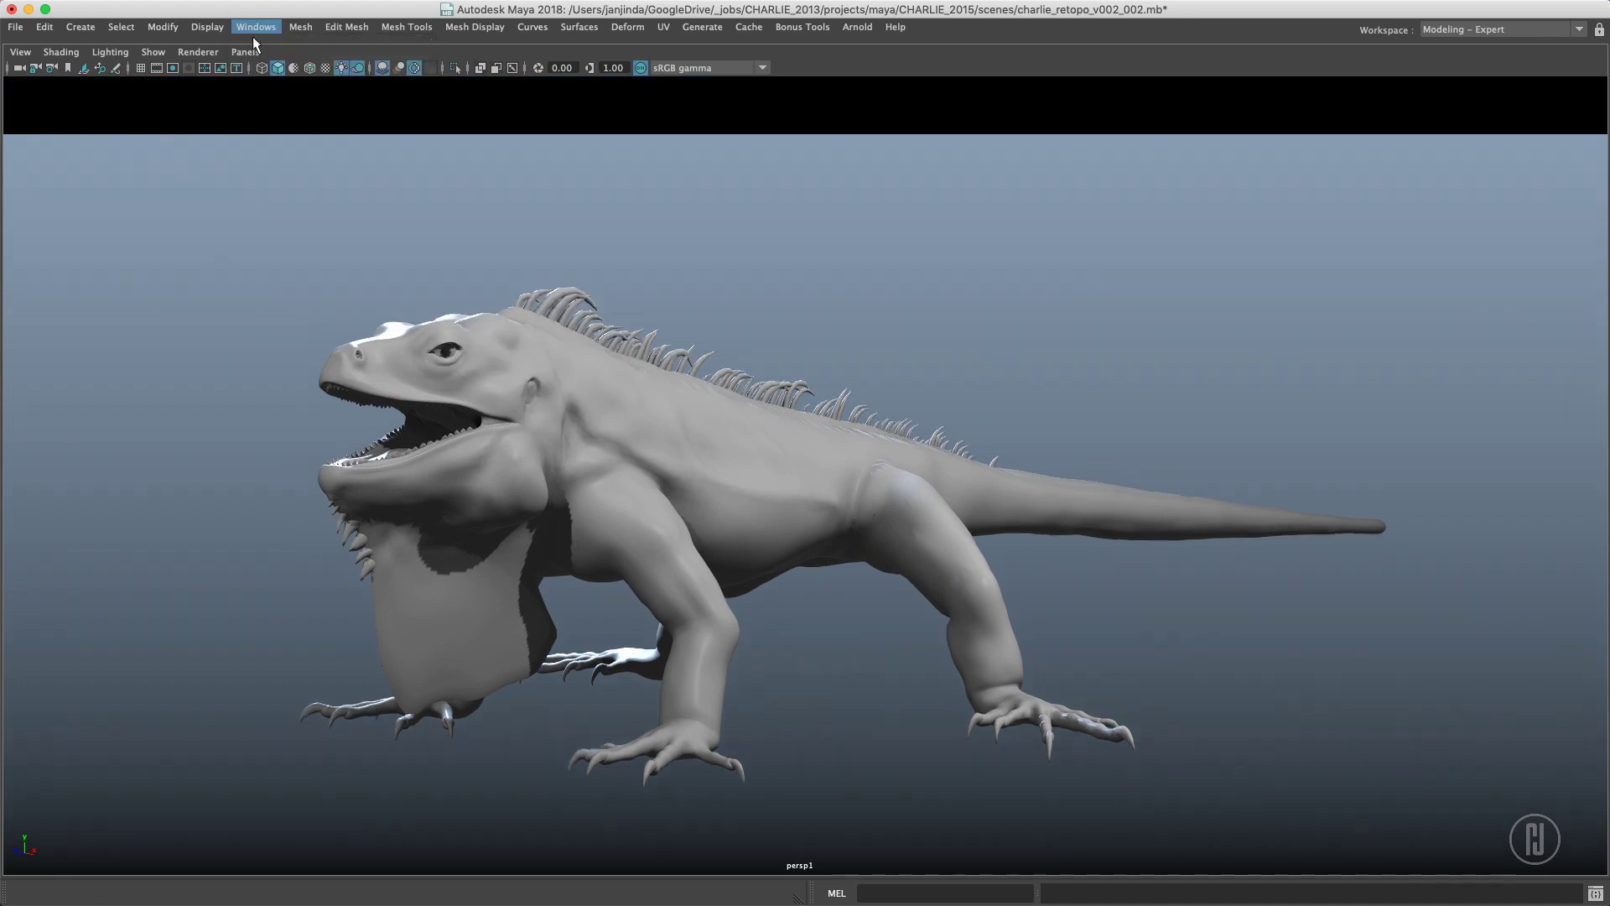
Open the Attribute Editor and the Channel Box / Layer Editor.
{"action": "left_click", "coordinate": [256, 27]}
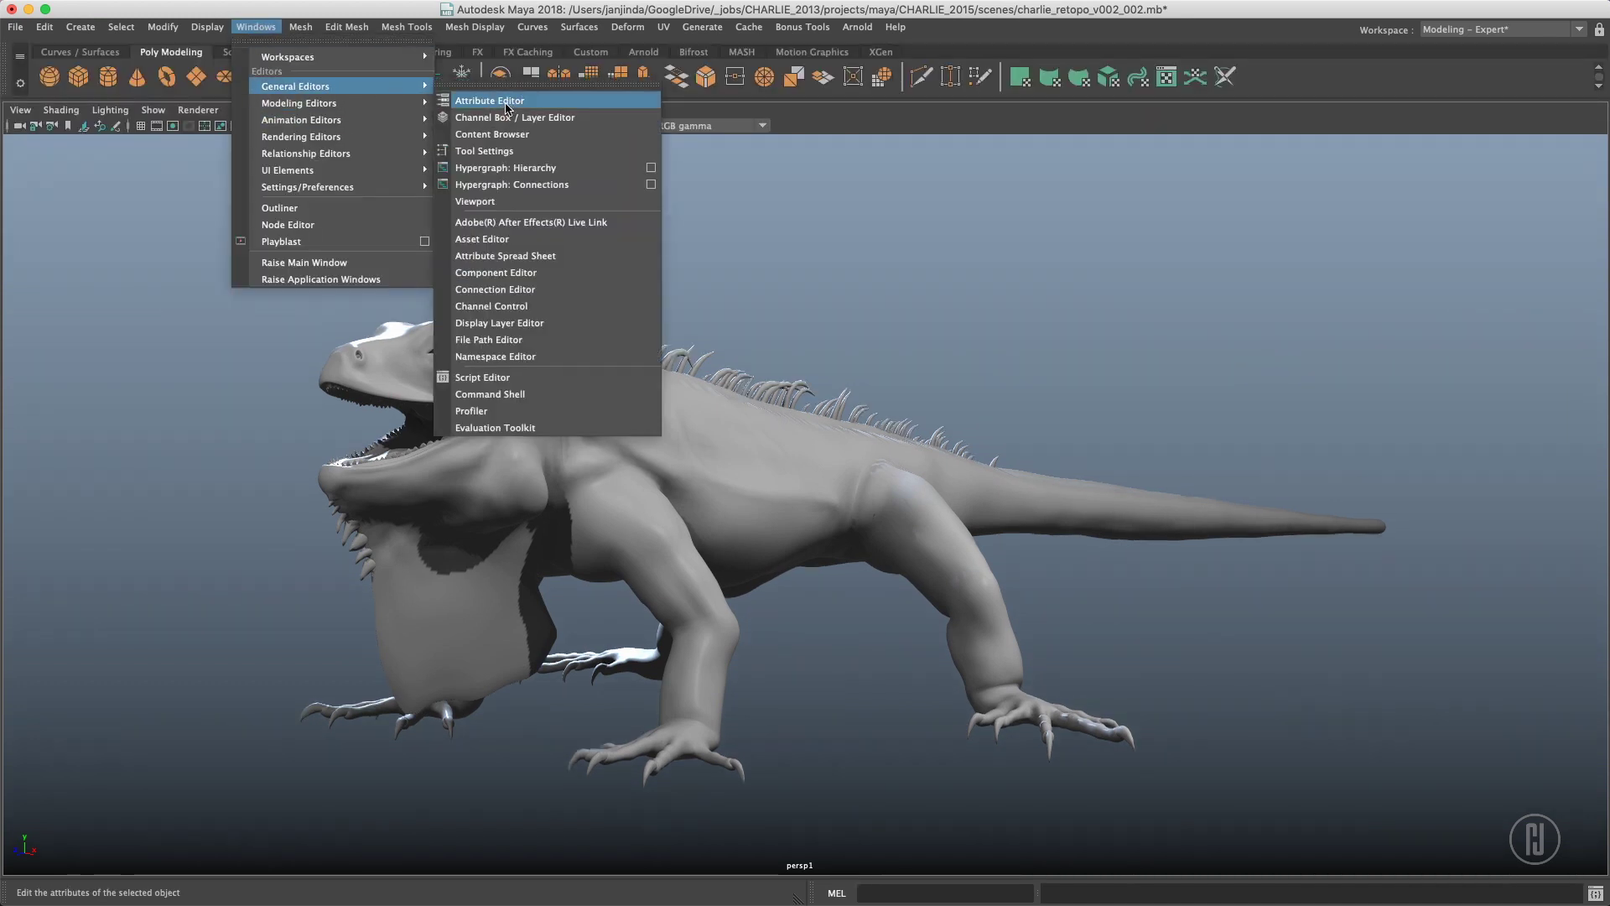
{"action": "left_click", "coordinate": [508, 107]}
{"action": "left_click", "coordinate": [247, 27]}
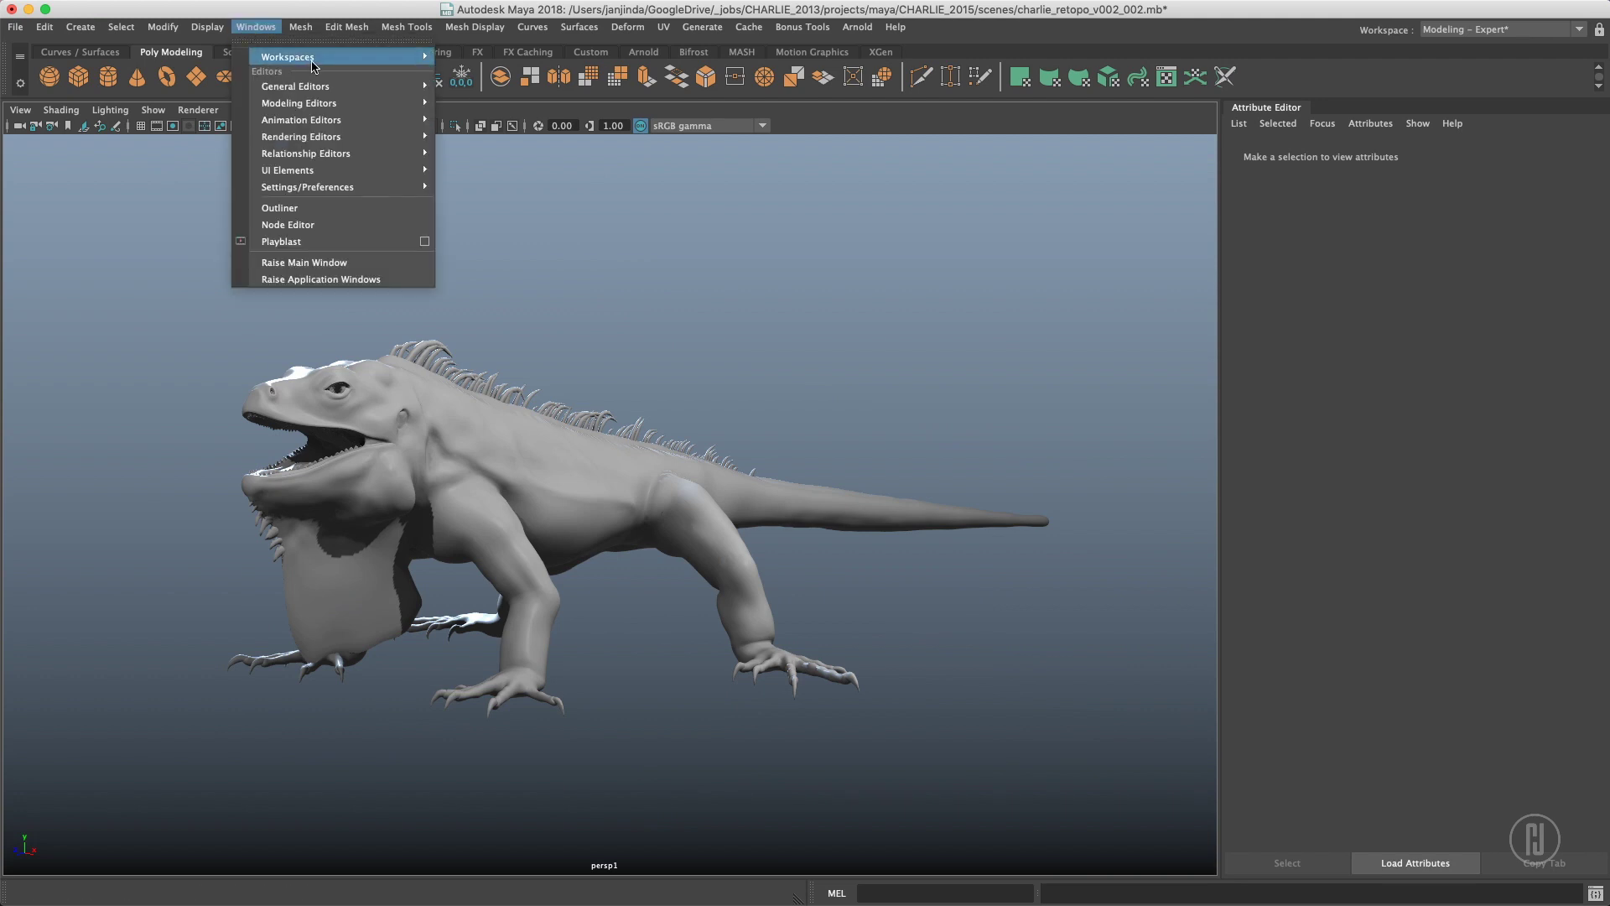
{"action": "mouse_move", "coordinate": [335, 87]}
{"action": "left_click", "coordinate": [604, 112]}
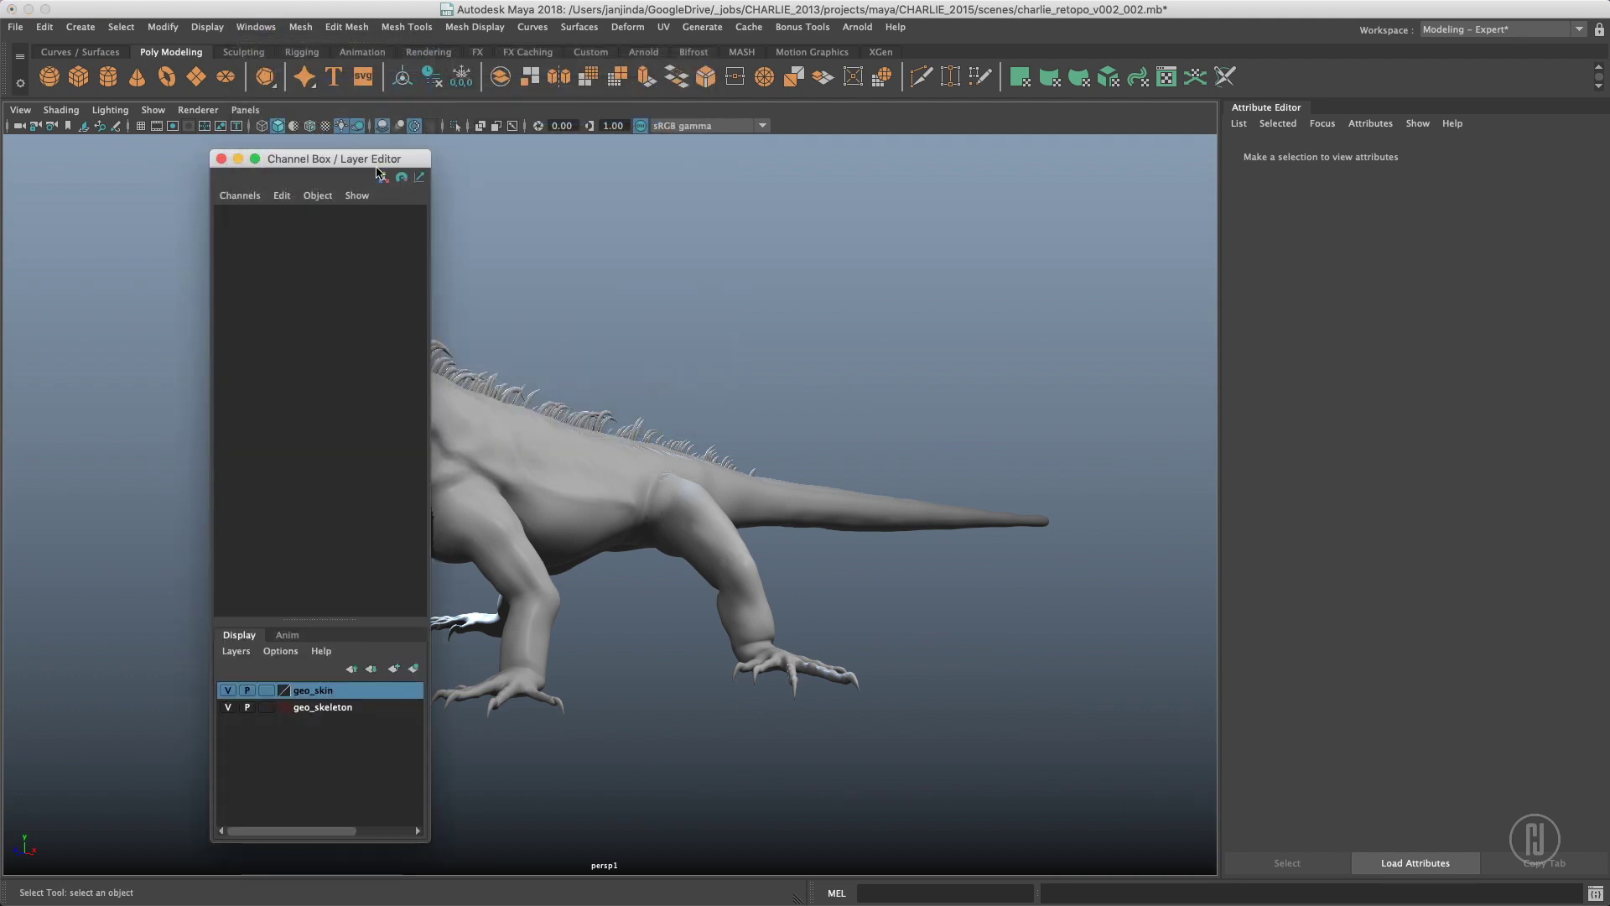
Dock the floating Channel Box / Layer Editor as a tab beside the Attribute Editor.
{"action": "left_click_drag", "start_coordinate": [352, 164], "coordinate": [1329, 114]}
{"action": "left_click_drag", "start_coordinate": [1465, 108], "coordinate": [4, 220]}
{"action": "left_click_drag", "start_coordinate": [228, 176], "coordinate": [1377, 107]}
{"action": "left_click", "coordinate": [1416, 106]}
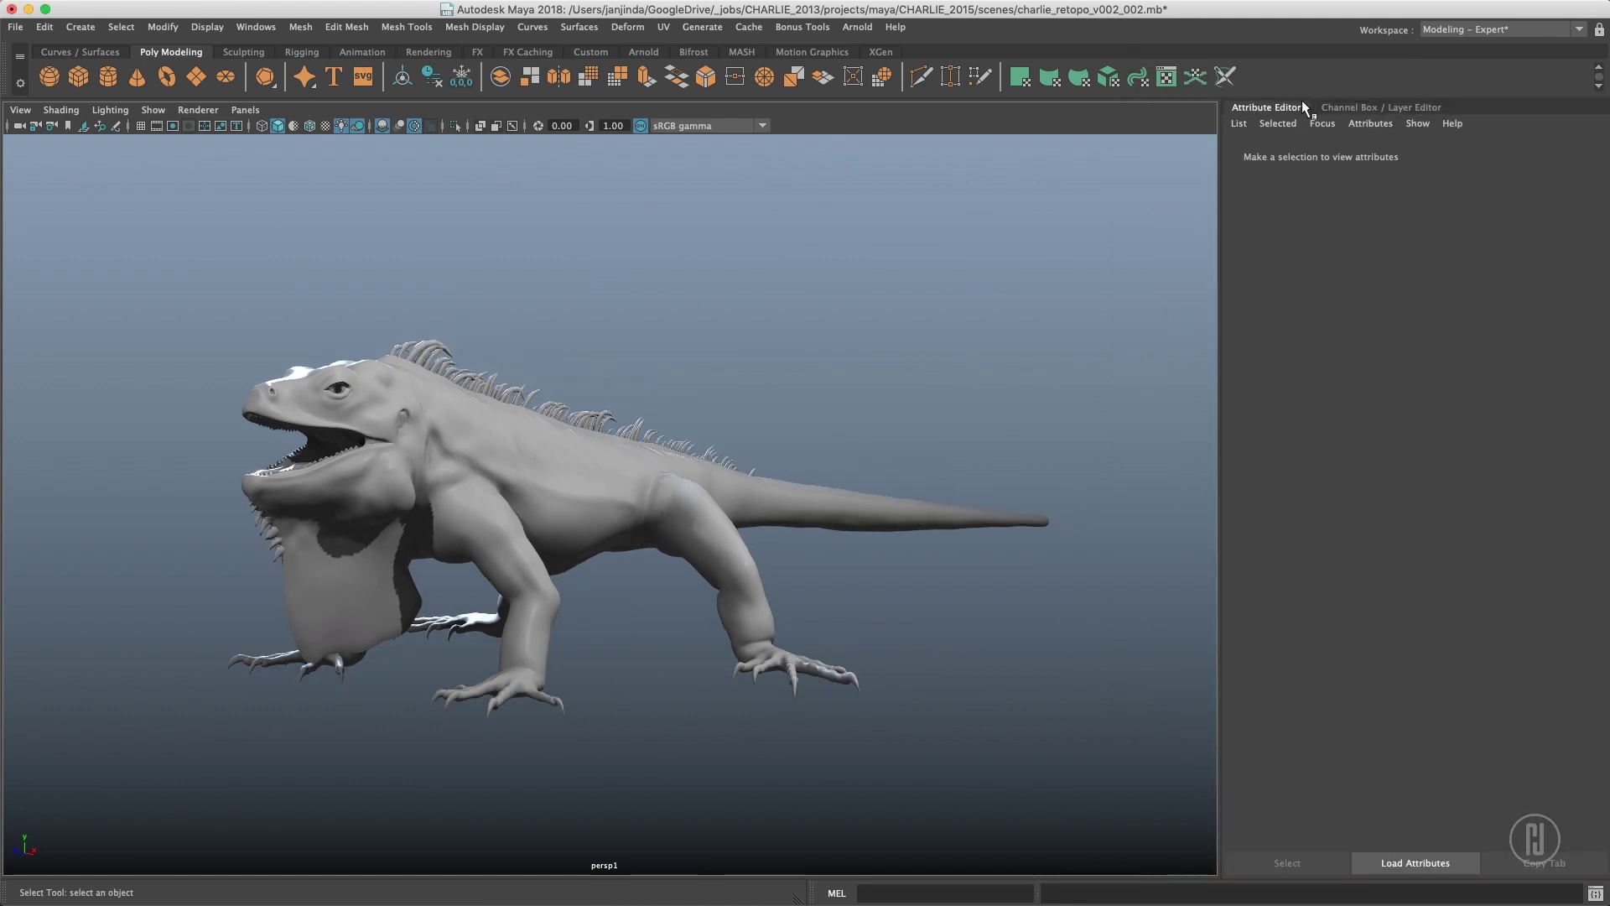
Turn the tabs of the docked Attribute Editor group vertical and collapse the group to its tab strip.
{"action": "right_click", "coordinate": [1281, 109]}
{"action": "mouse_move", "coordinate": [1414, 159]}
{"action": "left_click", "coordinate": [1505, 187]}
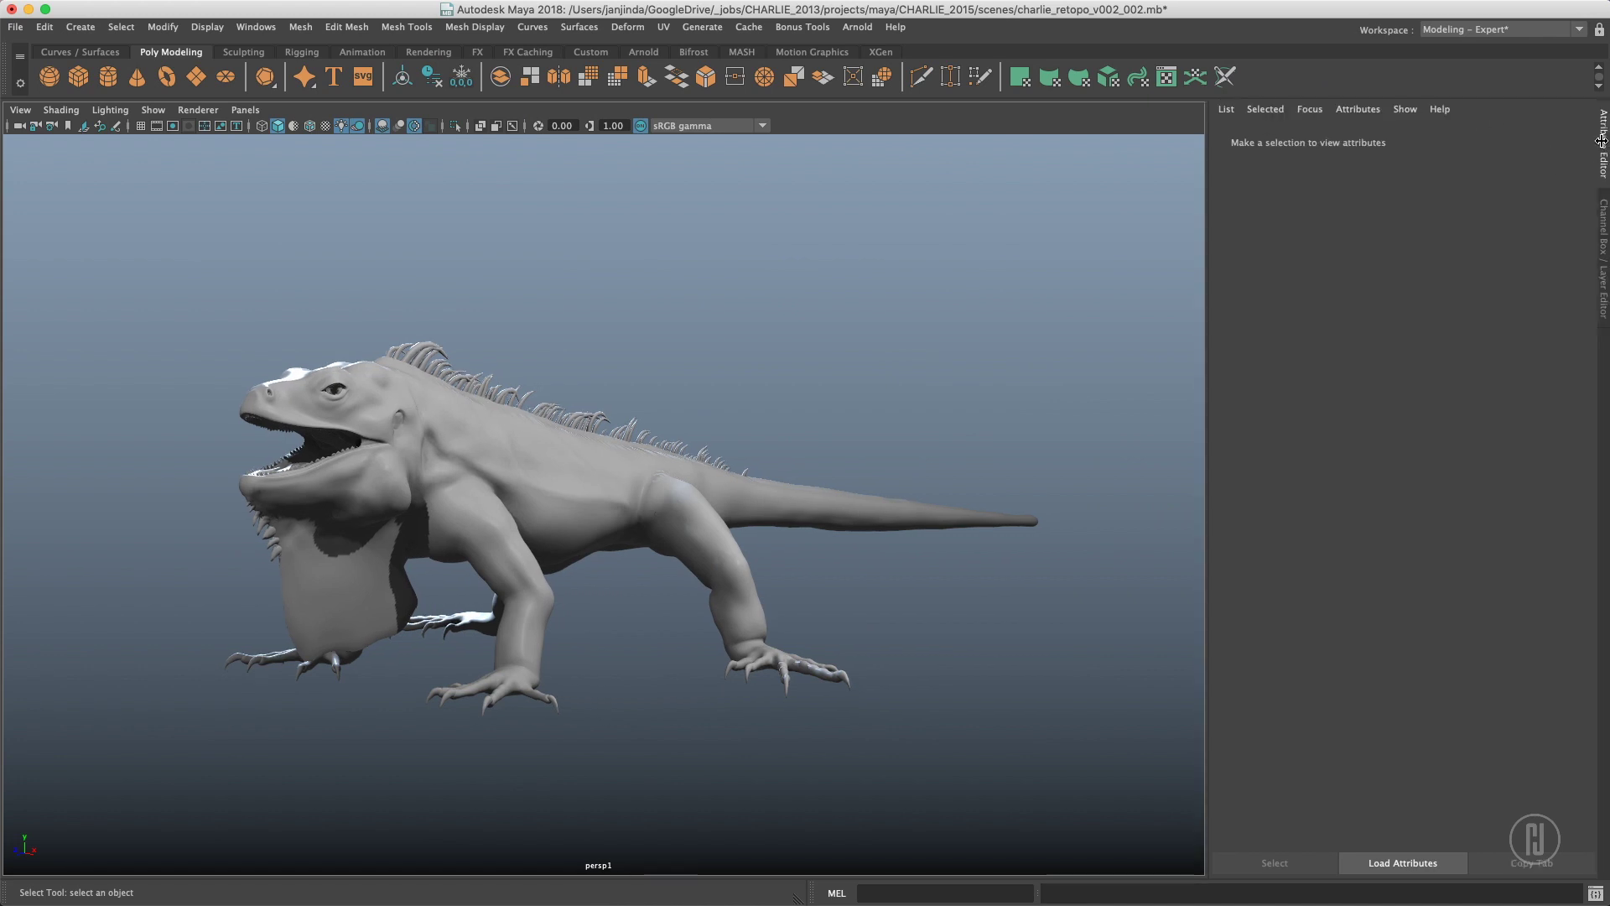
{"action": "left_click", "coordinate": [1602, 139]}
Open the Outliner beside the viewport.
{"action": "left_click", "coordinate": [256, 27]}
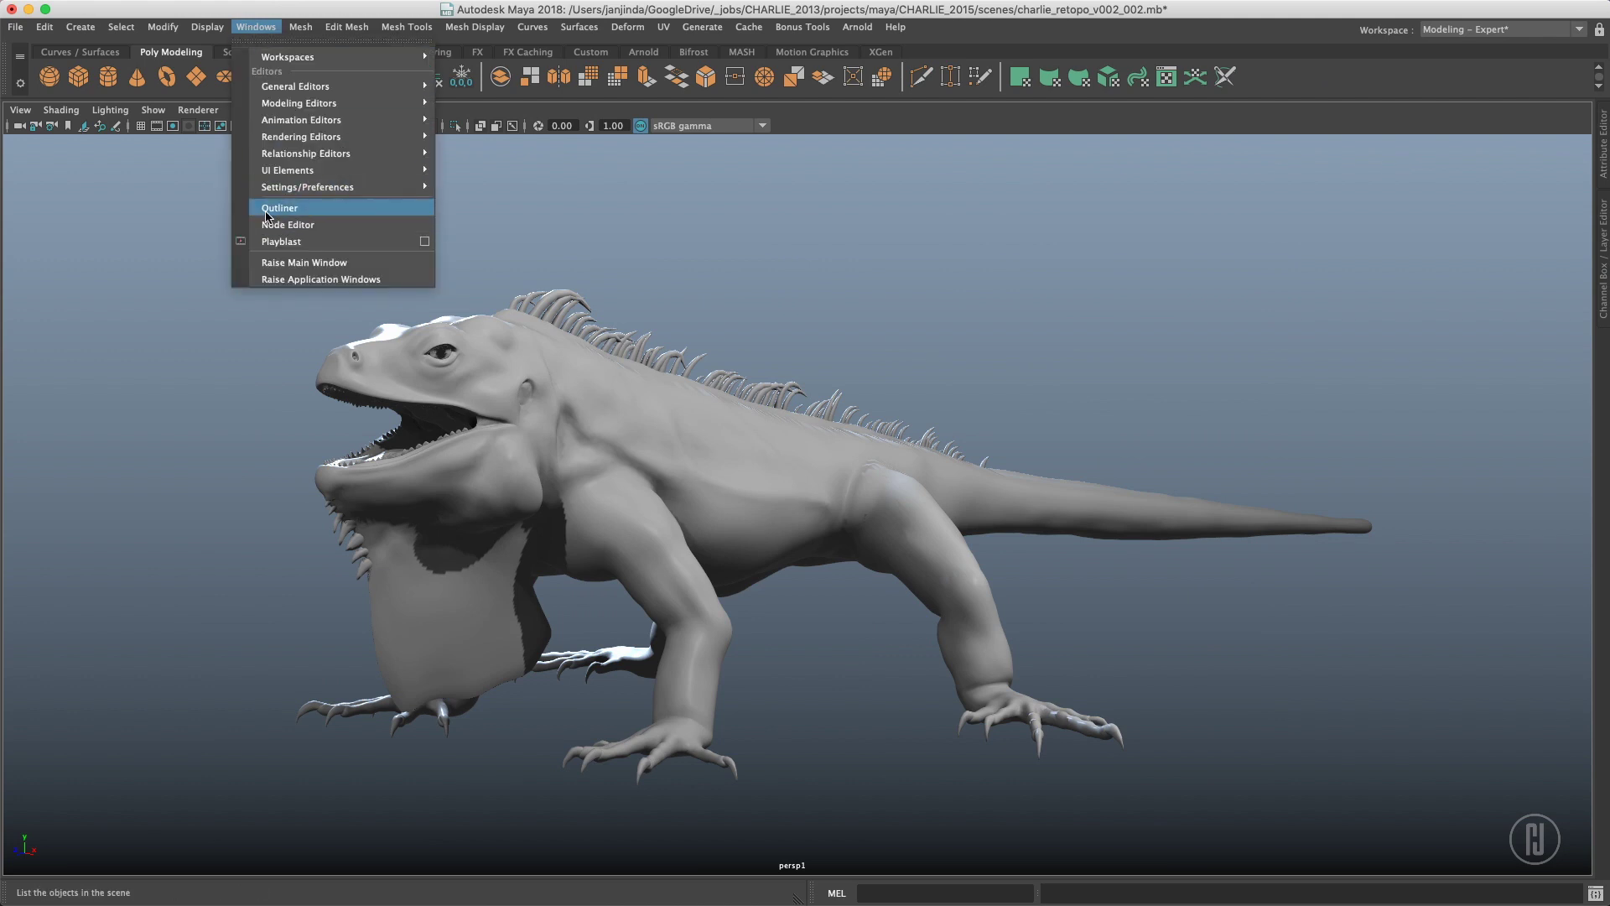
{"action": "left_click", "coordinate": [267, 212]}
{"action": "left_click_drag", "start_coordinate": [698, 242], "coordinate": [635, 268], "text": "alt"}
{"action": "left_click_drag", "start_coordinate": [760, 226], "coordinate": [608, 348], "text": "alt"}
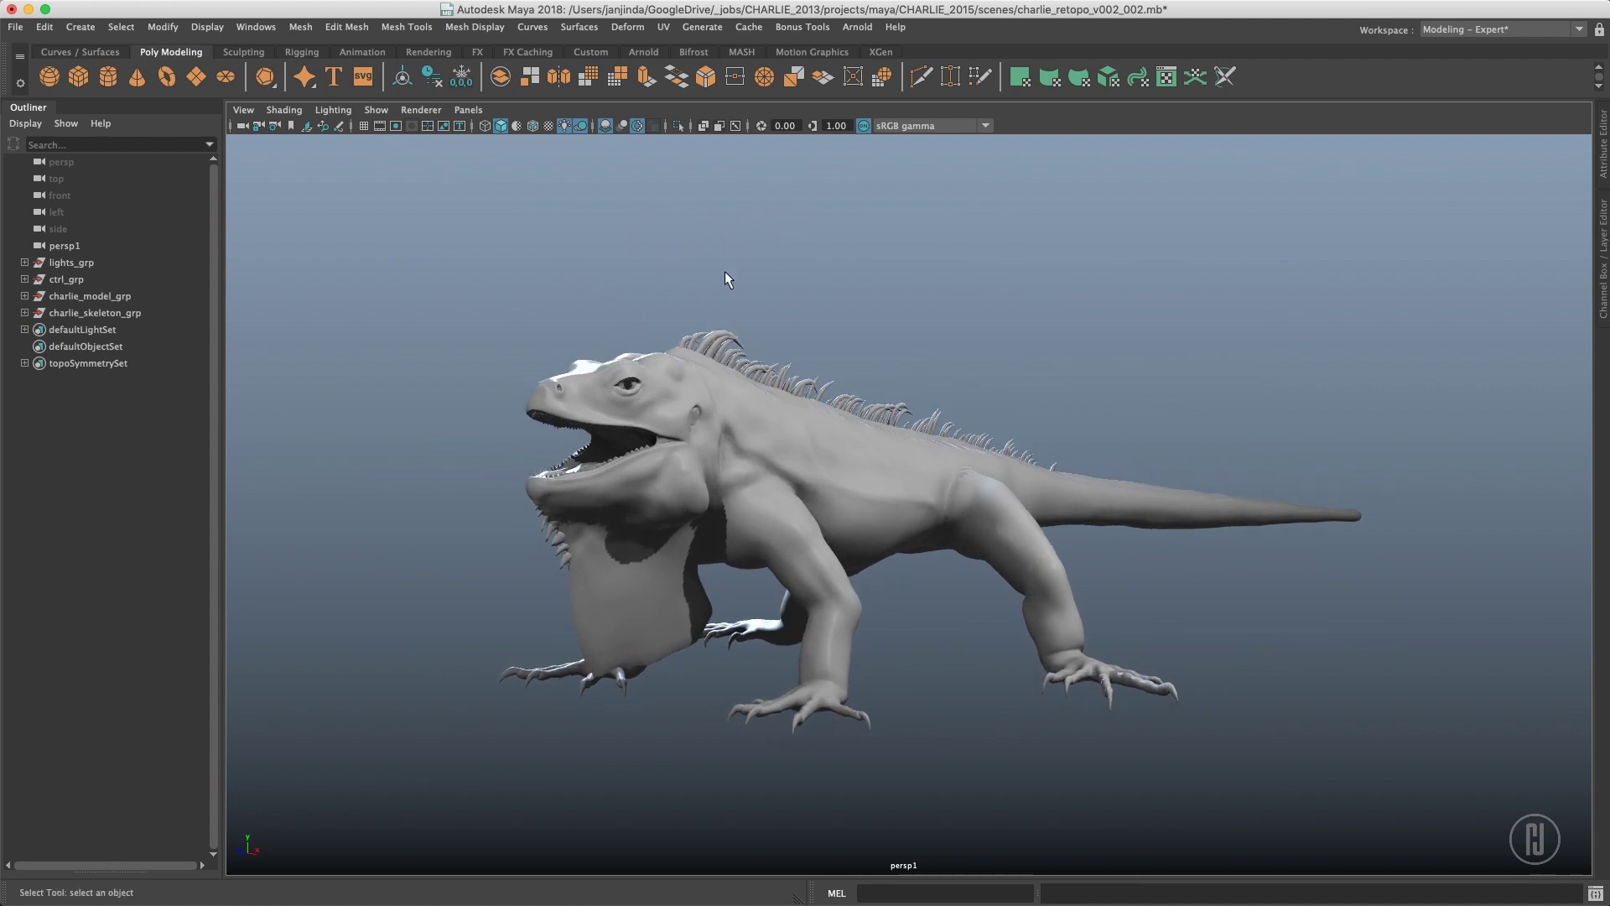
Save the current layout as a new workspace named "jj model".
{"action": "left_click", "coordinate": [1477, 30]}
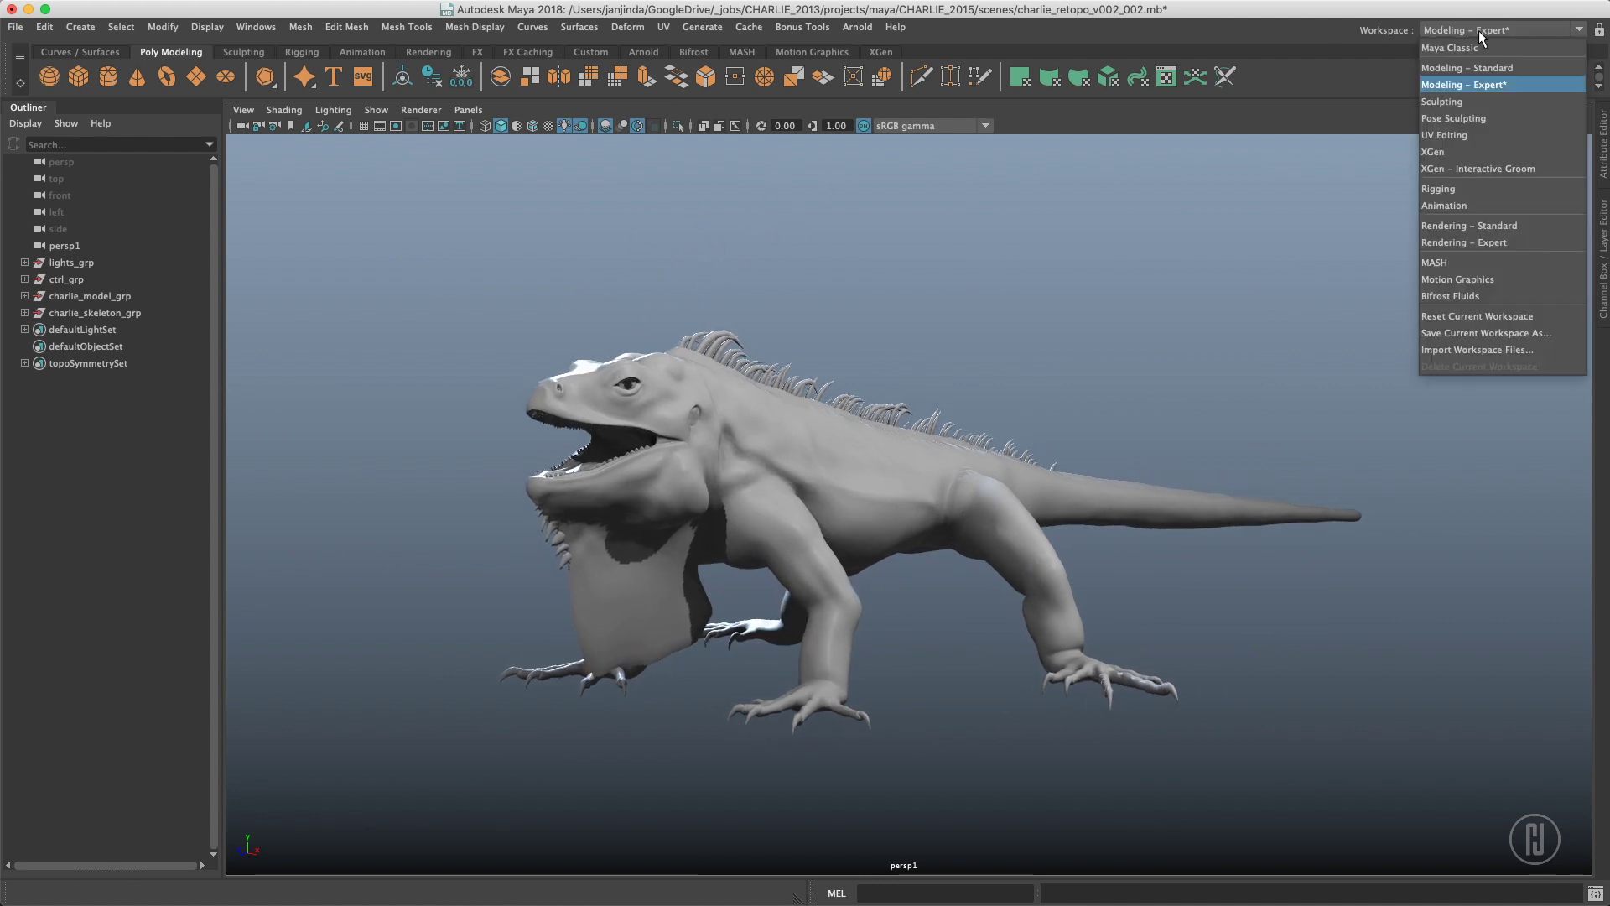
{"action": "left_click", "coordinate": [1426, 333]}
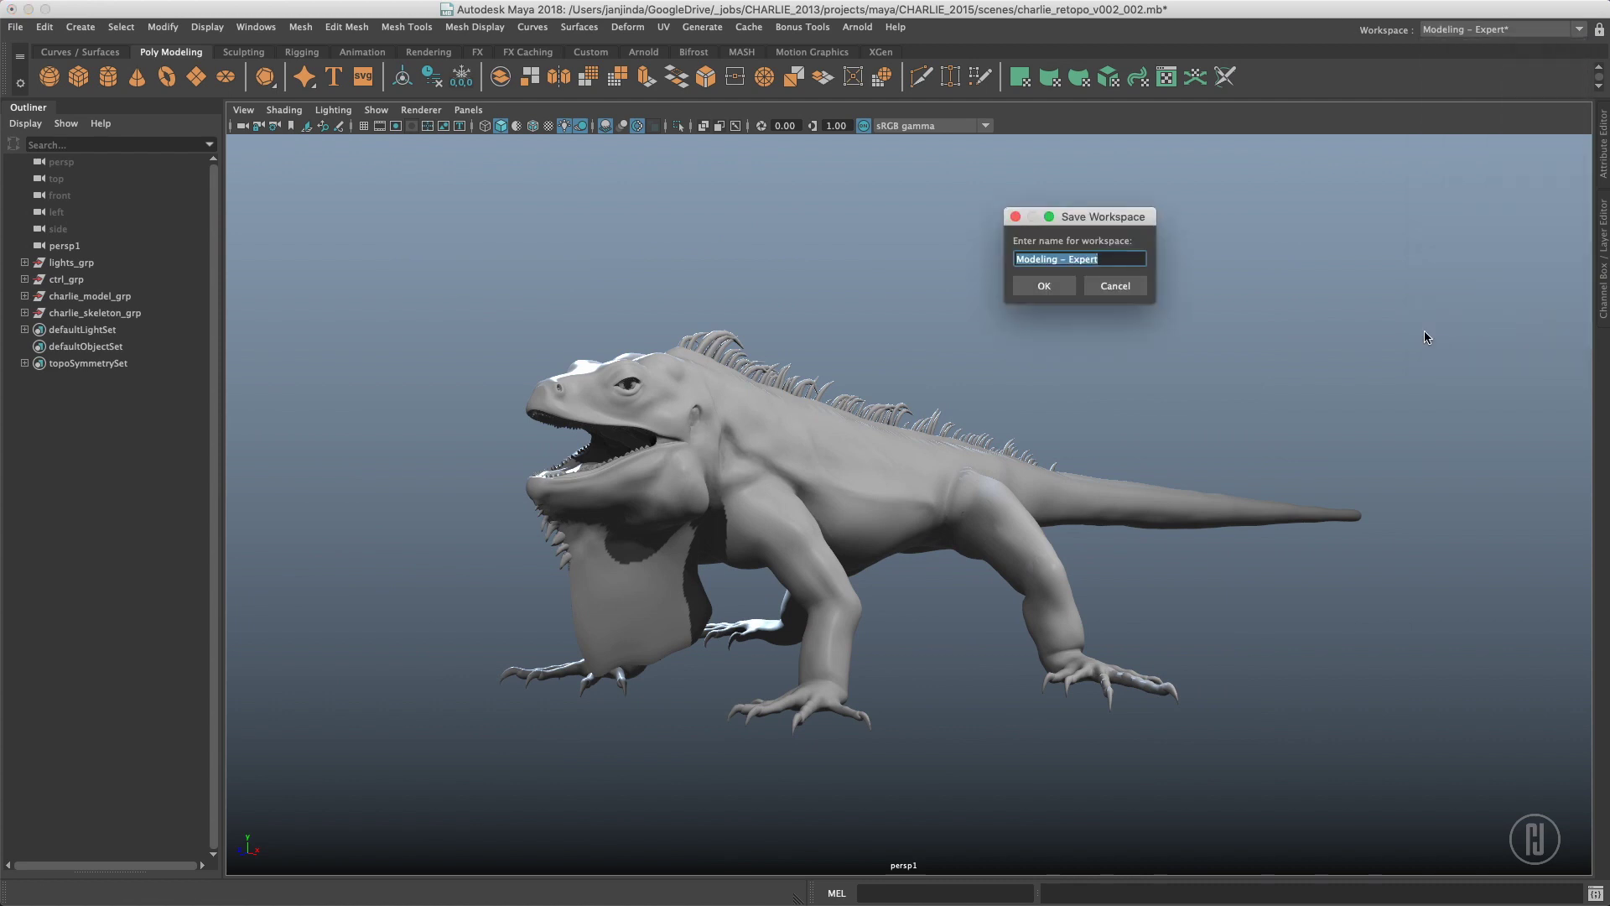
{"action": "type", "text": "jj model"}
{"action": "key", "text": "Return"}
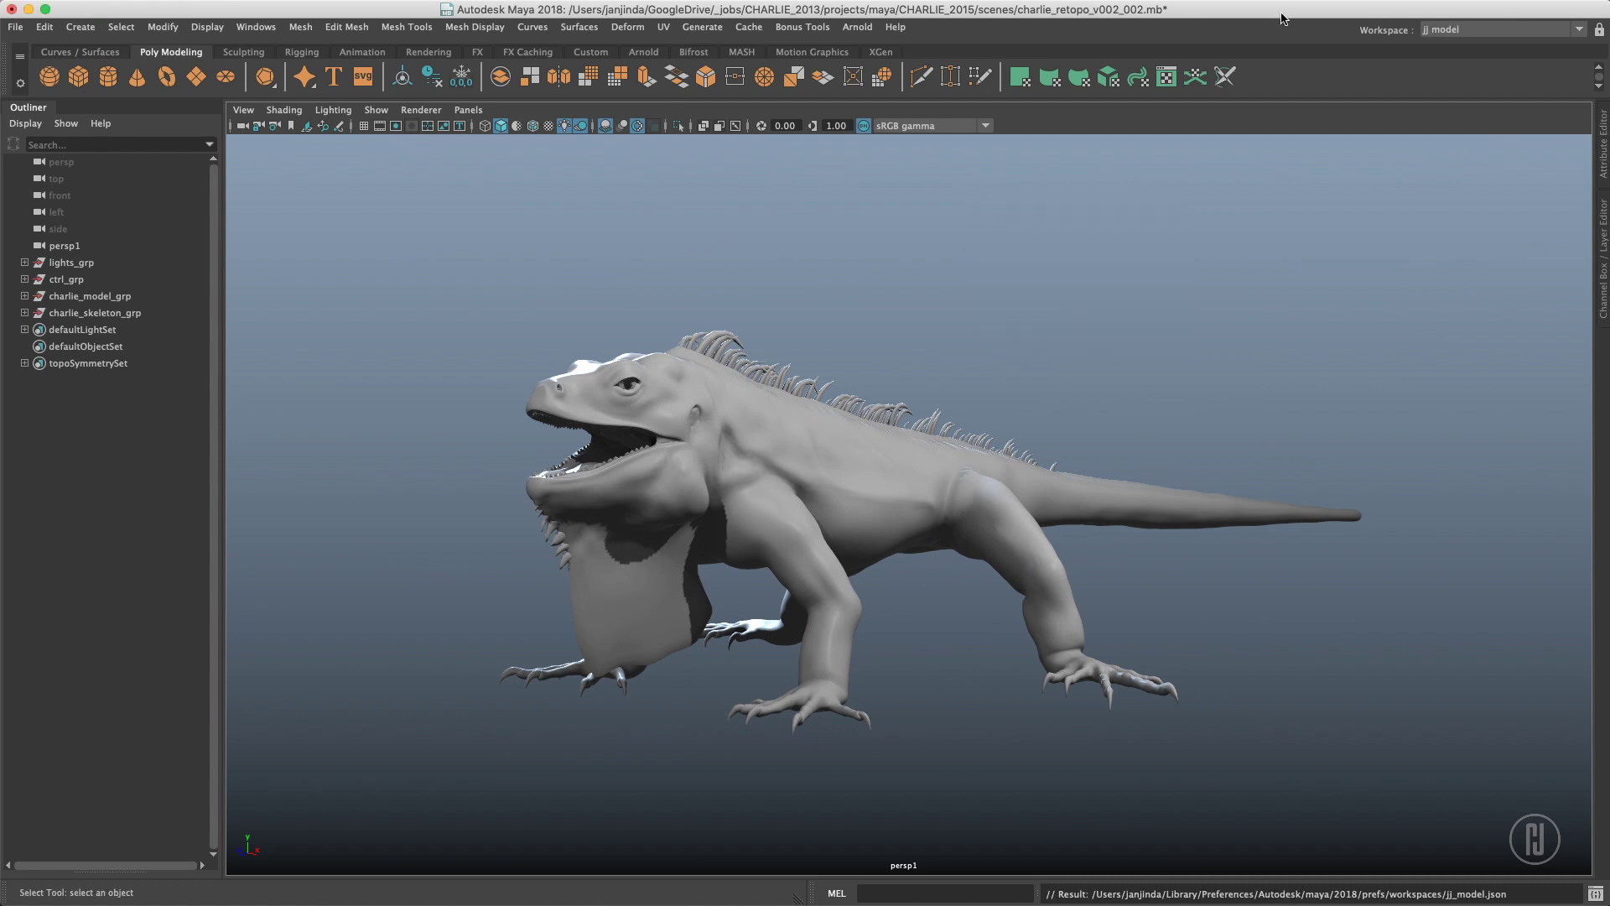
Switch to the Maya Classic workspace and return to the saved jj model workspace.
{"action": "left_click", "coordinate": [1460, 30]}
{"action": "left_click", "coordinate": [1426, 86]}
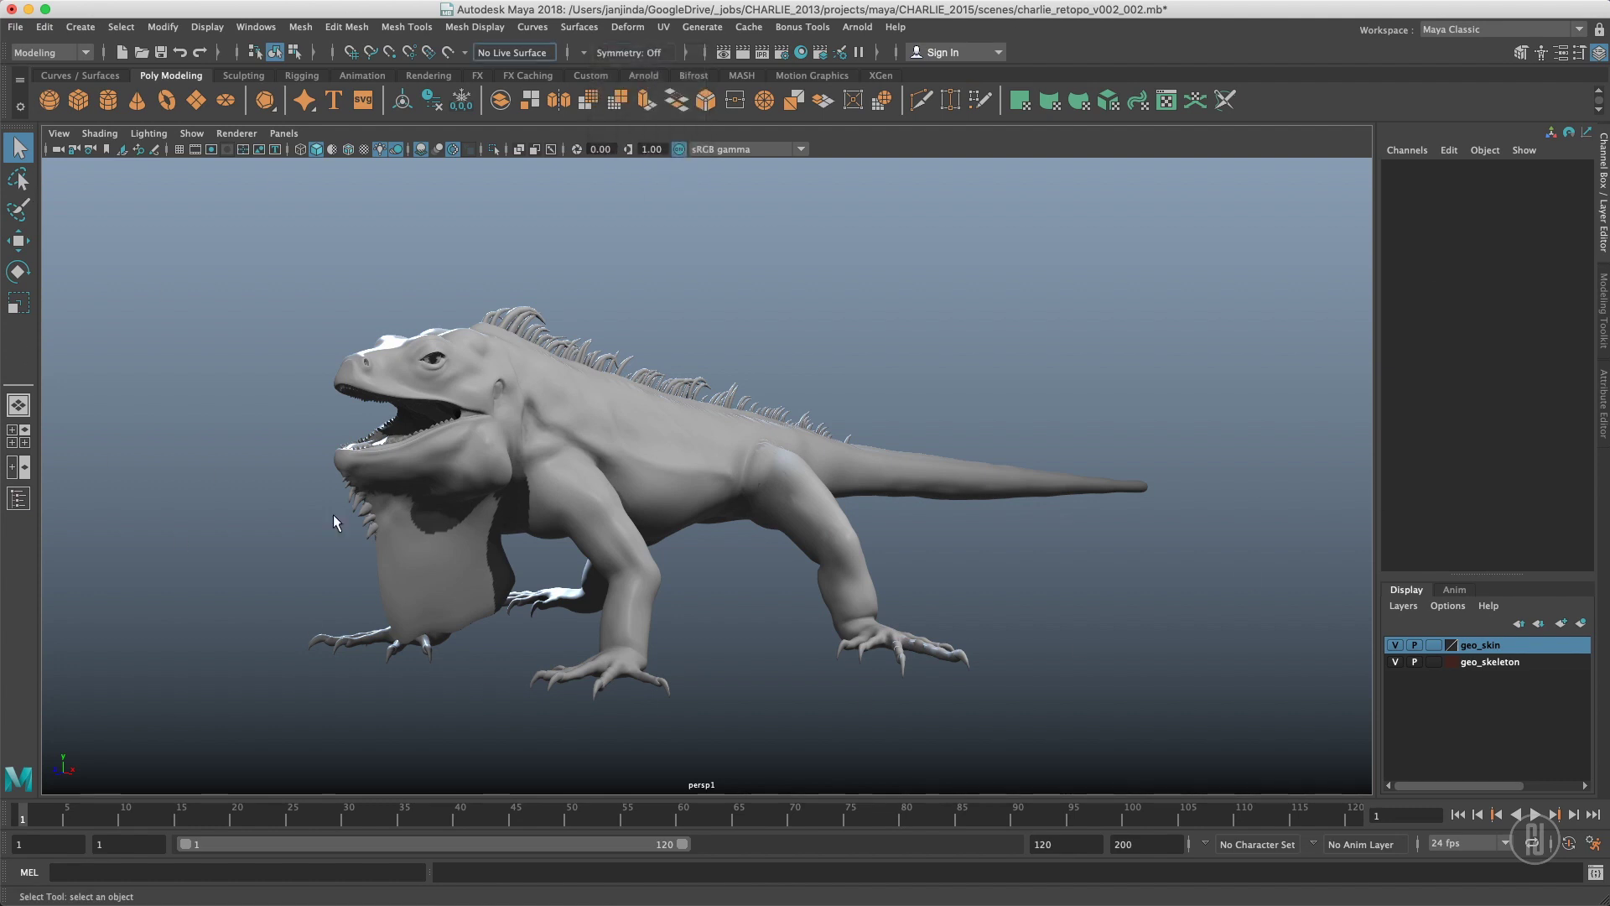
{"action": "left_click_drag", "start_coordinate": [1100, 284], "coordinate": [1107, 273], "text": "alt"}
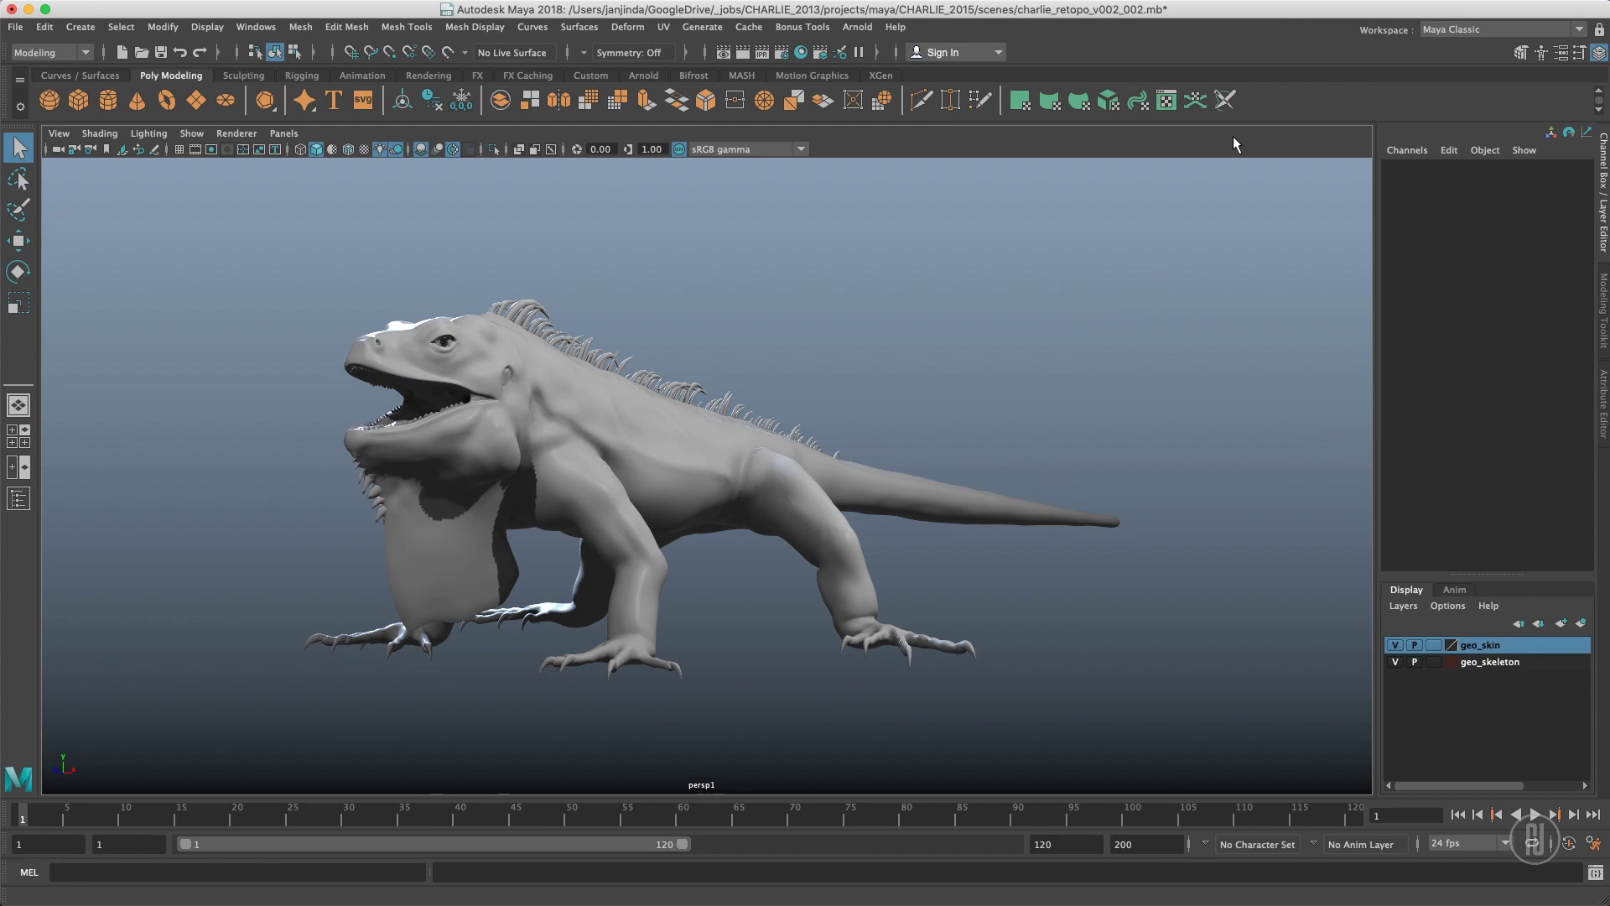
{"action": "left_click", "coordinate": [1455, 31]}
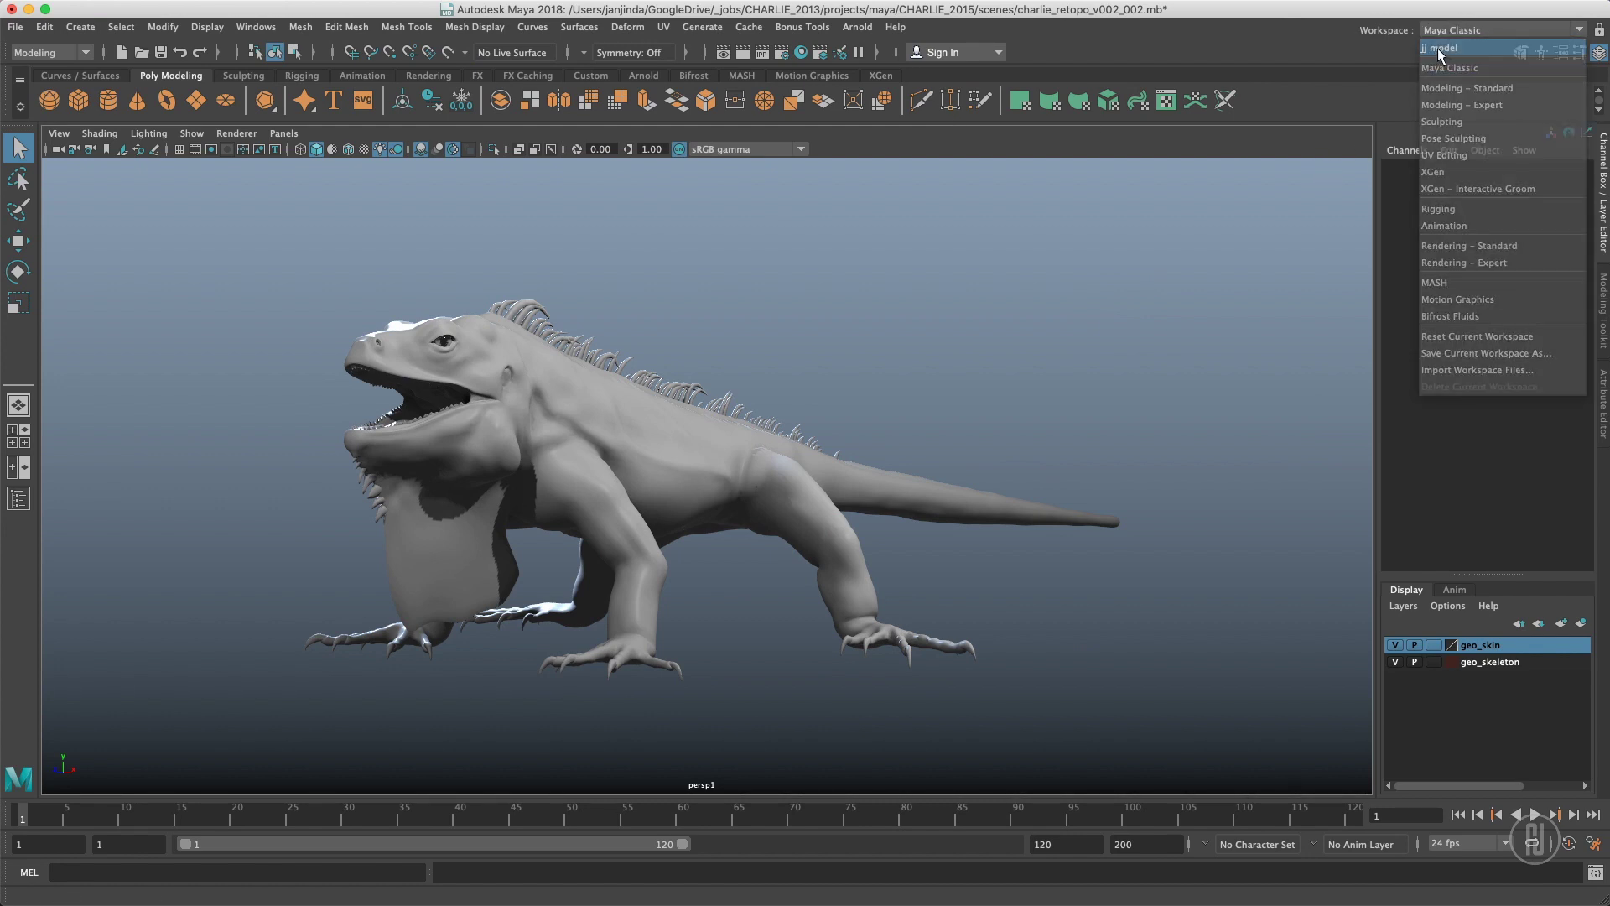
{"action": "left_click", "coordinate": [1459, 47]}
{"action": "left_click_drag", "start_coordinate": [752, 278], "coordinate": [838, 269], "text": "alt"}
Review the layout options of the jj model workspace, then close them without changes.
{"action": "left_click", "coordinate": [256, 27]}
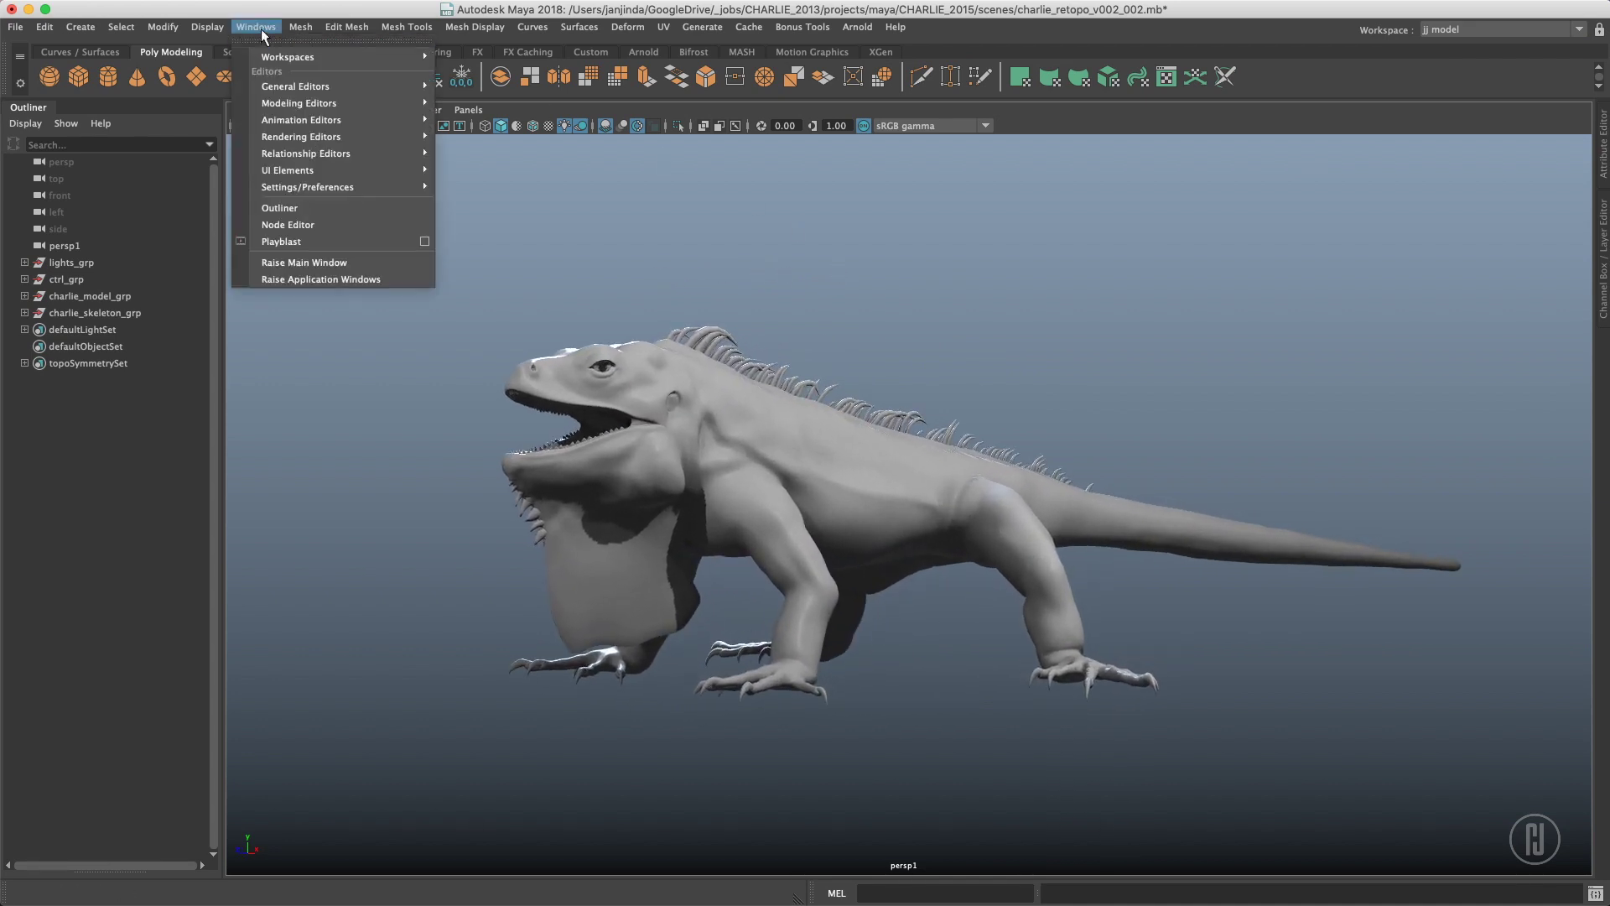
{"action": "mouse_move", "coordinate": [287, 59]}
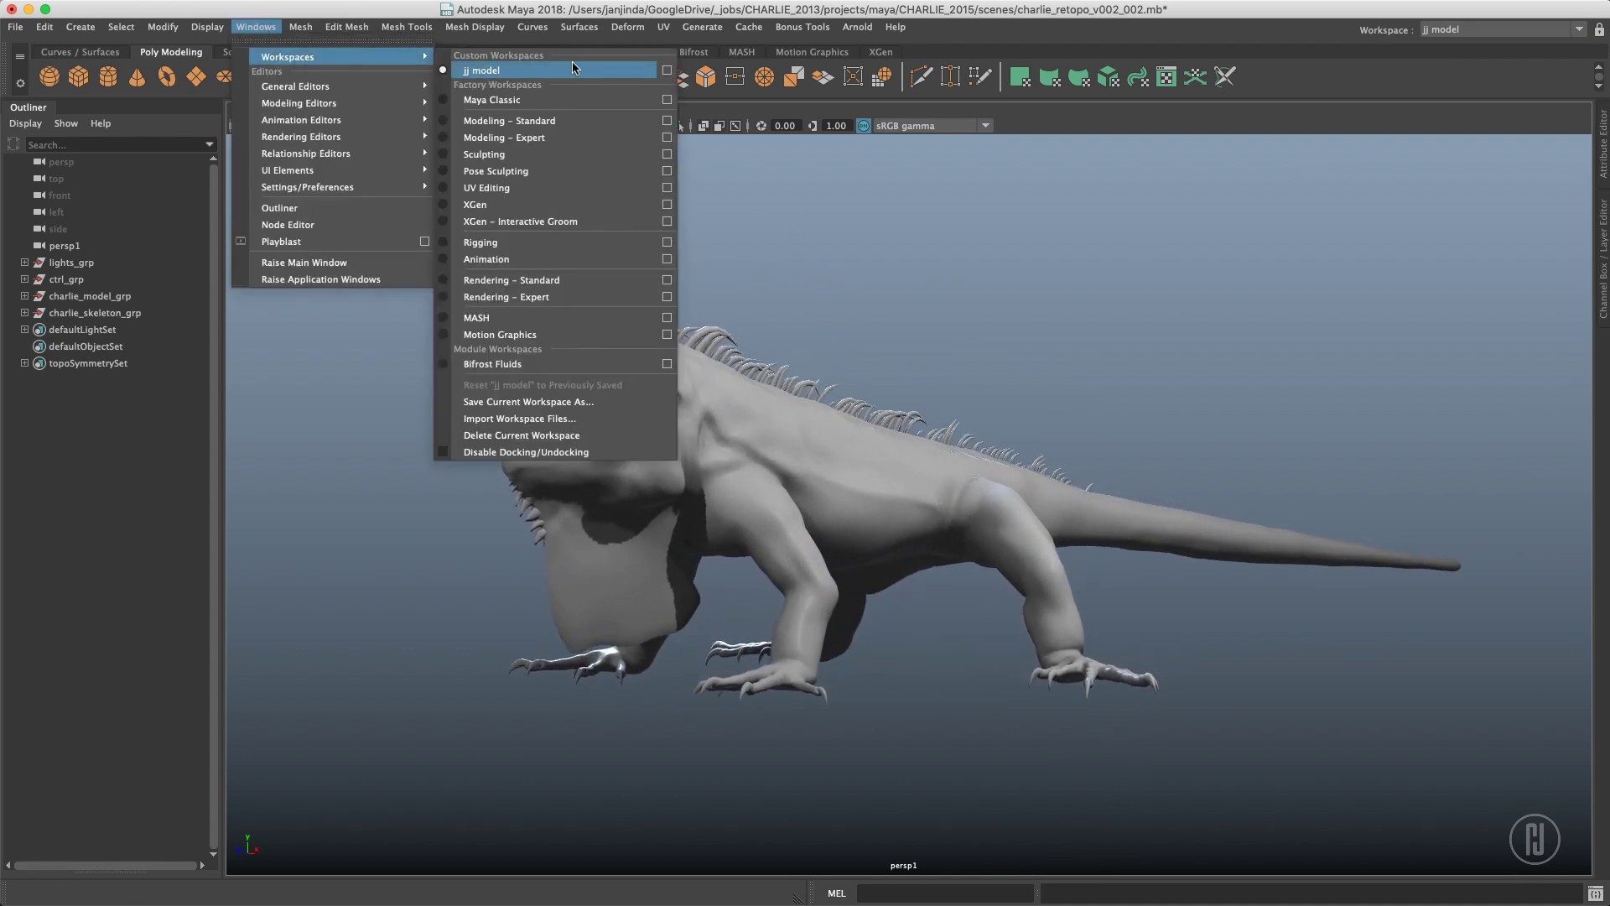
{"action": "left_click", "coordinate": [667, 71]}
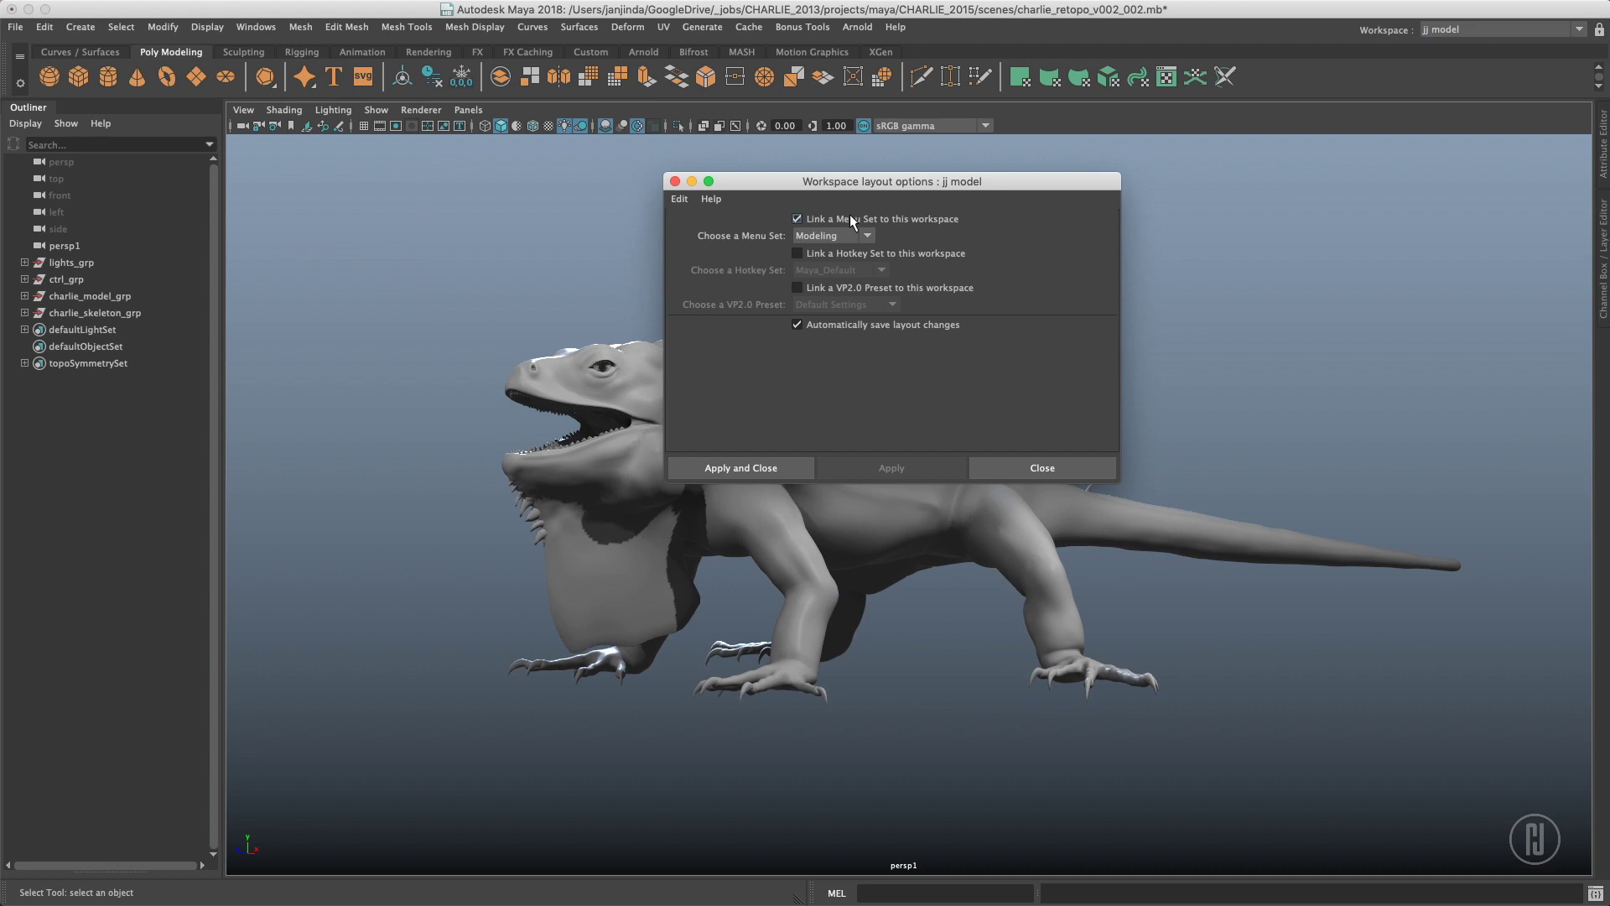
{"action": "left_click", "coordinate": [1047, 467]}
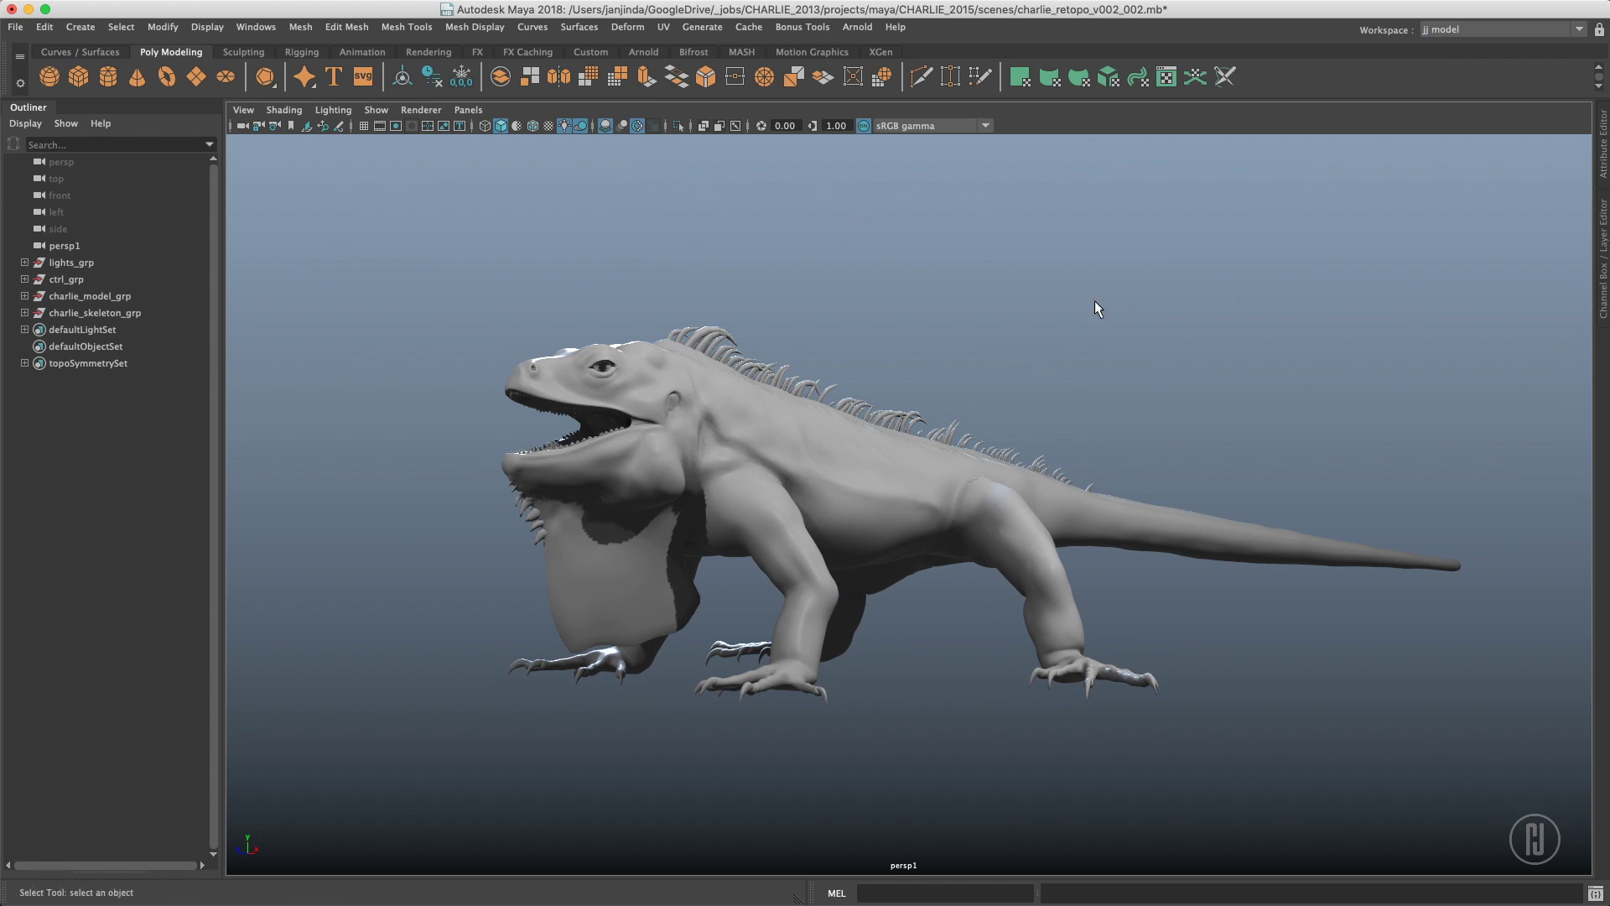
Open the UV Editor with its UV Toolkit and move the floating window away from the model's head.
{"action": "mouse_move", "coordinate": [671, 285]}
{"action": "left_mouse_down", "text": "alt"}
{"action": "mouse_move", "coordinate": [701, 266]}
{"action": "mouse_move", "coordinate": [663, 261]}
{"action": "left_mouse_up", "text": "alt"}
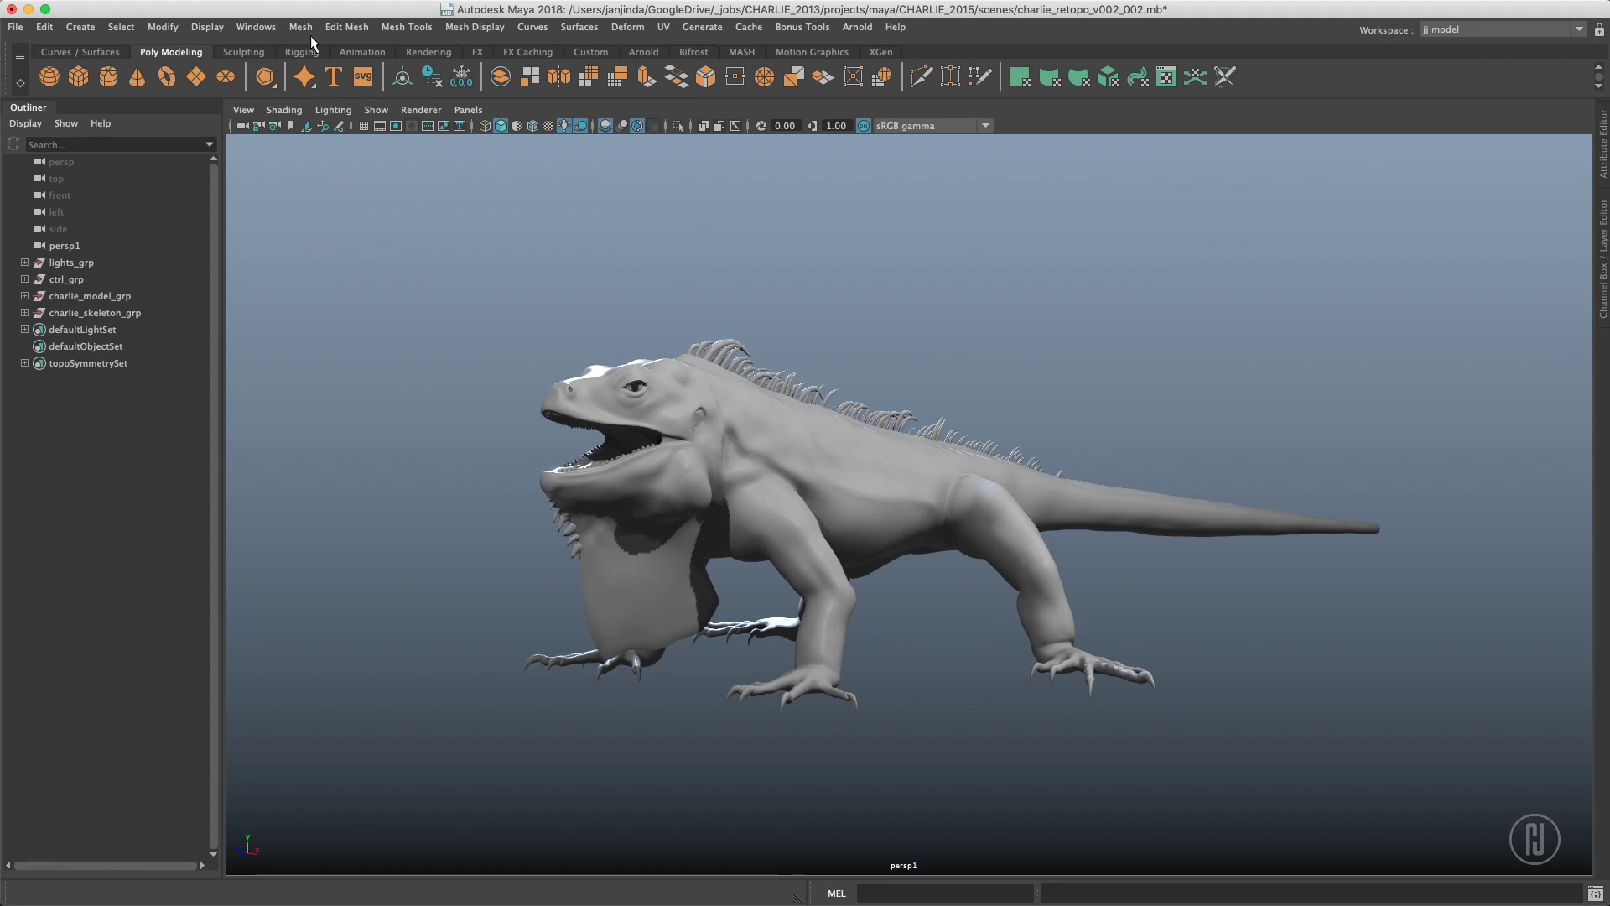
{"action": "left_click", "coordinate": [250, 28]}
{"action": "mouse_move", "coordinate": [369, 90]}
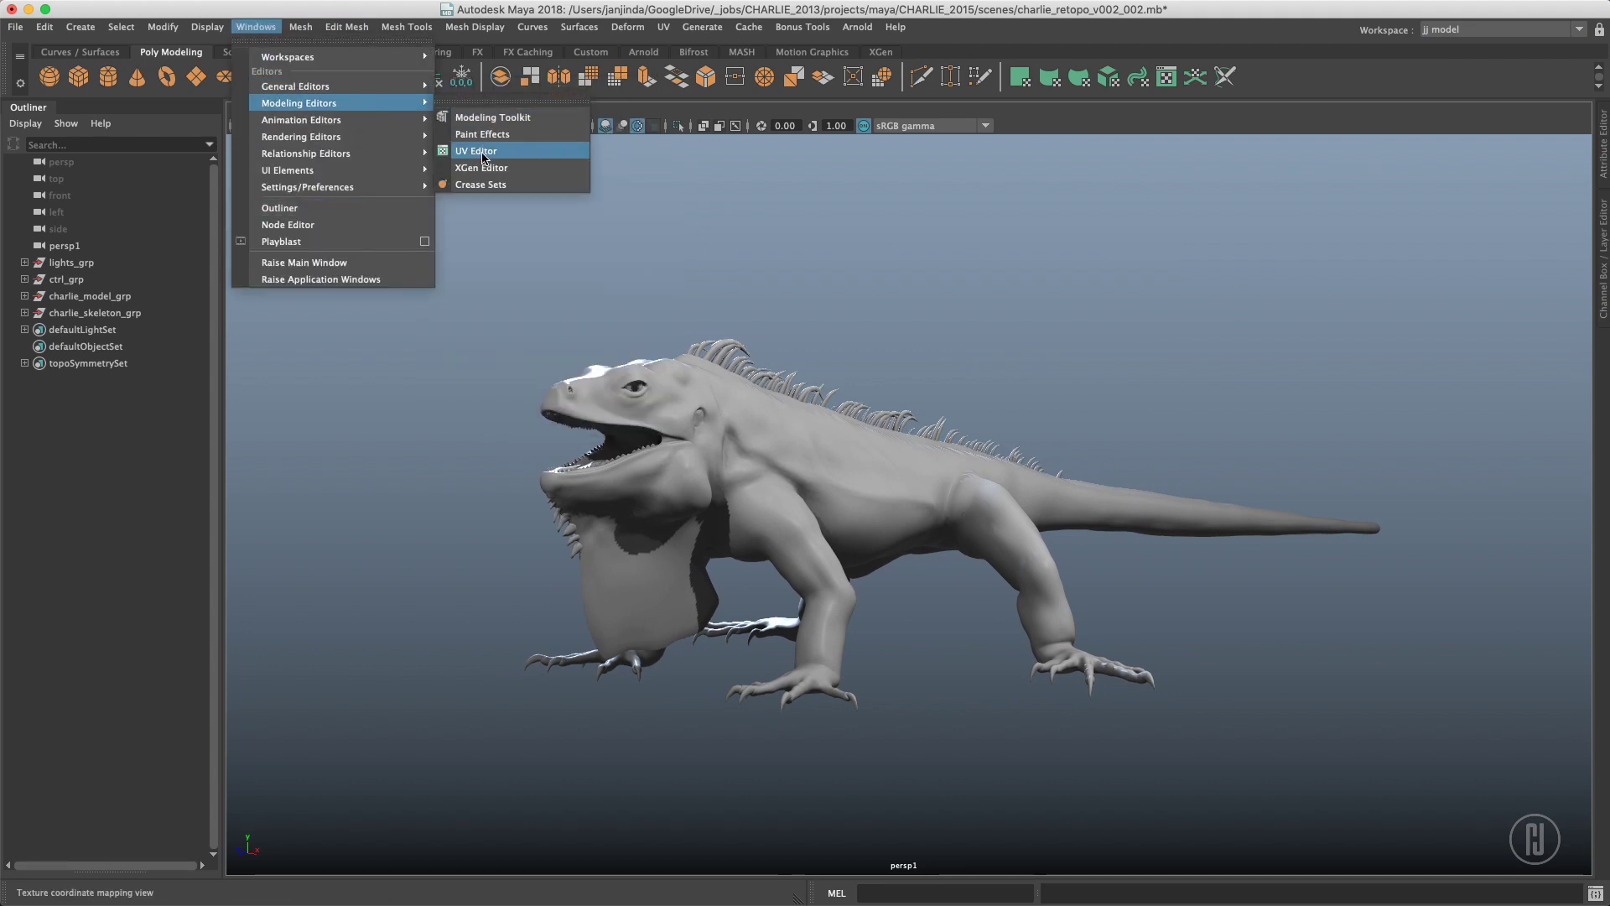
{"action": "left_click", "coordinate": [486, 156]}
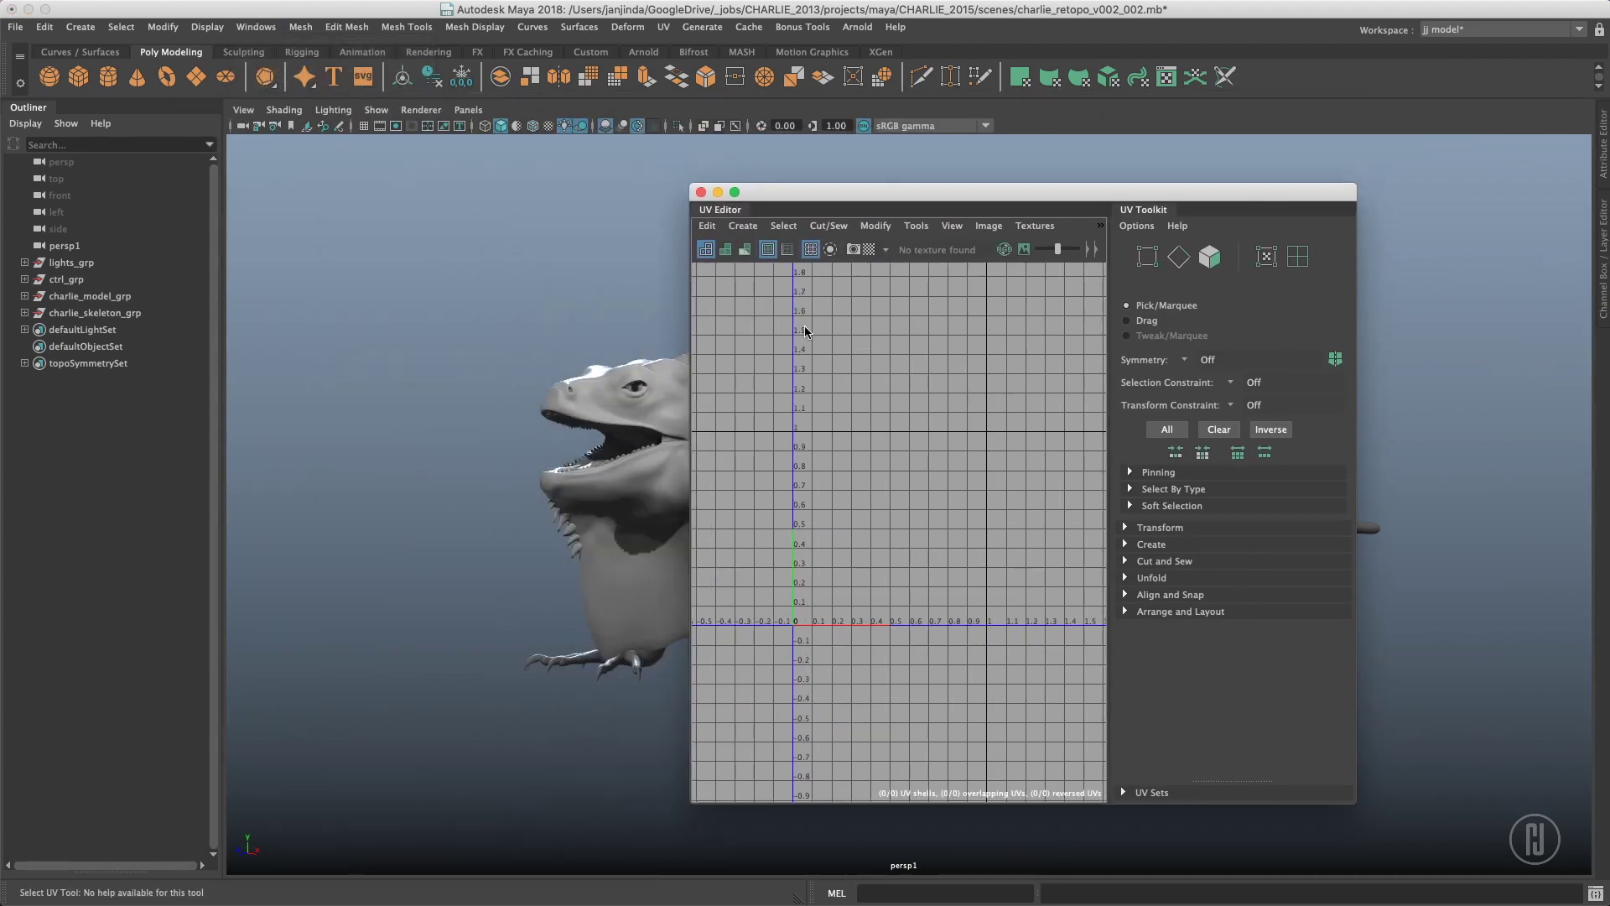
{"action": "left_click_drag", "start_coordinate": [1069, 198], "coordinate": [1235, 158]}
Save the layout with the UV Editor as a new workspace named "jj uv".
{"action": "left_click", "coordinate": [1501, 29]}
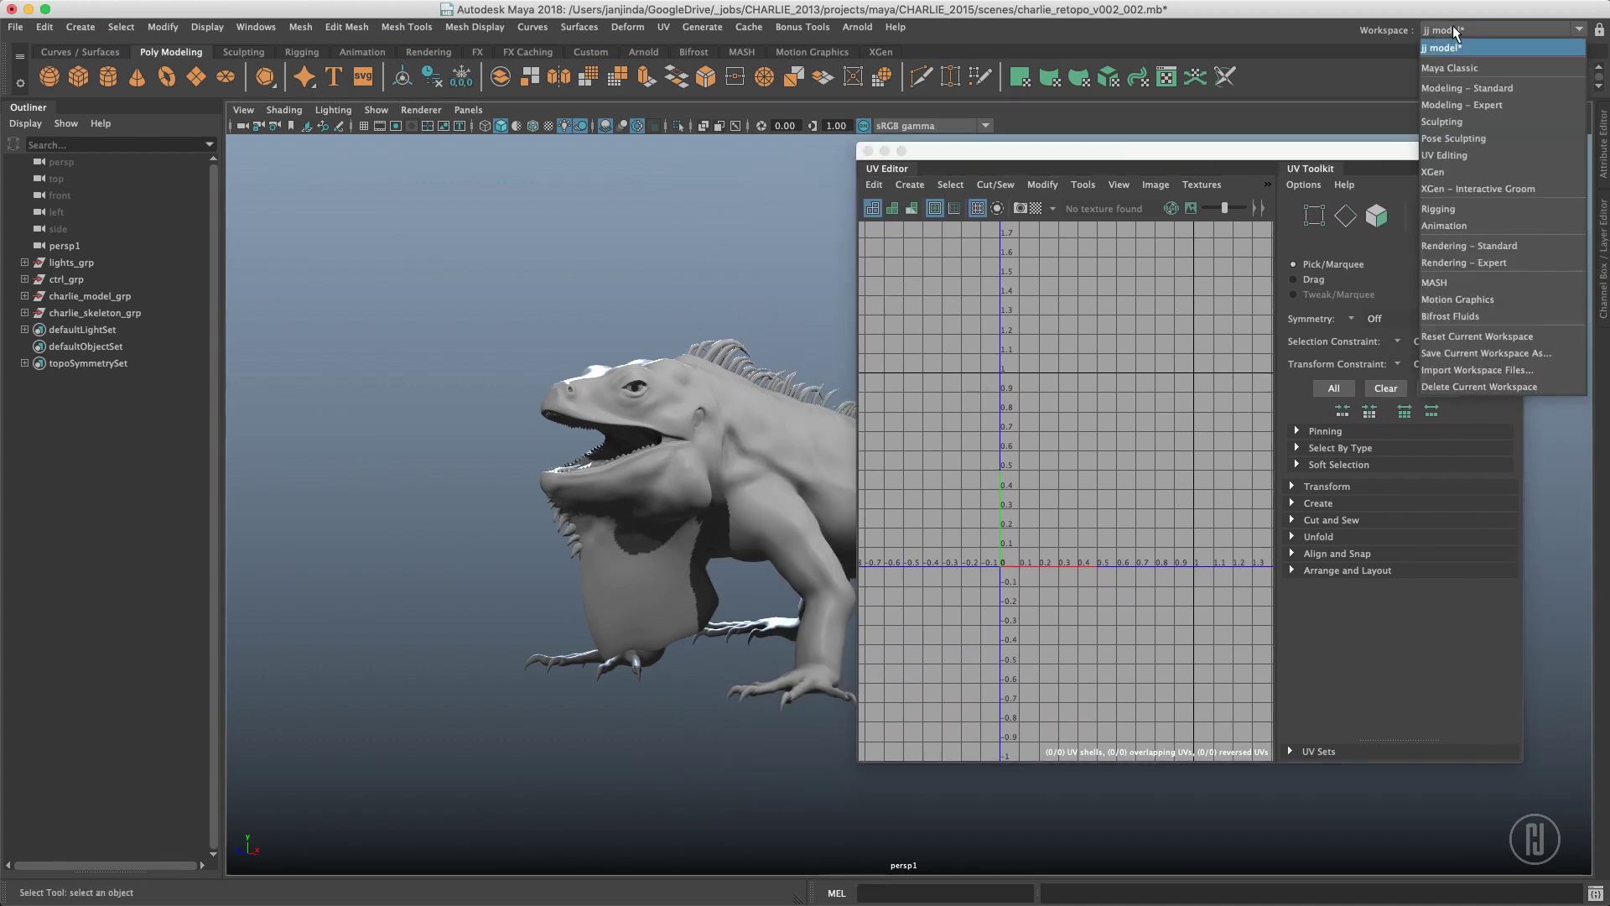
{"action": "left_click", "coordinate": [1472, 353]}
{"action": "type", "text": "hh"}
{"action": "key", "text": "BackSpace"}
{"action": "key", "text": "BackSpace"}
{"action": "type", "text": "jj uv"}
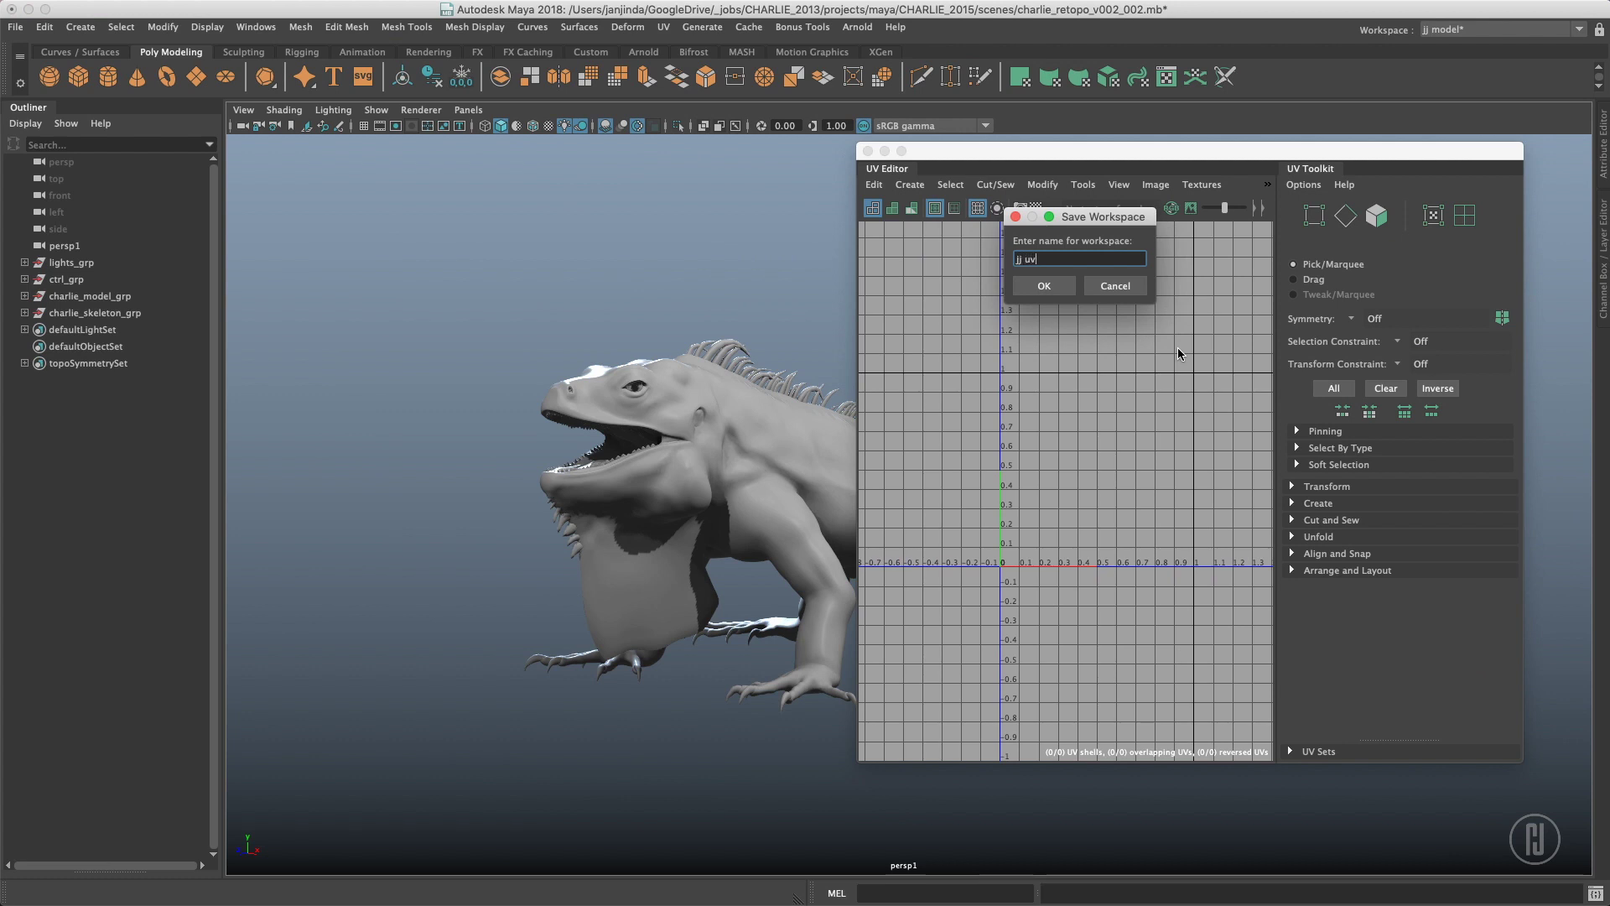
{"action": "key", "text": "Return"}
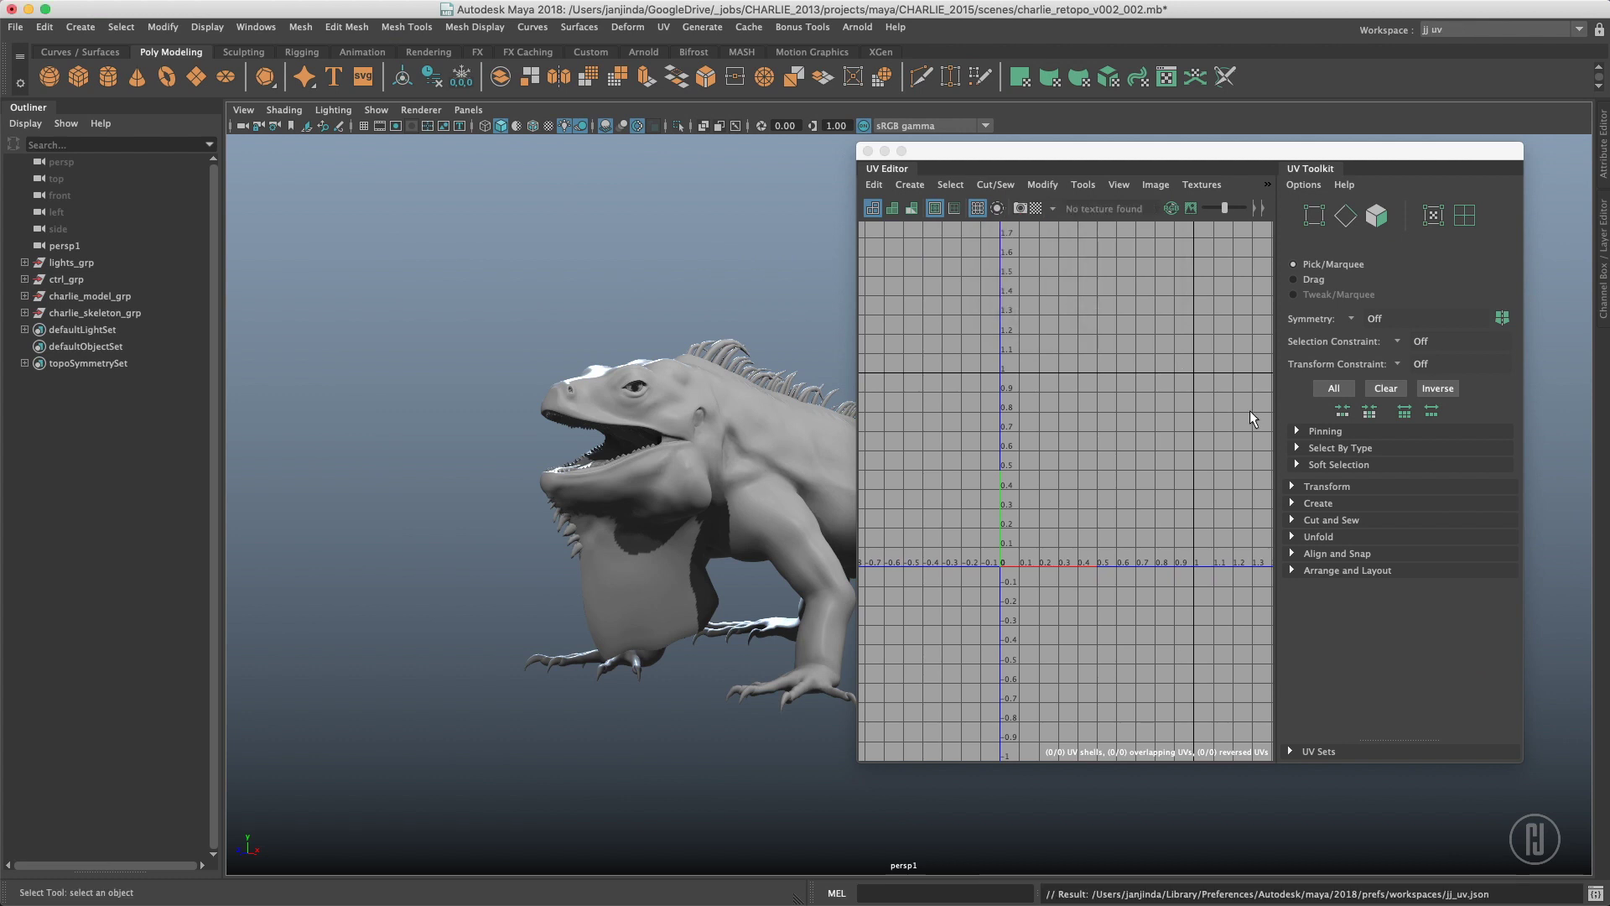
Switch to the Maya Classic workspace and return to the saved jj uv workspace.
{"action": "left_click", "coordinate": [1448, 31]}
{"action": "left_click", "coordinate": [1461, 88]}
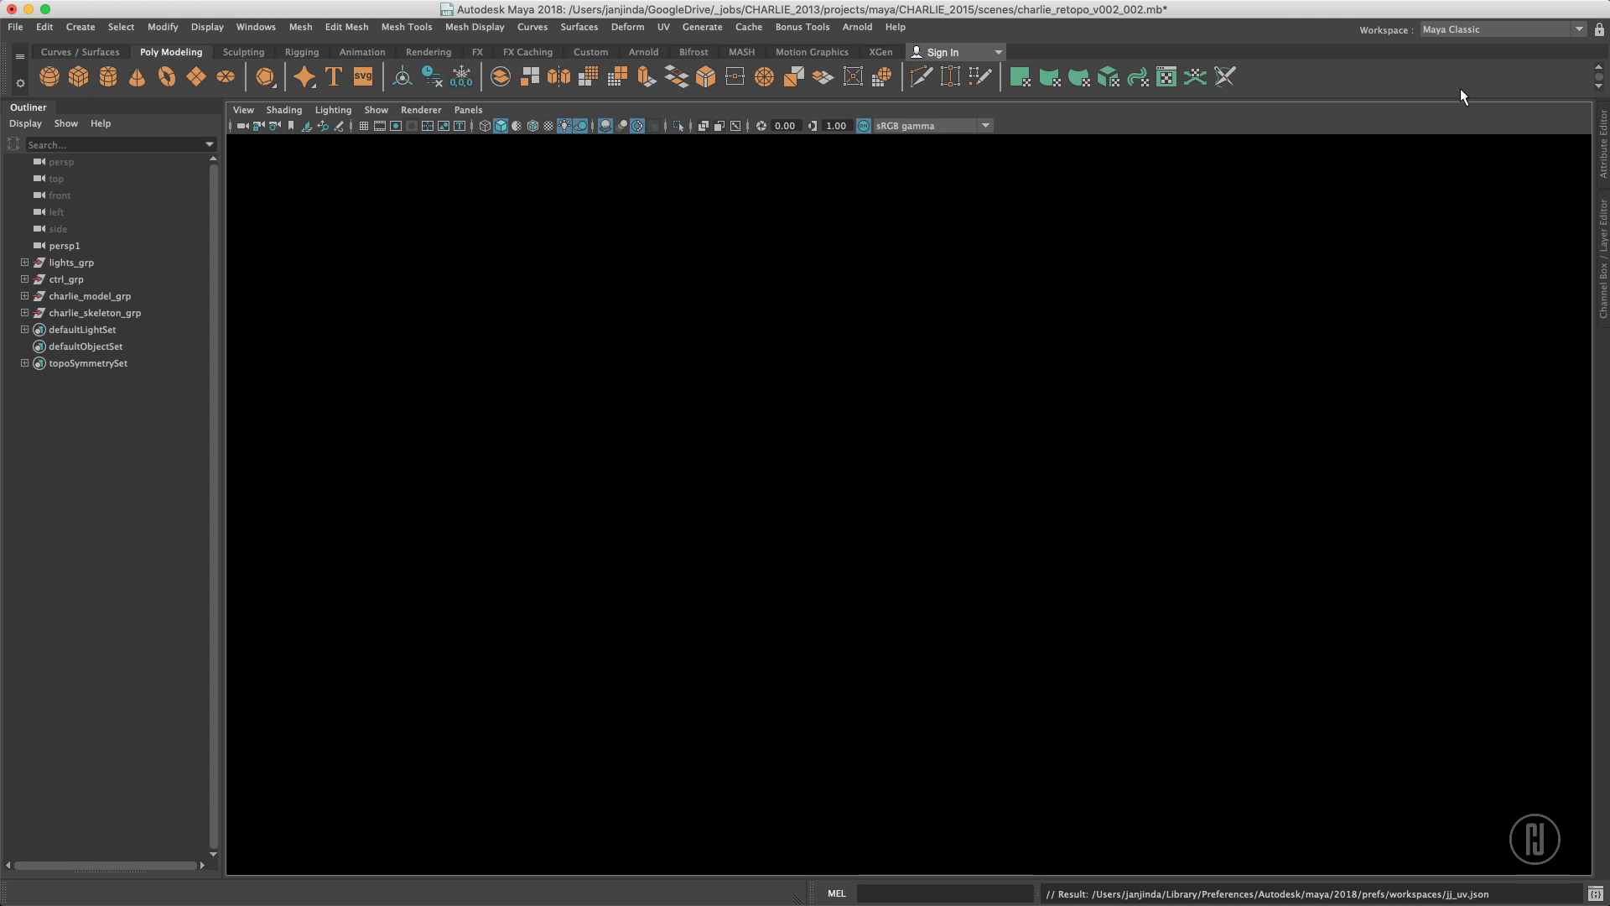
{"action": "left_click", "coordinate": [1439, 29]}
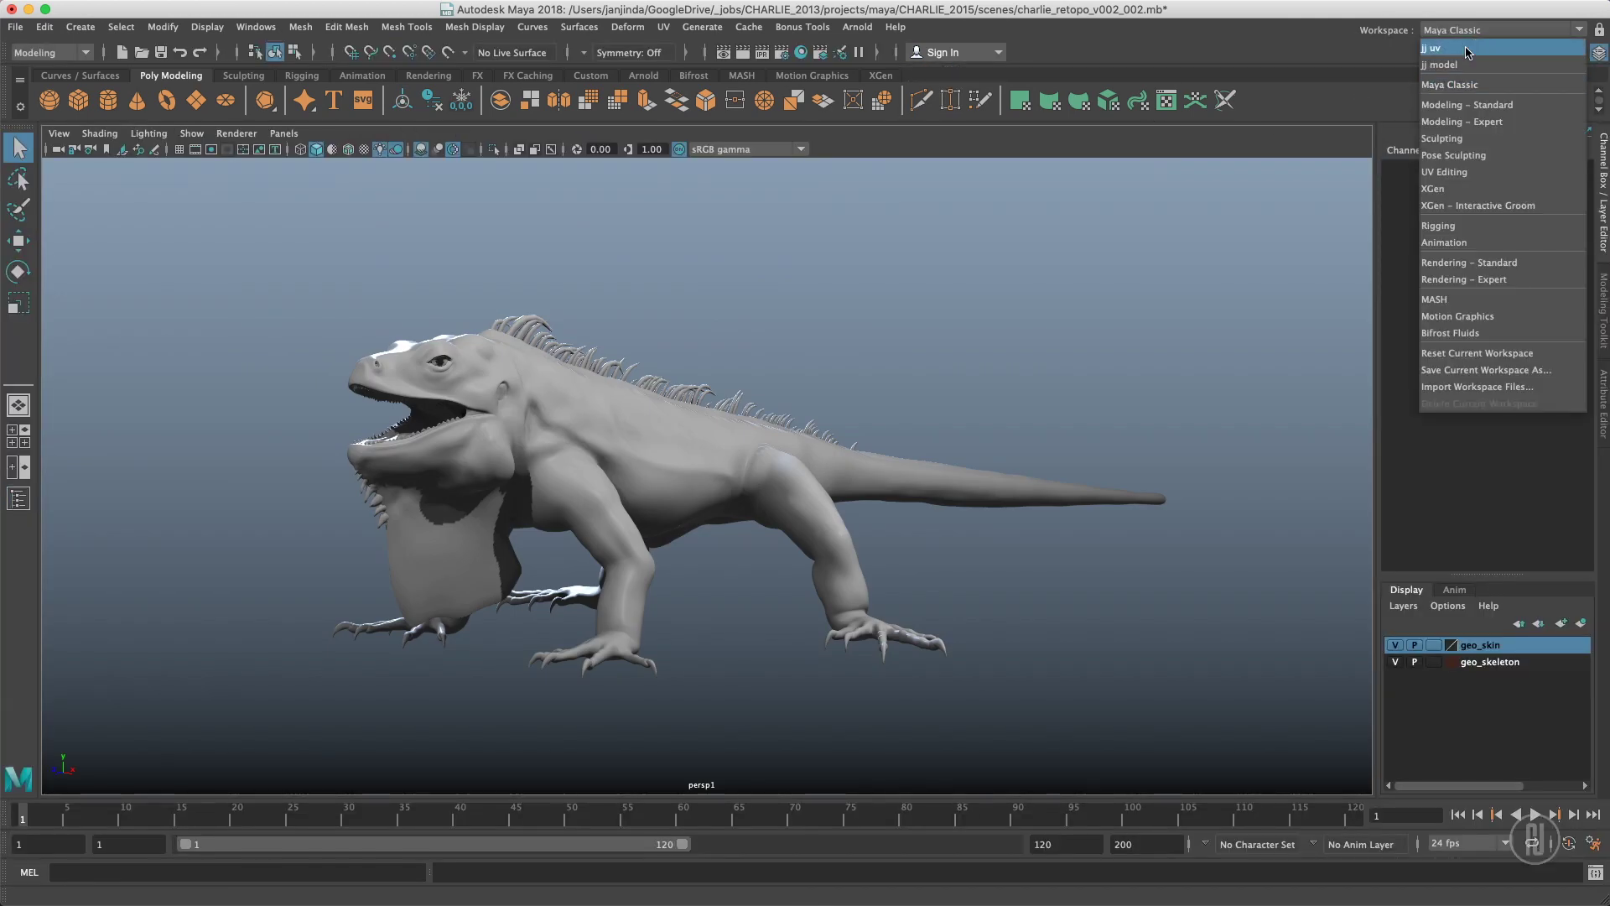
{"action": "left_click", "coordinate": [1453, 47]}
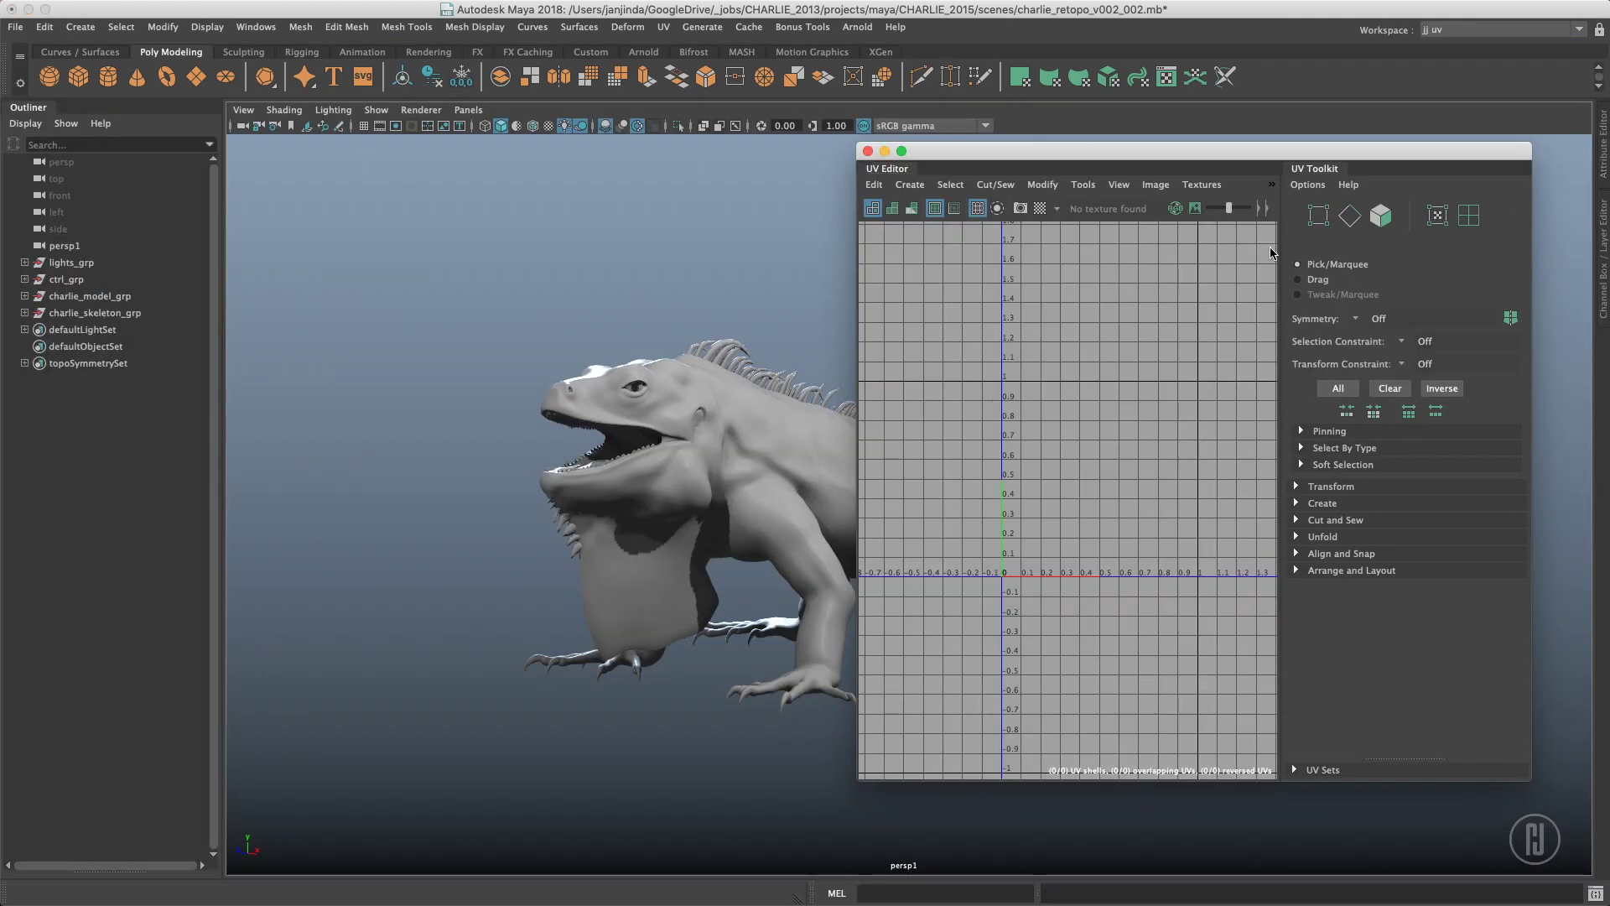
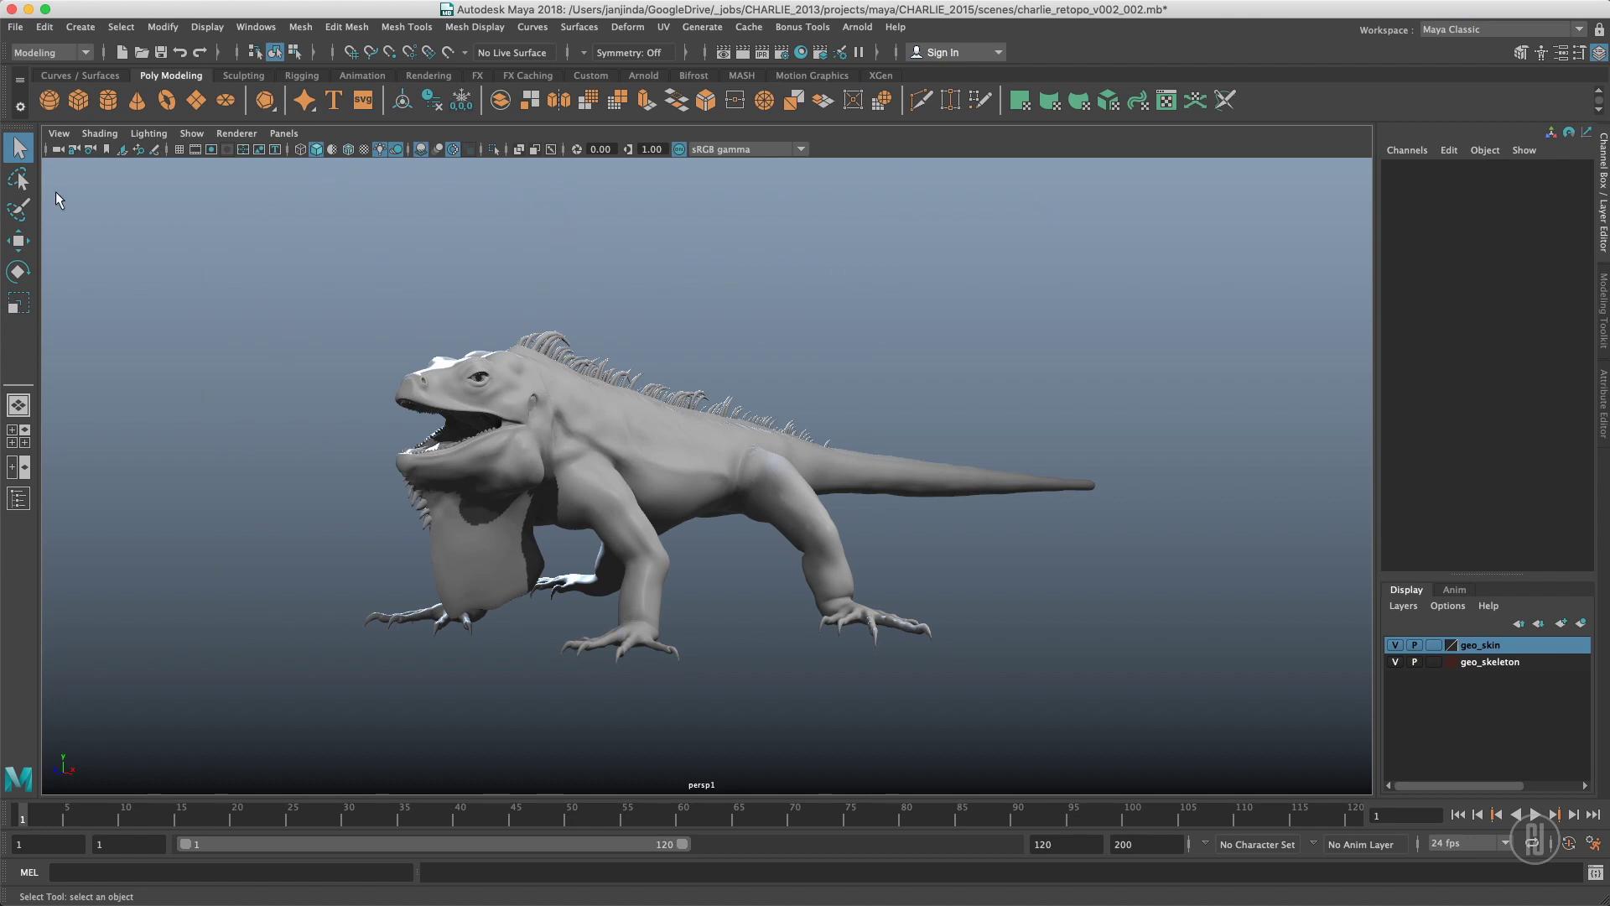
Create a new shelf named "jj".
{"action": "left_click", "coordinate": [19, 107]}
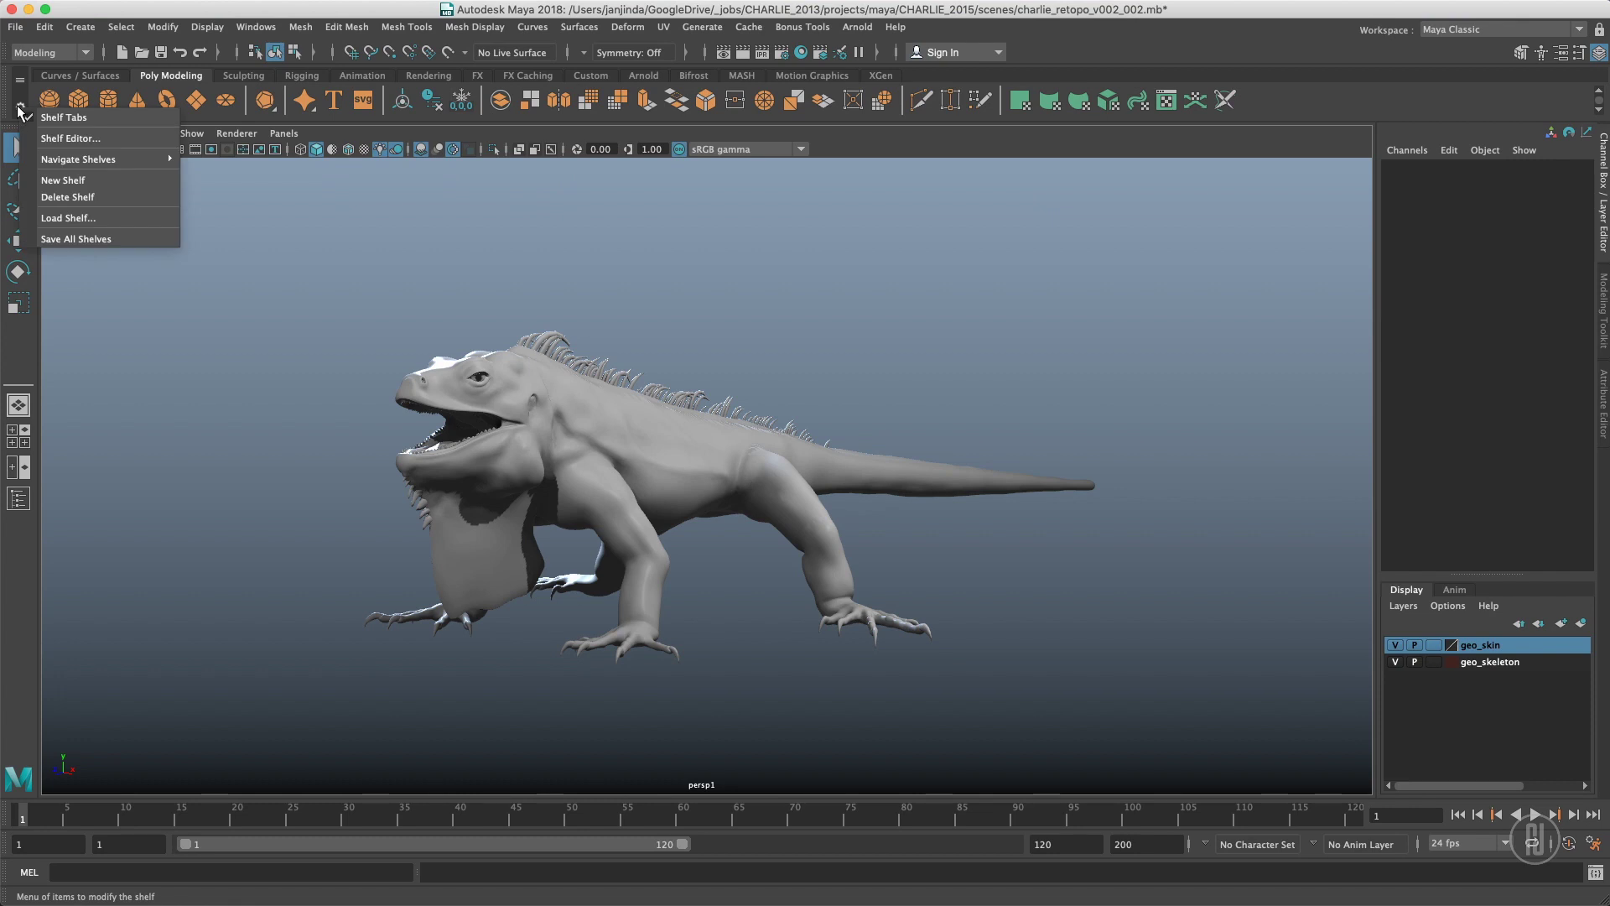
{"action": "left_click", "coordinate": [69, 181]}
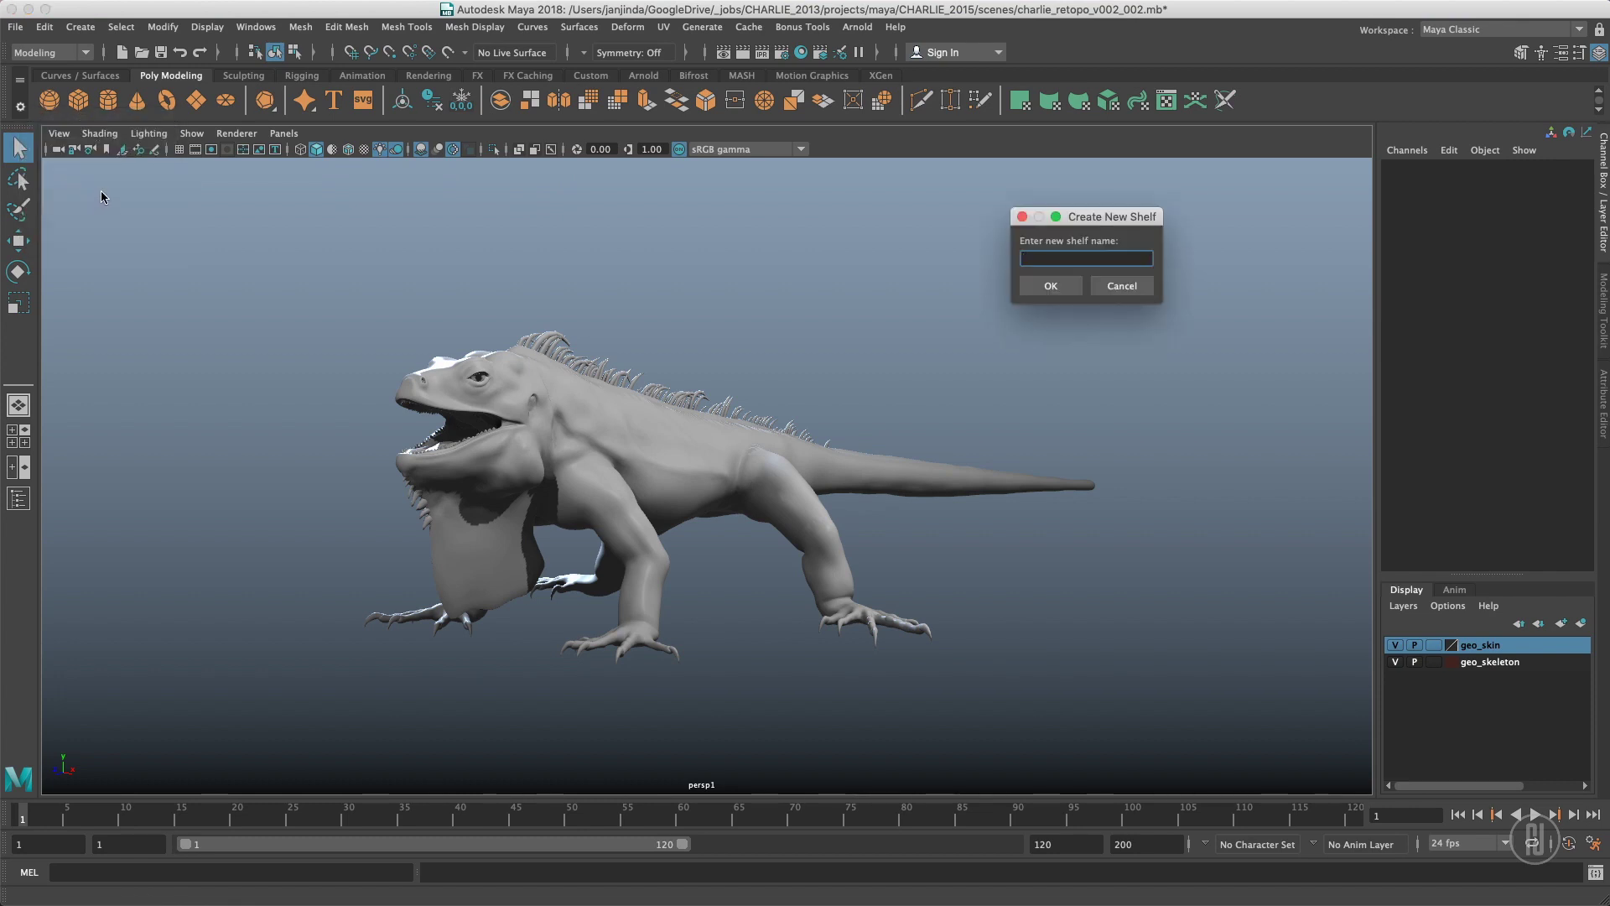
{"action": "type", "text": "jj"}
{"action": "key", "text": "Return"}
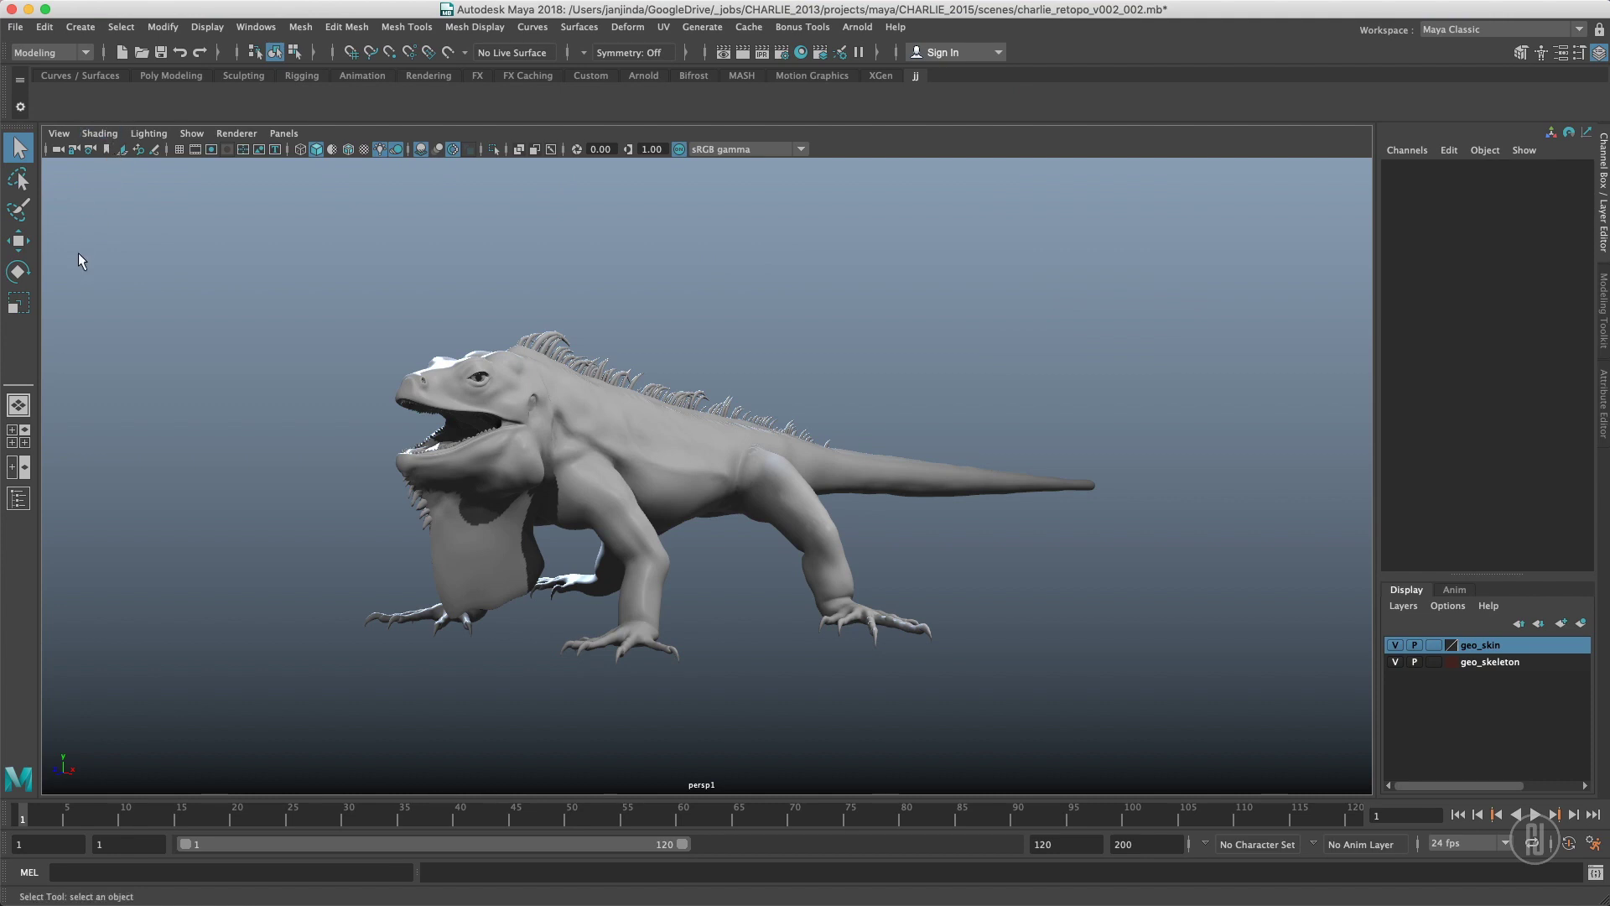
Add the Type, Combine, Lock Length and XGen Editor commands to the jj shelf.
{"action": "left_click", "coordinate": [83, 27]}
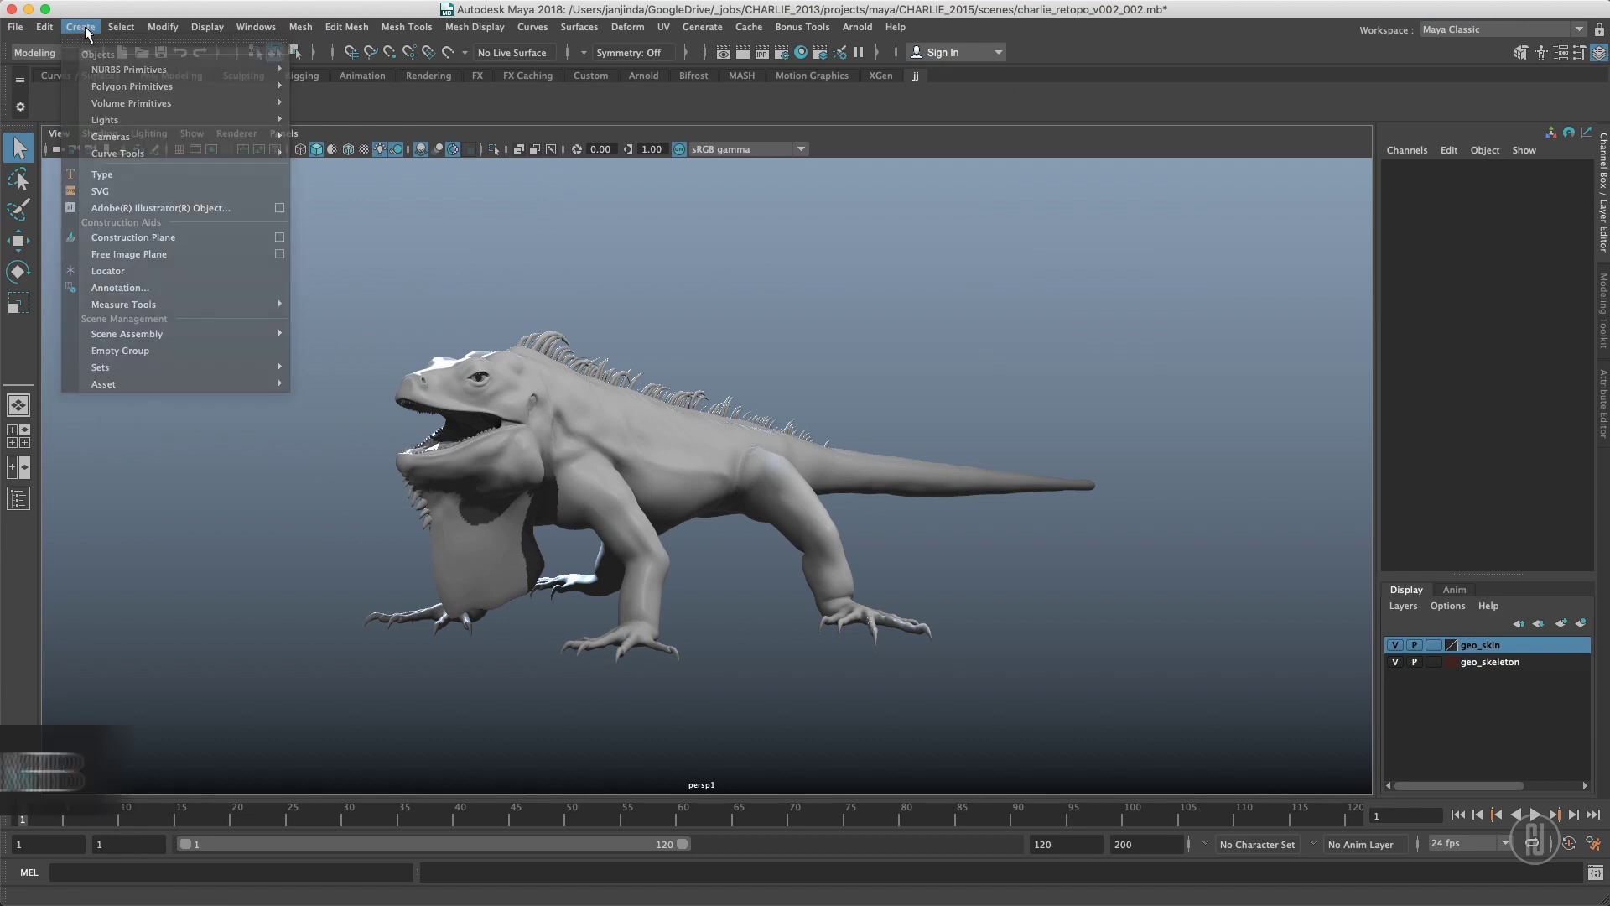
{"action": "left_click", "coordinate": [84, 27]}
{"action": "left_click", "coordinate": [84, 27]}
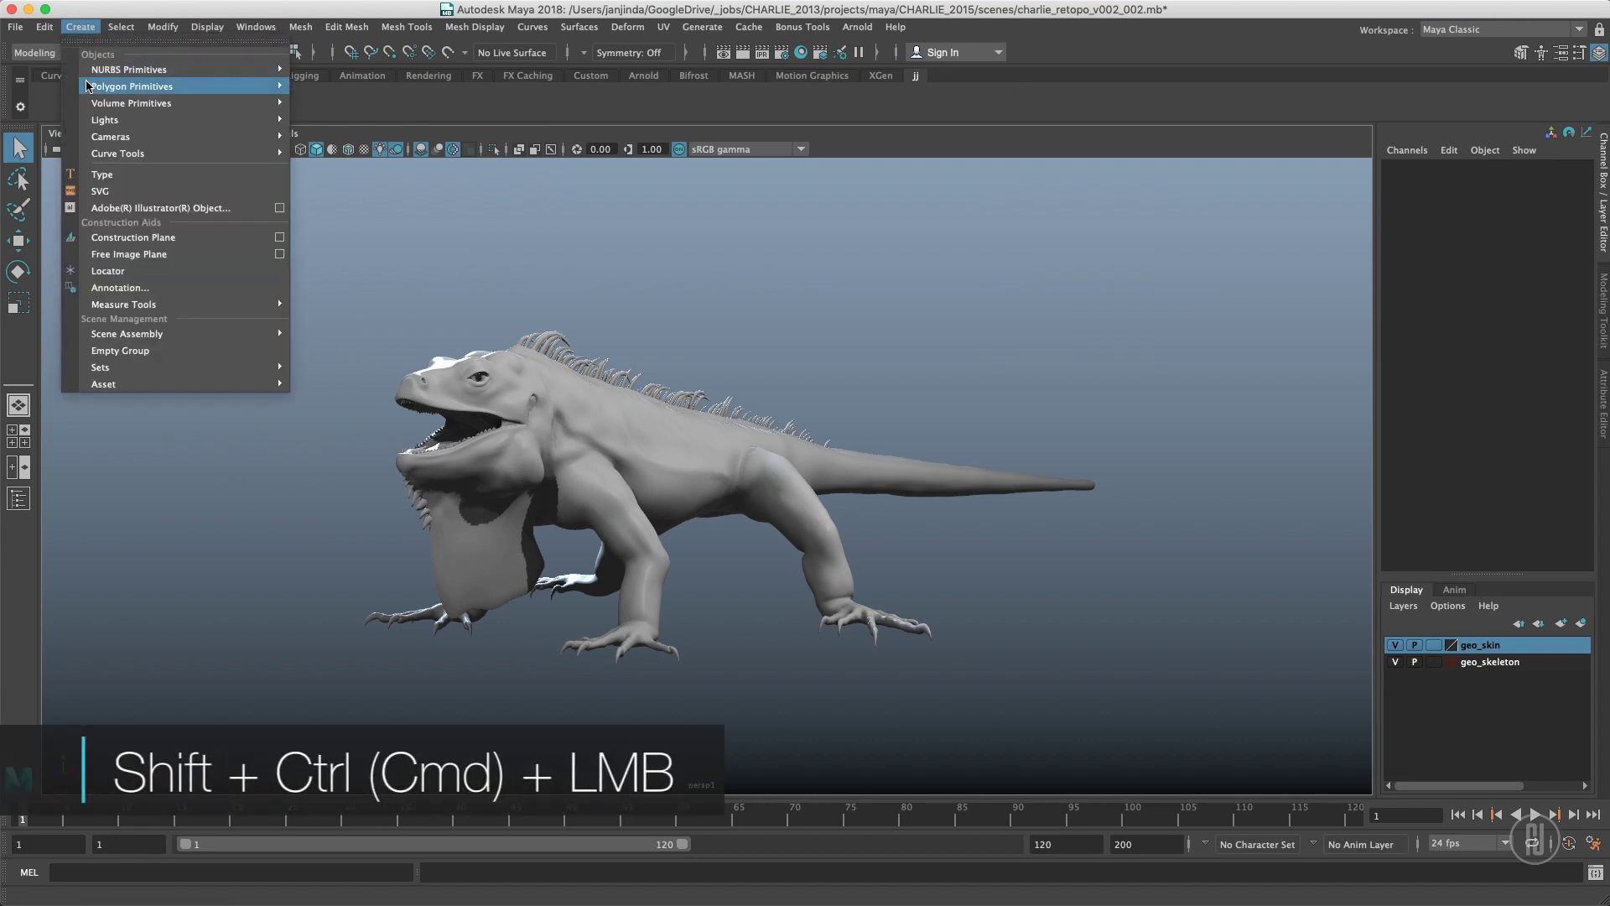
{"action": "left_click", "coordinate": [111, 178], "text": "ctrl+shift"}
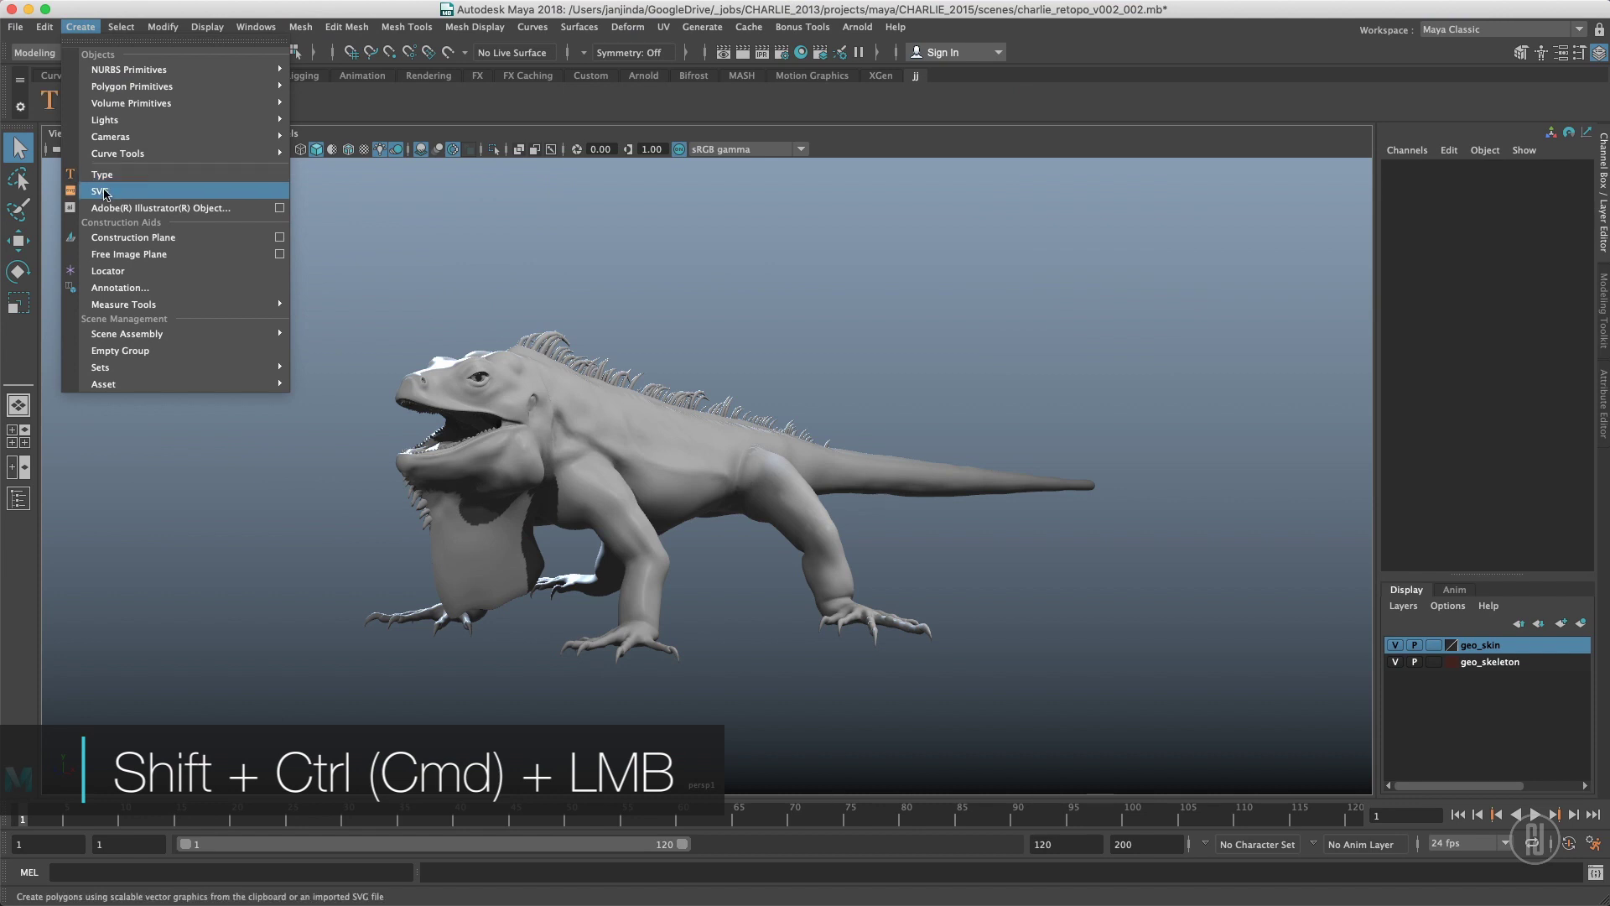
{"action": "mouse_move", "coordinate": [256, 27]}
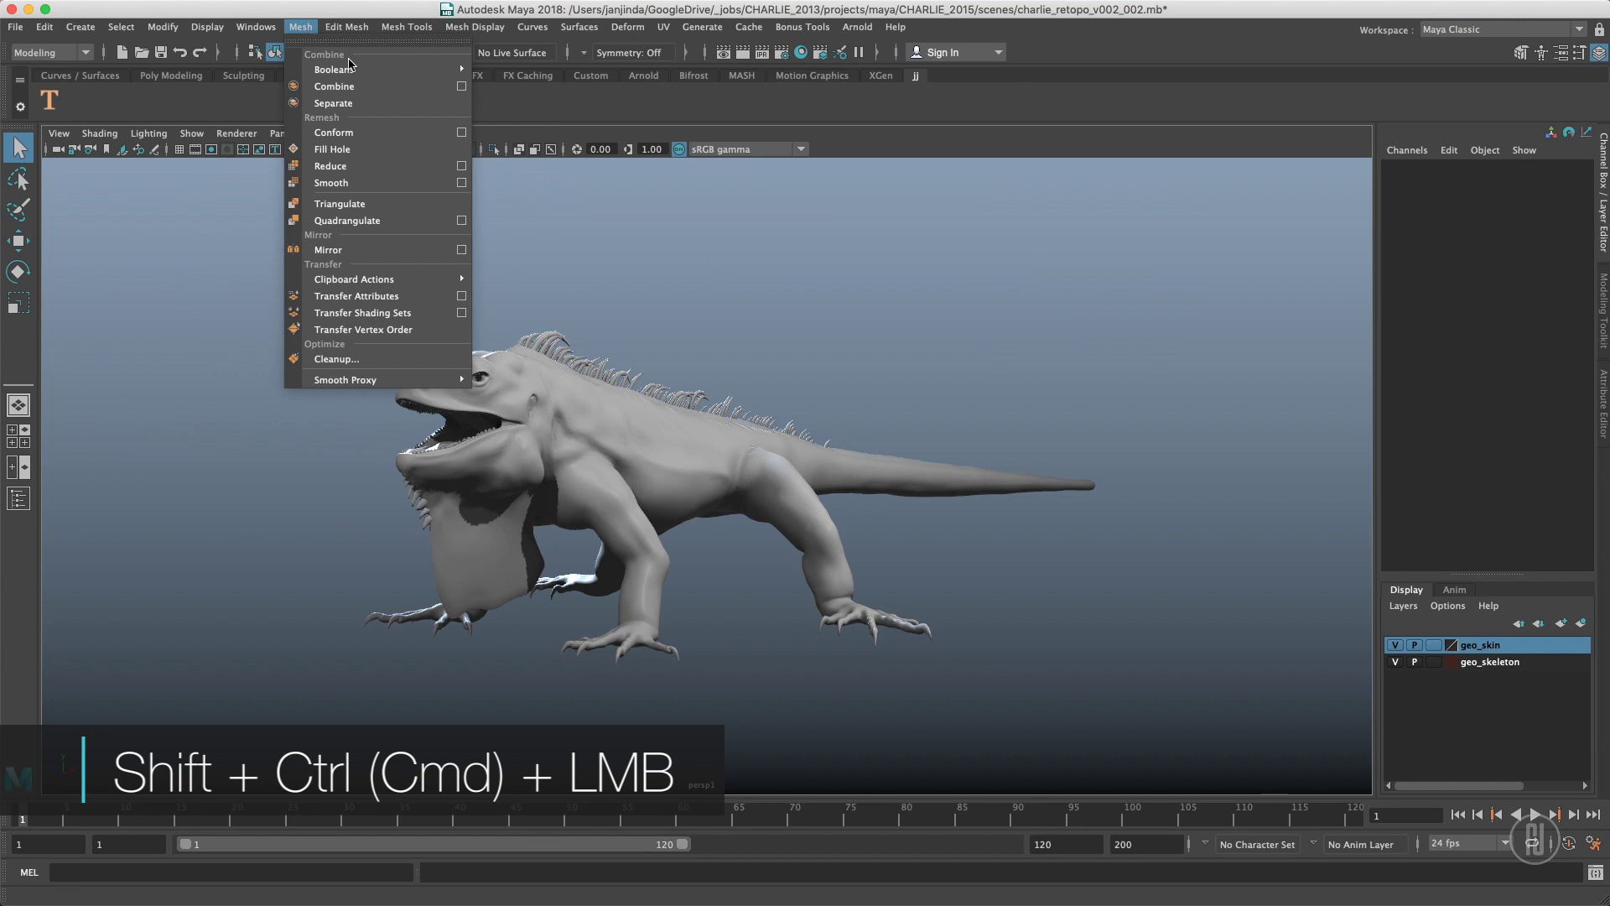
{"action": "left_click", "coordinate": [511, 74], "text": "ctrl+shift"}
{"action": "mouse_move", "coordinate": [532, 37]}
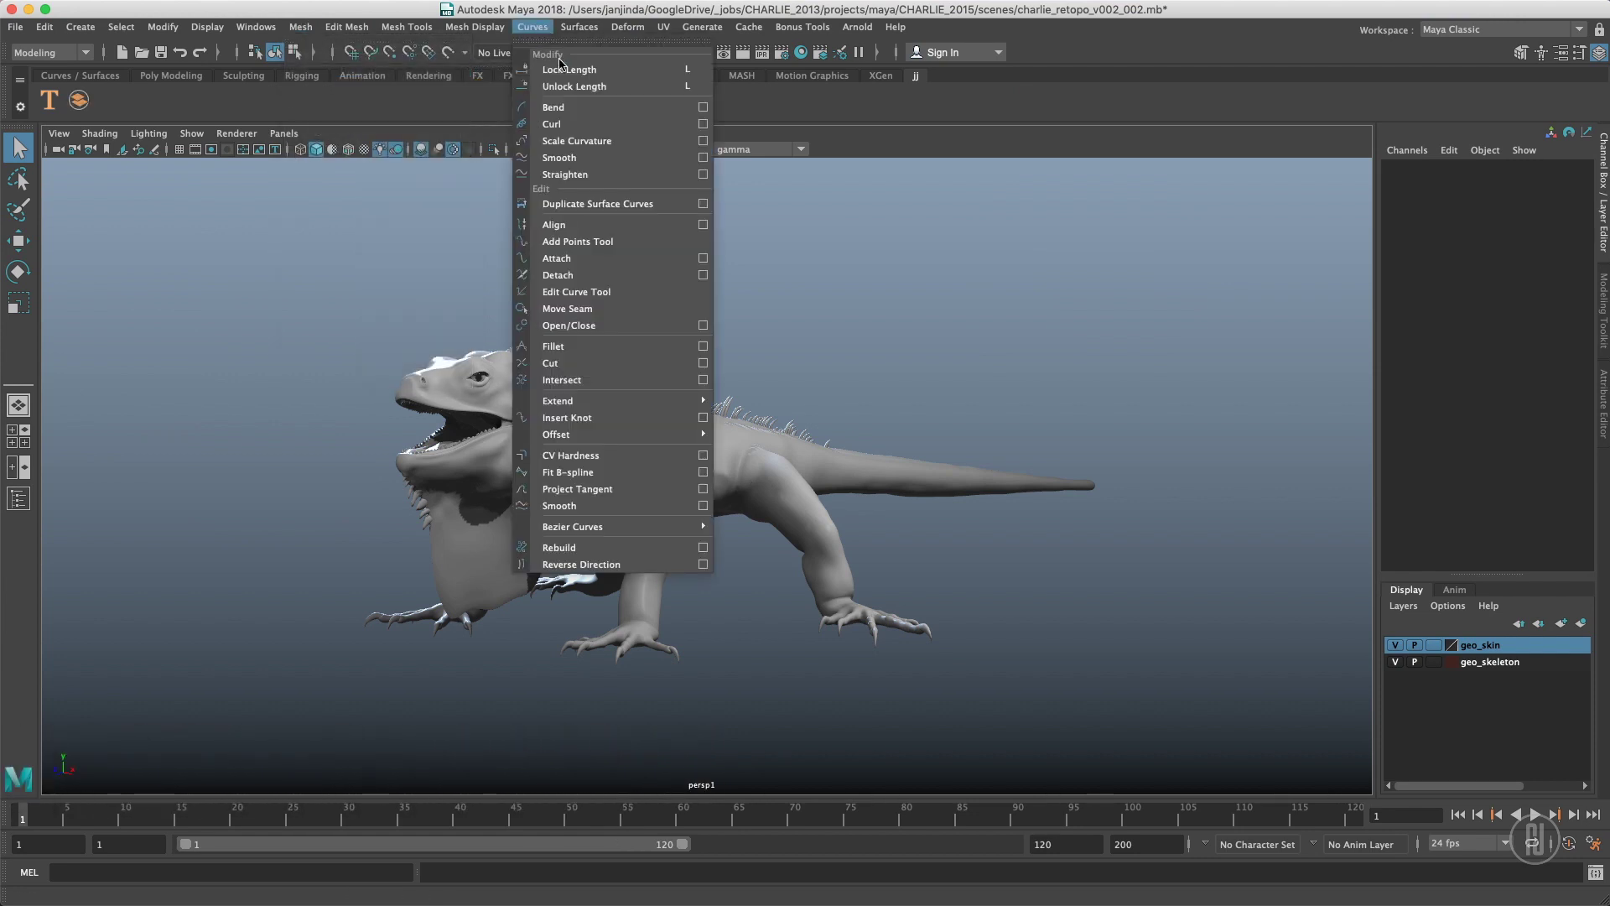
{"action": "left_click", "coordinate": [570, 65], "text": "ctrl+shift"}
{"action": "mouse_move", "coordinate": [707, 34]}
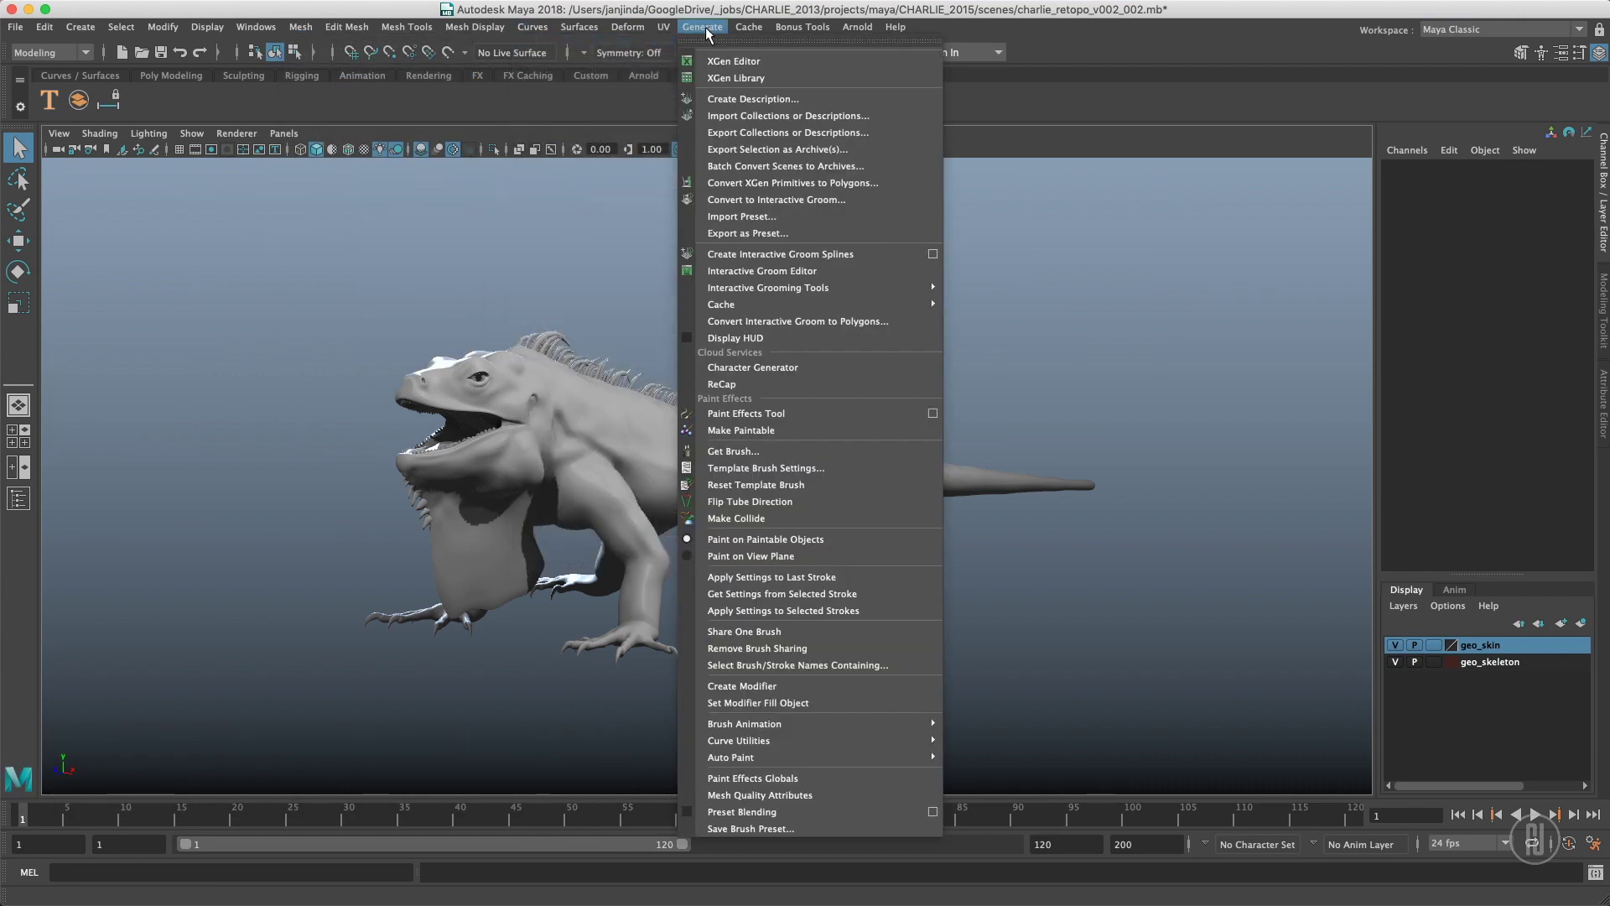
{"action": "left_click", "coordinate": [734, 61], "text": "ctrl+shift"}
{"action": "left_click", "coordinate": [367, 201]}
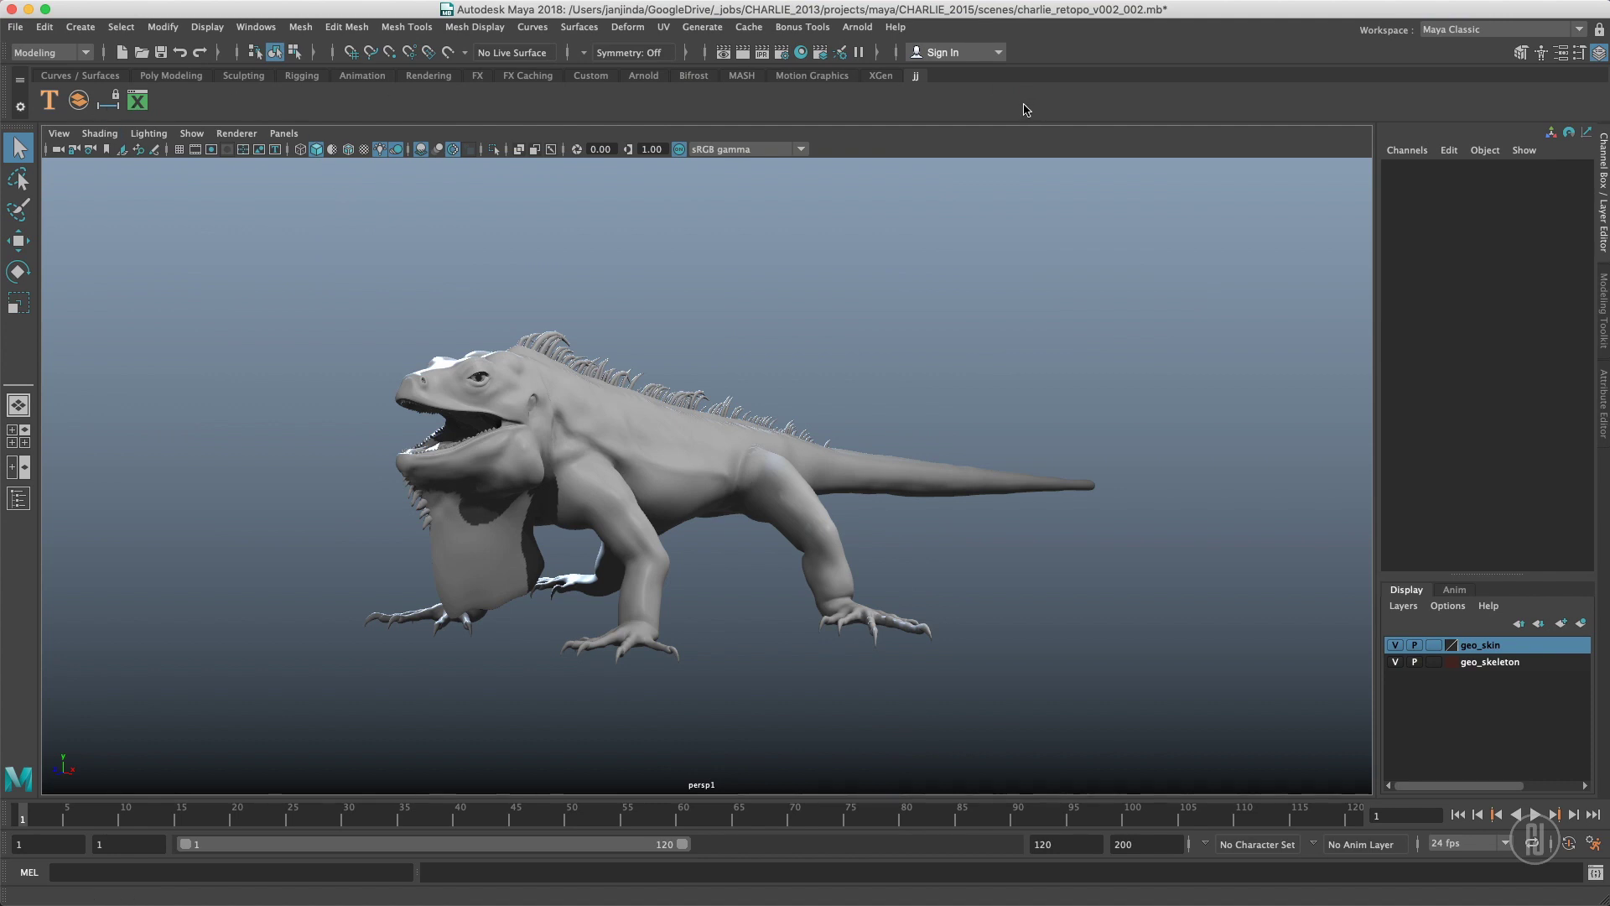
Save the MEL script polySphere; from the Script Editor to the jj shelf as "sphere" and close the editor.
{"action": "left_click", "coordinate": [1596, 878]}
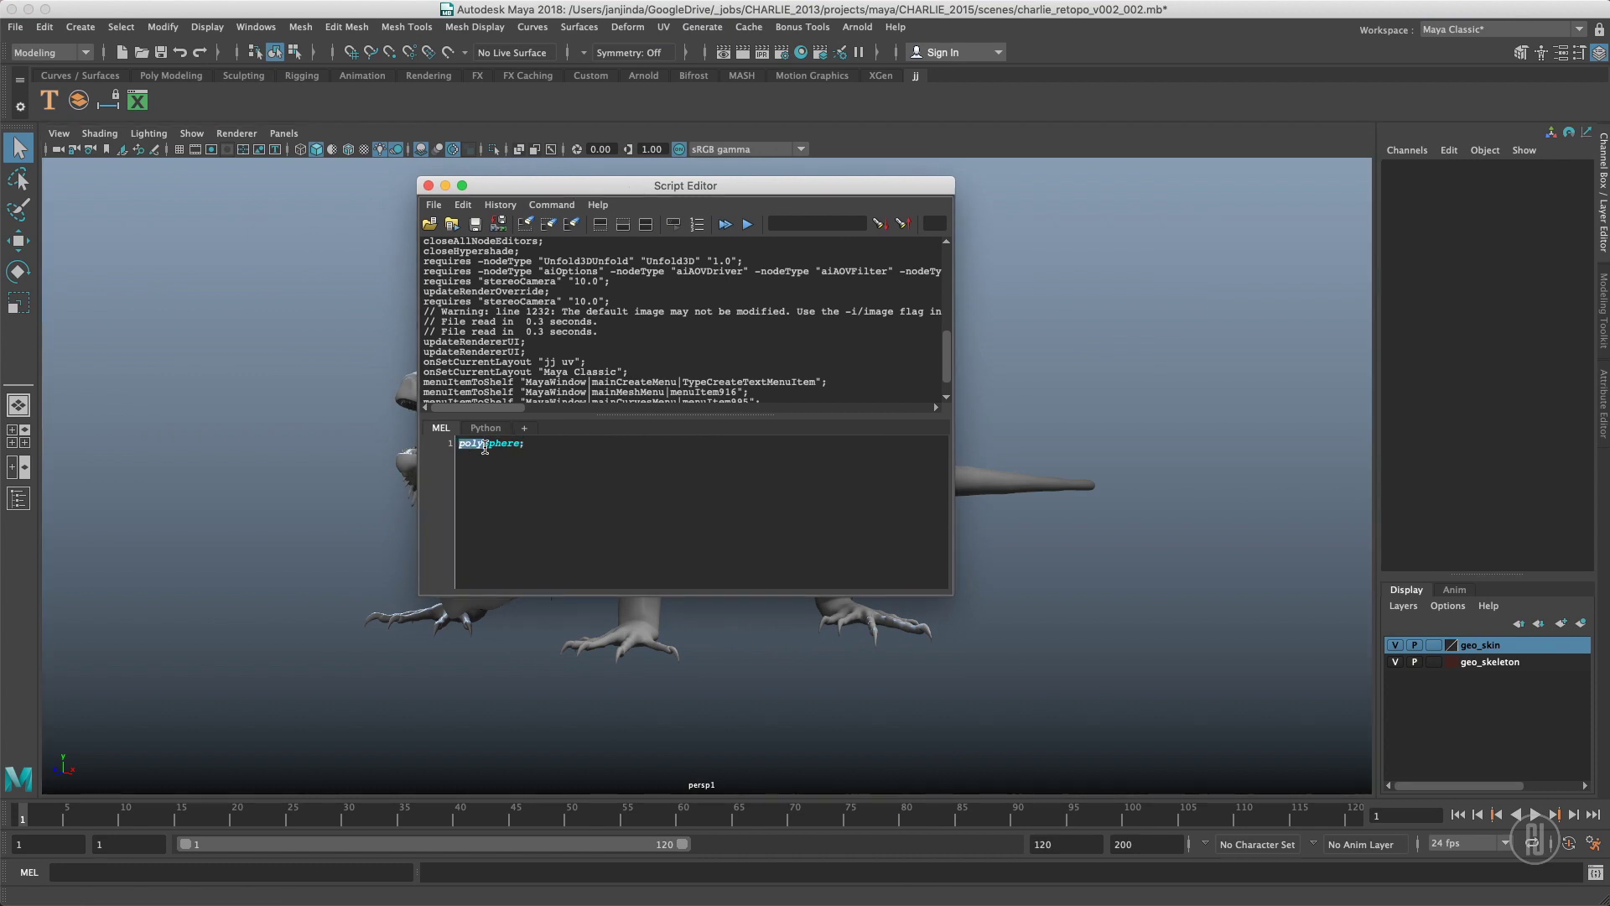
{"action": "left_click", "coordinate": [541, 534]}
{"action": "left_click", "coordinate": [499, 232]}
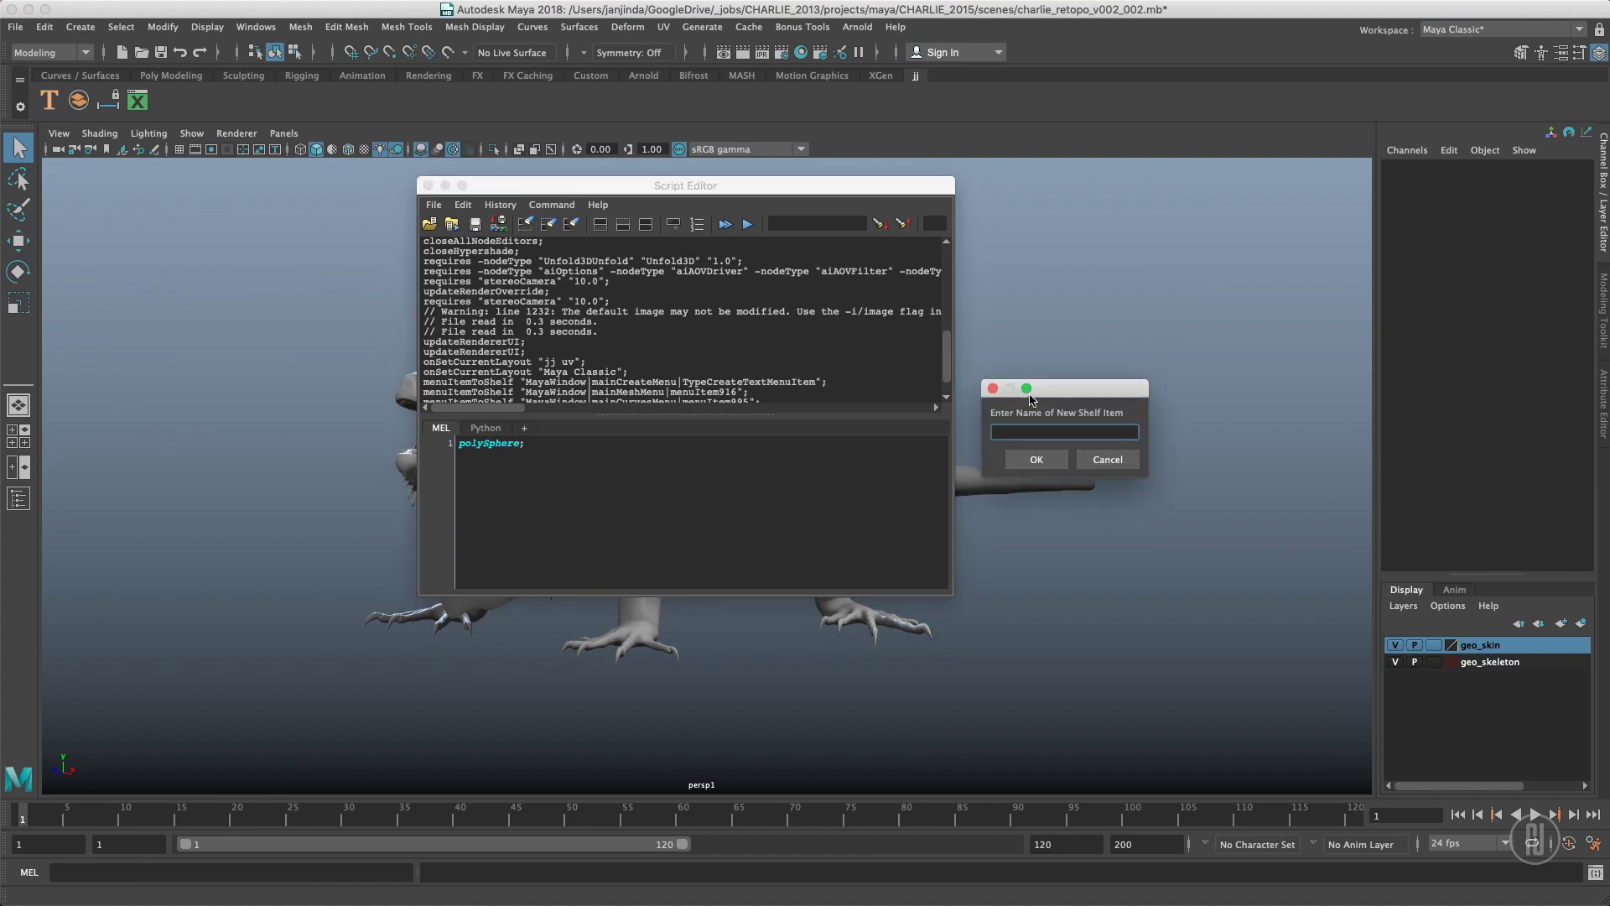
{"action": "type", "text": "sphere"}
{"action": "key", "text": "Return"}
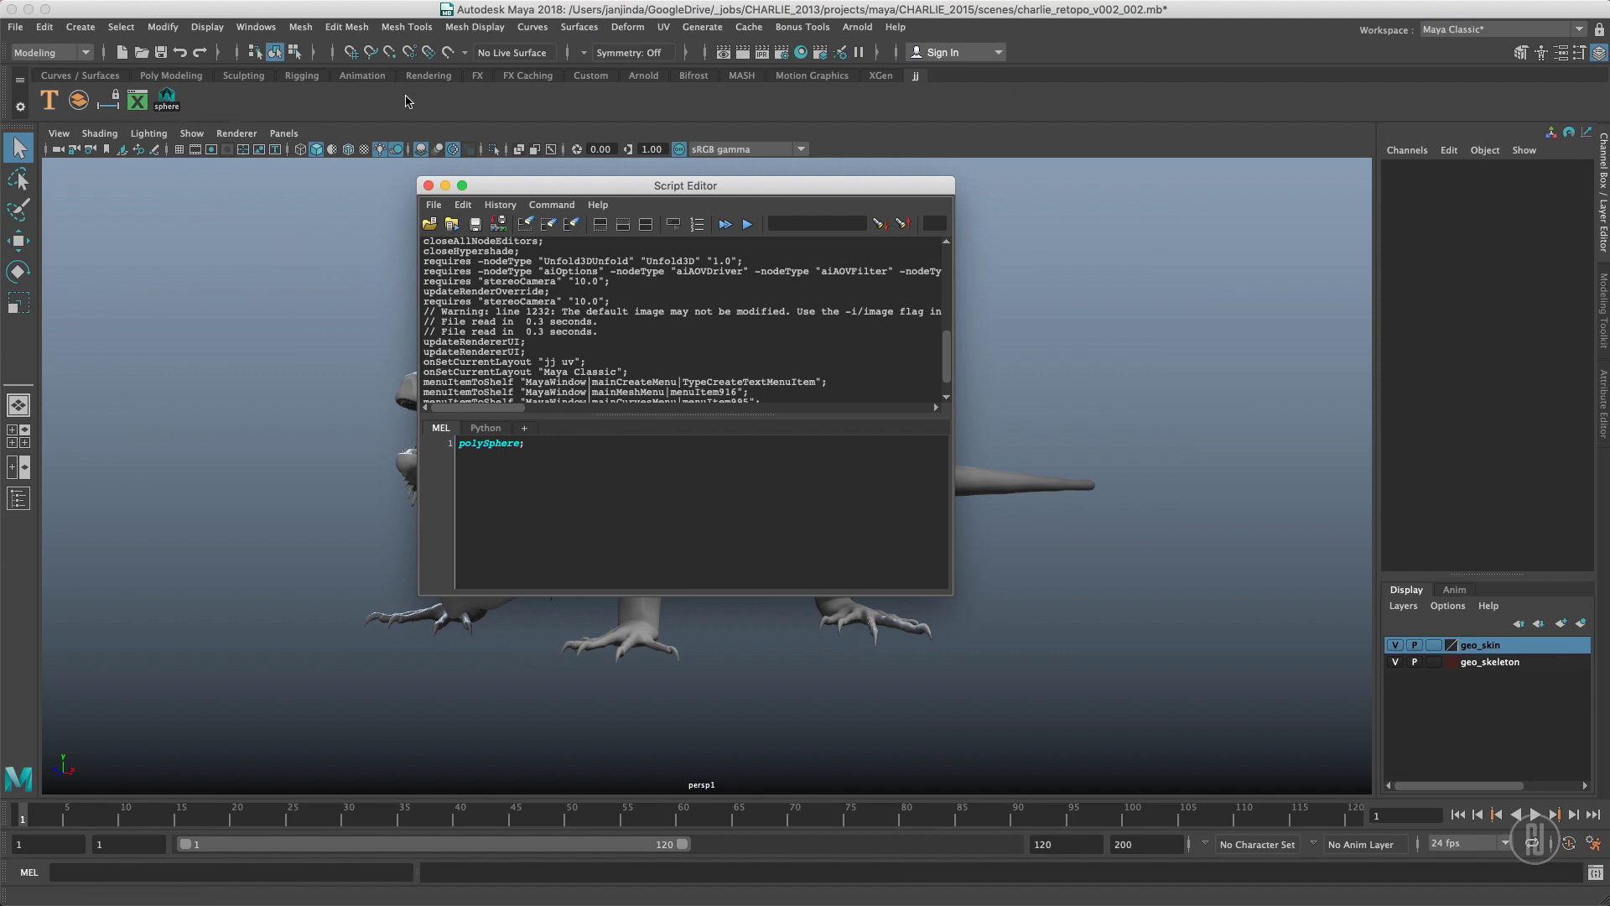
{"action": "left_click", "coordinate": [428, 185]}
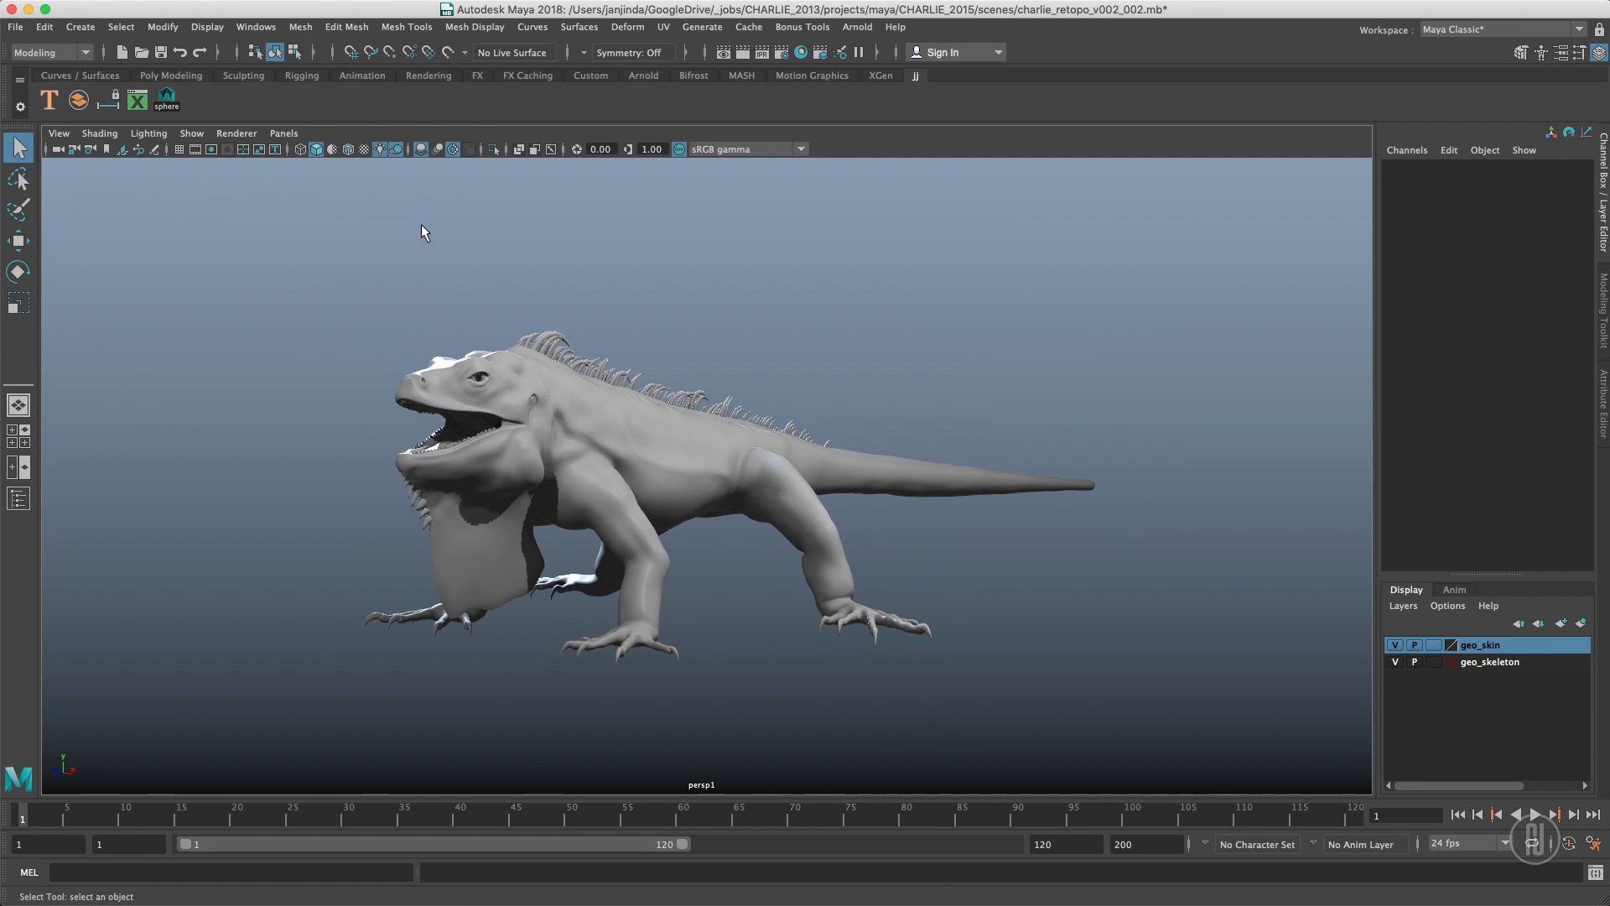
Switch to the external text editor and transfer its polyTorus; line onto Maya's jj shelf as a MEL script.
{"action": "key", "text": "super+Tab"}
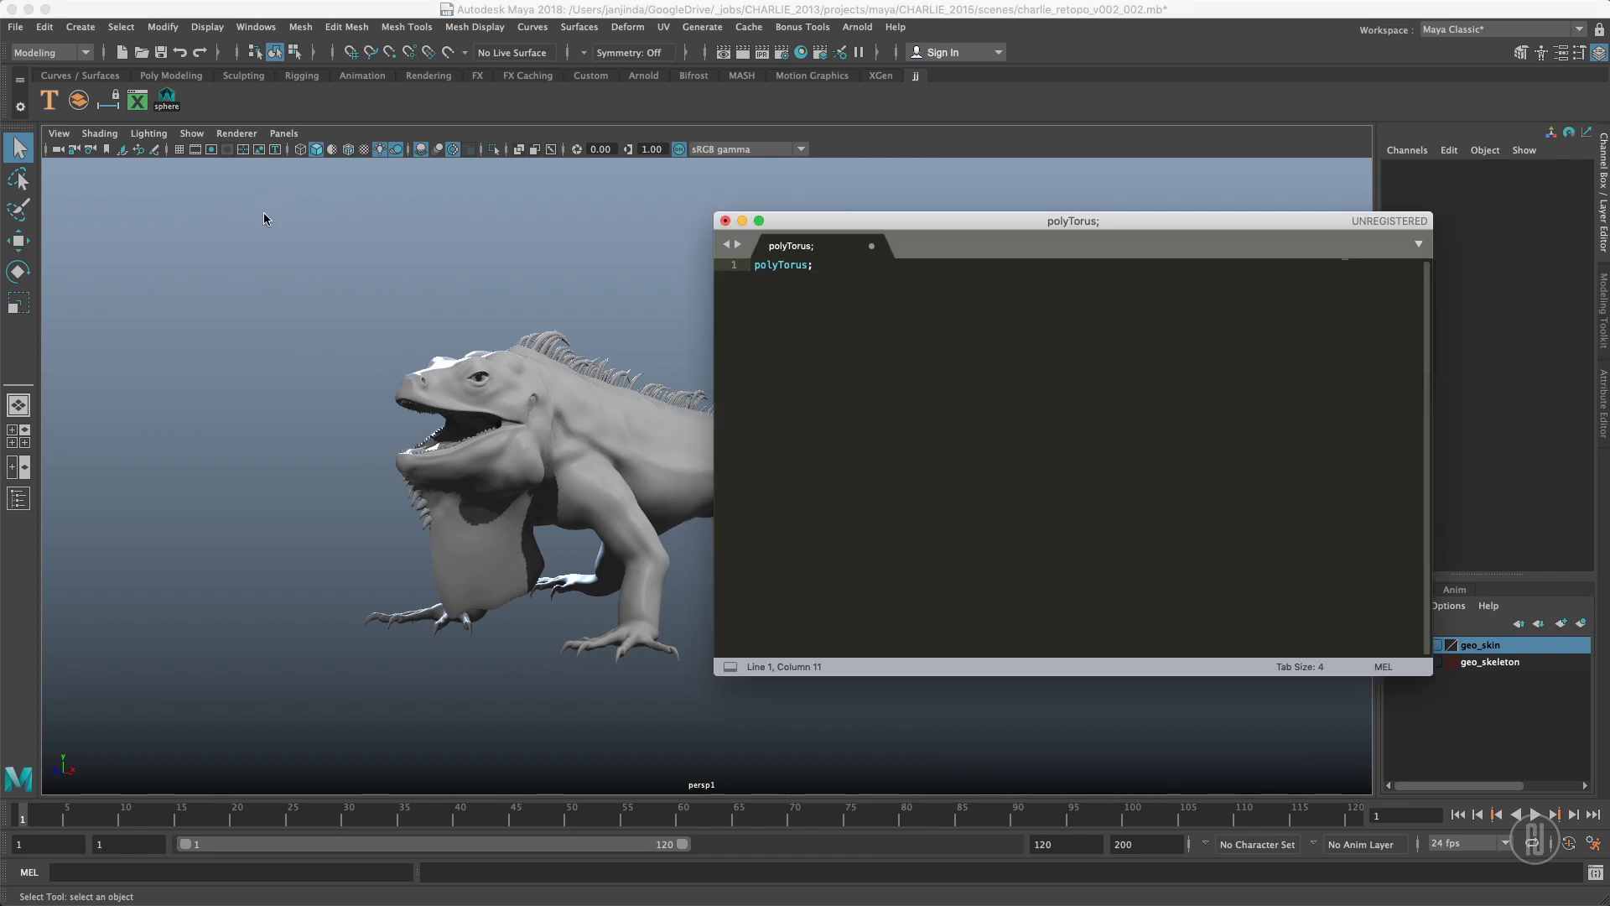
{"action": "left_click_drag", "start_coordinate": [820, 266], "coordinate": [755, 267]}
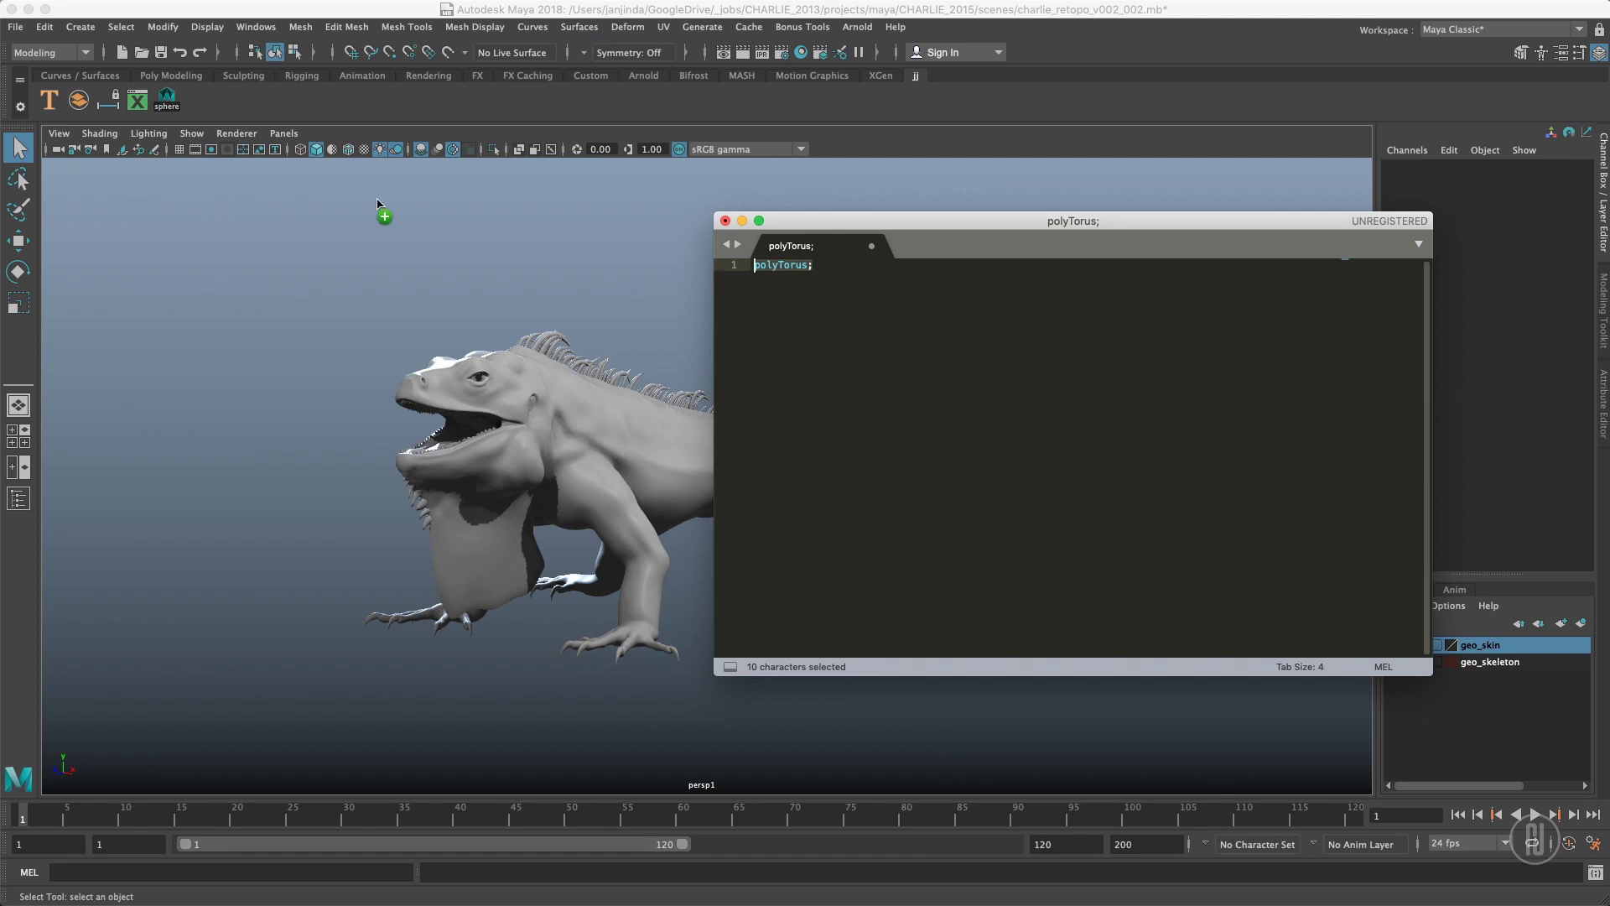
{"action": "left_click_drag", "start_coordinate": [376, 201], "coordinate": [269, 114]}
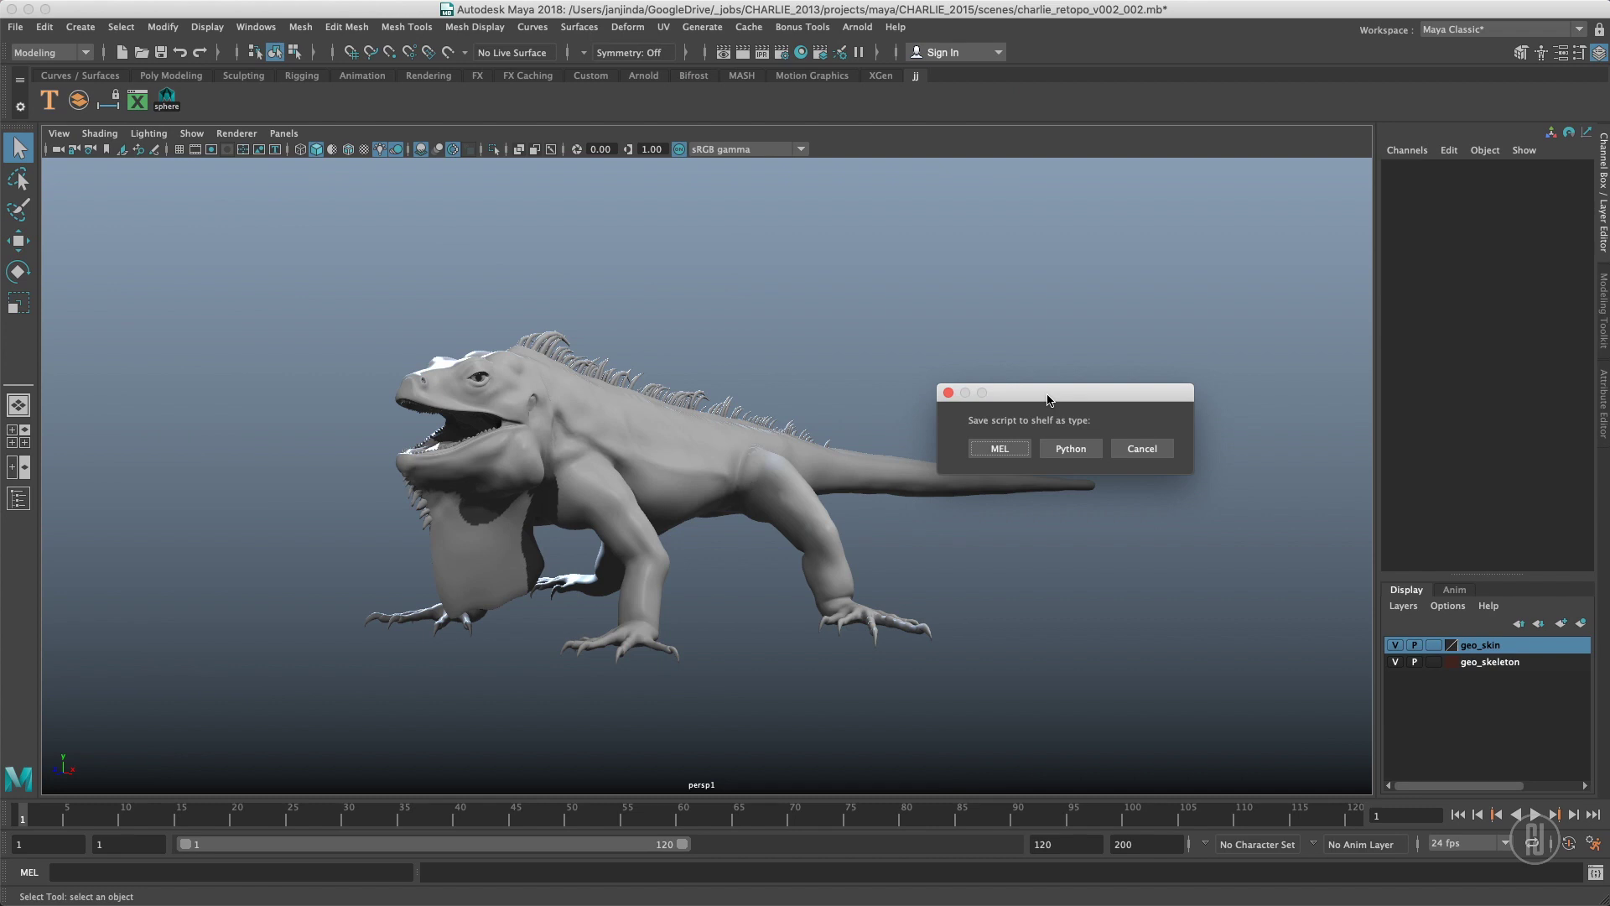
{"action": "left_click_drag", "start_coordinate": [1047, 400], "coordinate": [633, 231]}
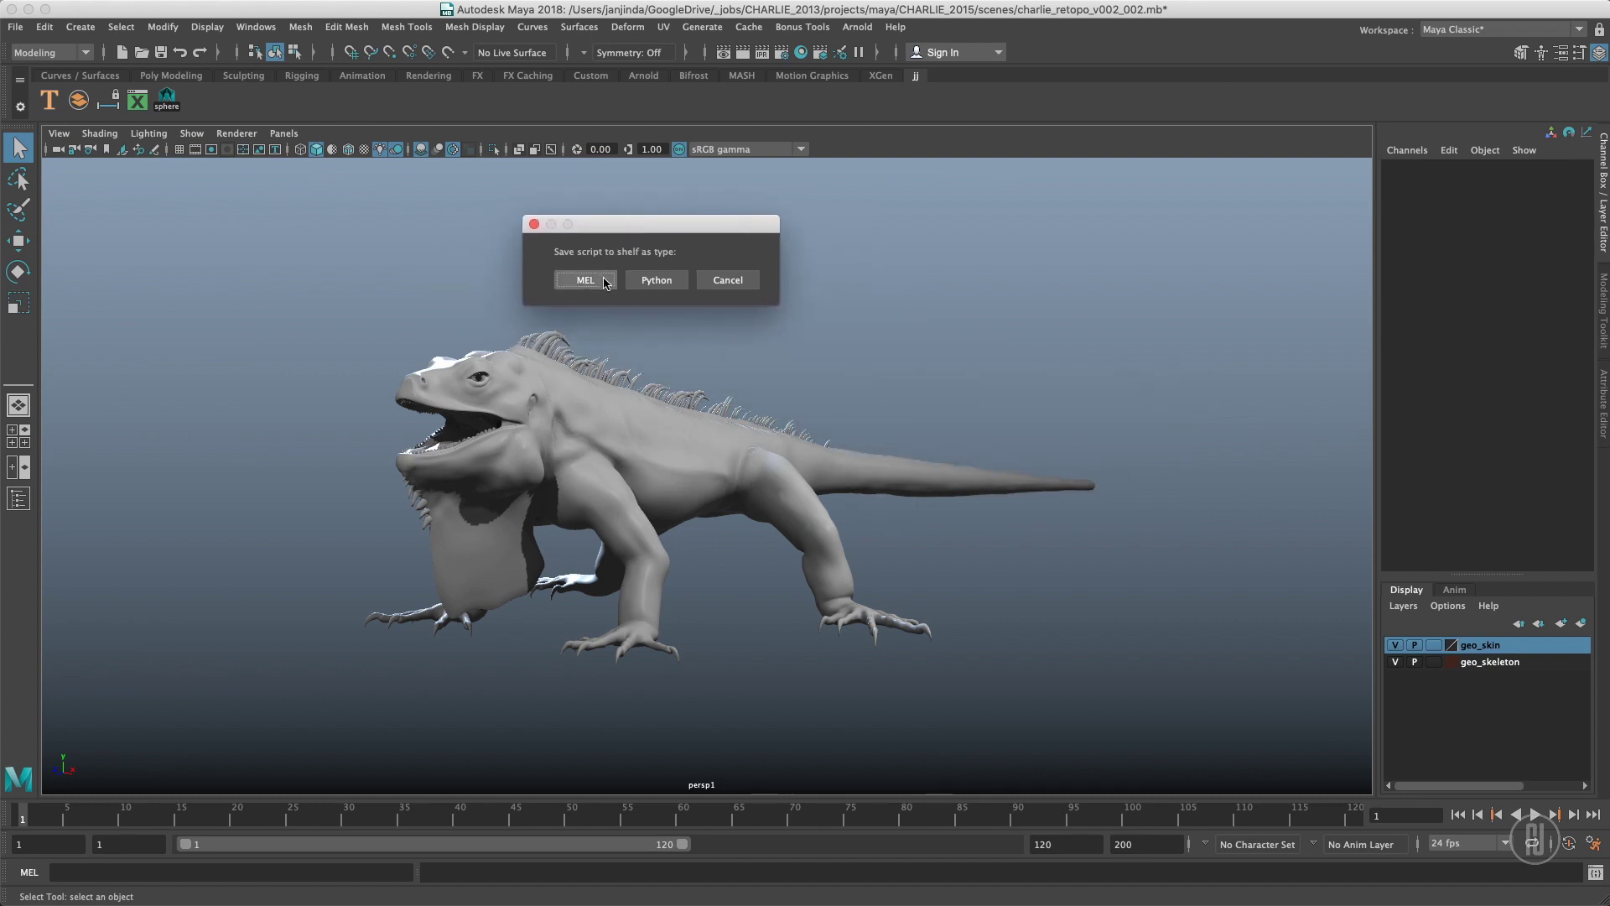
{"action": "left_click", "coordinate": [585, 280]}
Test the new polyTorus shelf item by creating a torus, and delete that torus.
{"action": "left_click_drag", "start_coordinate": [244, 226], "coordinate": [219, 199], "text": "alt"}
{"action": "left_click", "coordinate": [202, 99]}
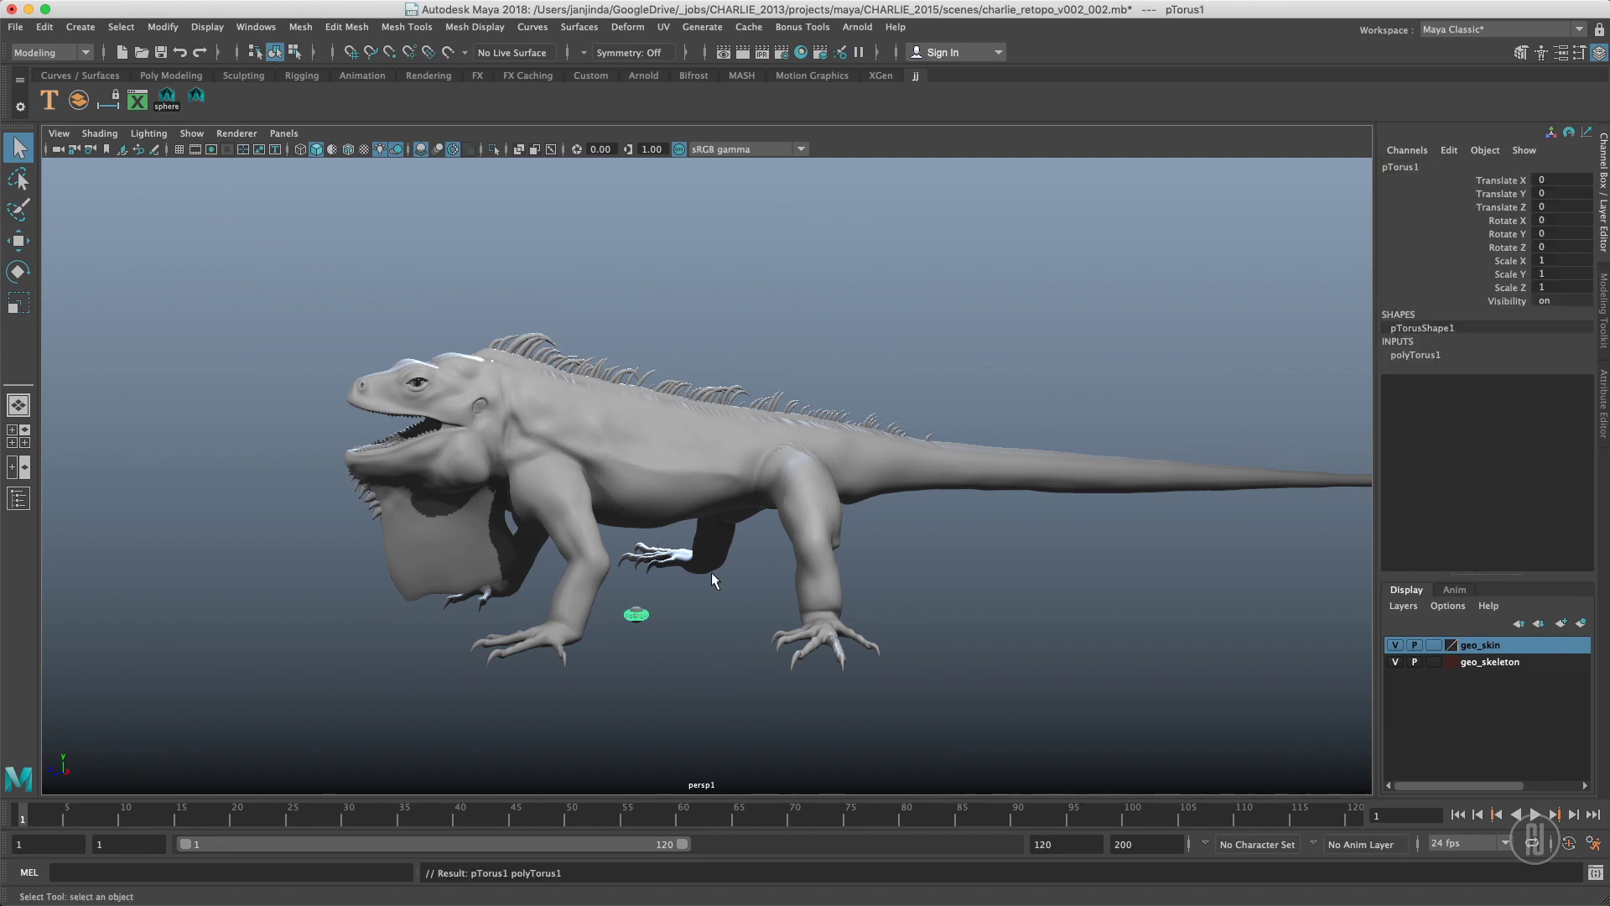
{"action": "key", "text": "Delete"}
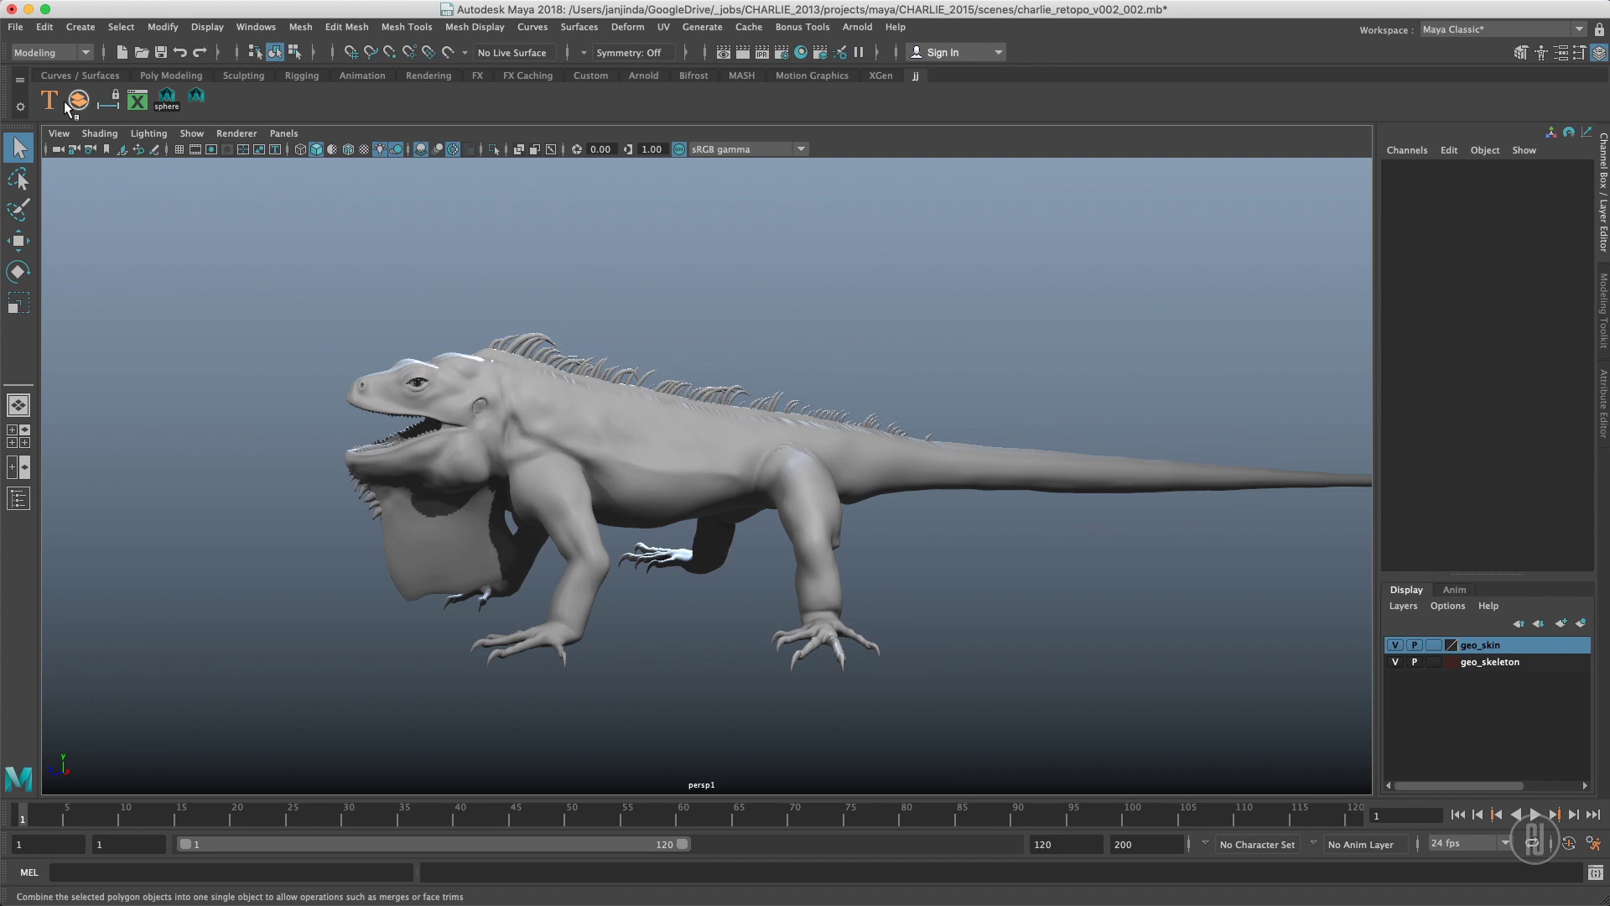
Set the tooltip and icon label of the jj shelf's polyTorus item to "torus" in the Shelf Editor and save all shelves.
{"action": "left_click", "coordinate": [20, 107]}
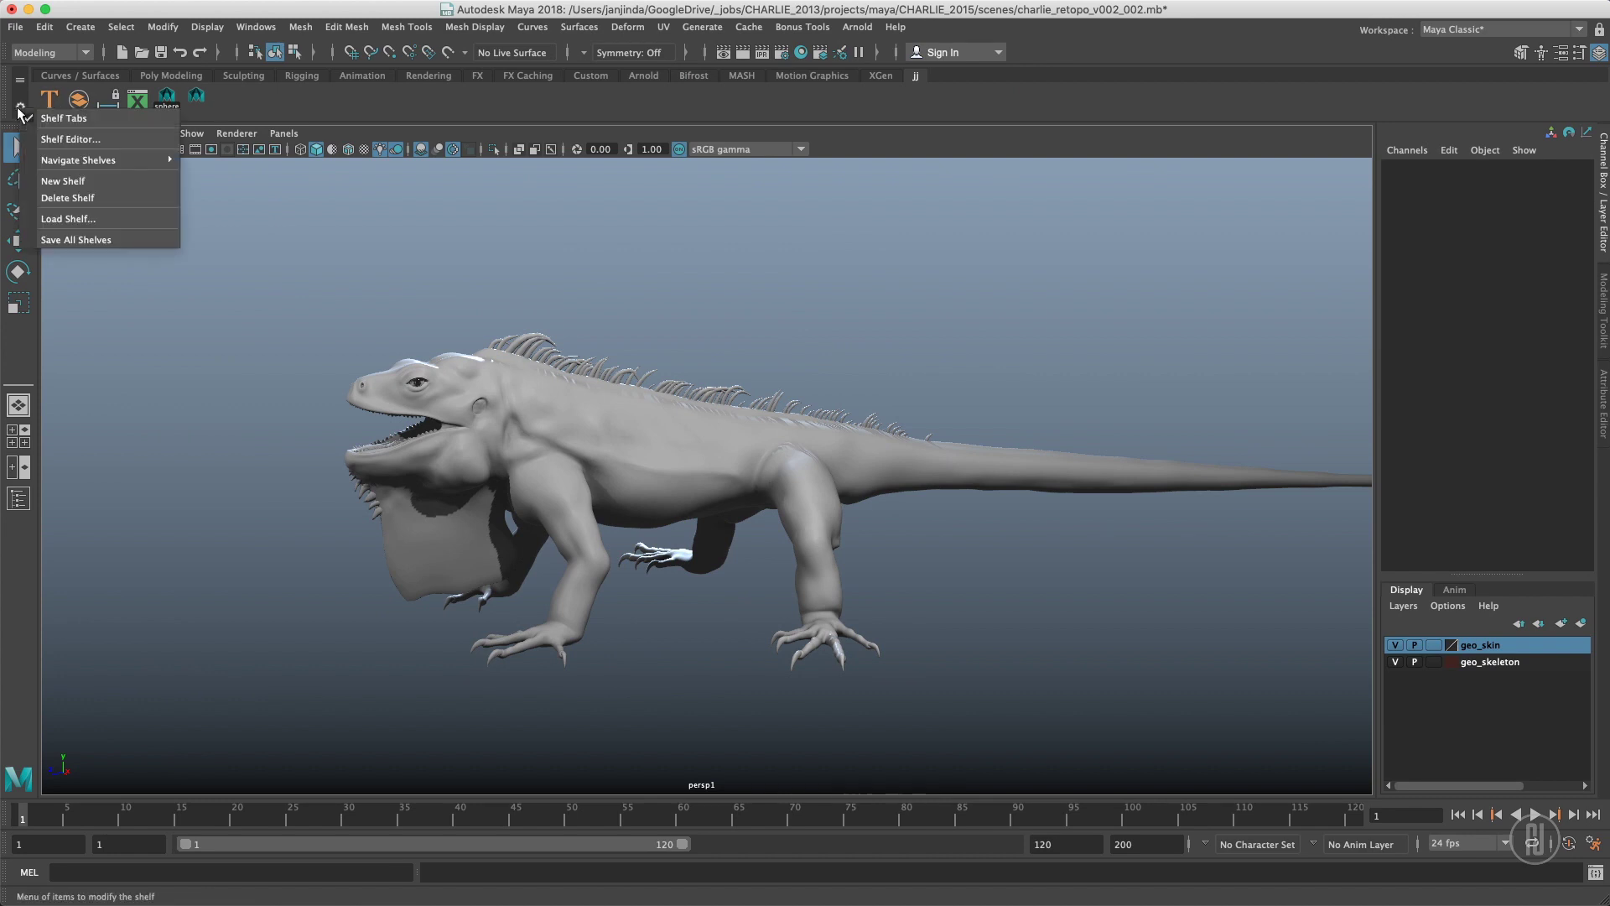
{"action": "left_click", "coordinate": [84, 140]}
{"action": "left_click_drag", "start_coordinate": [209, 180], "coordinate": [636, 183]}
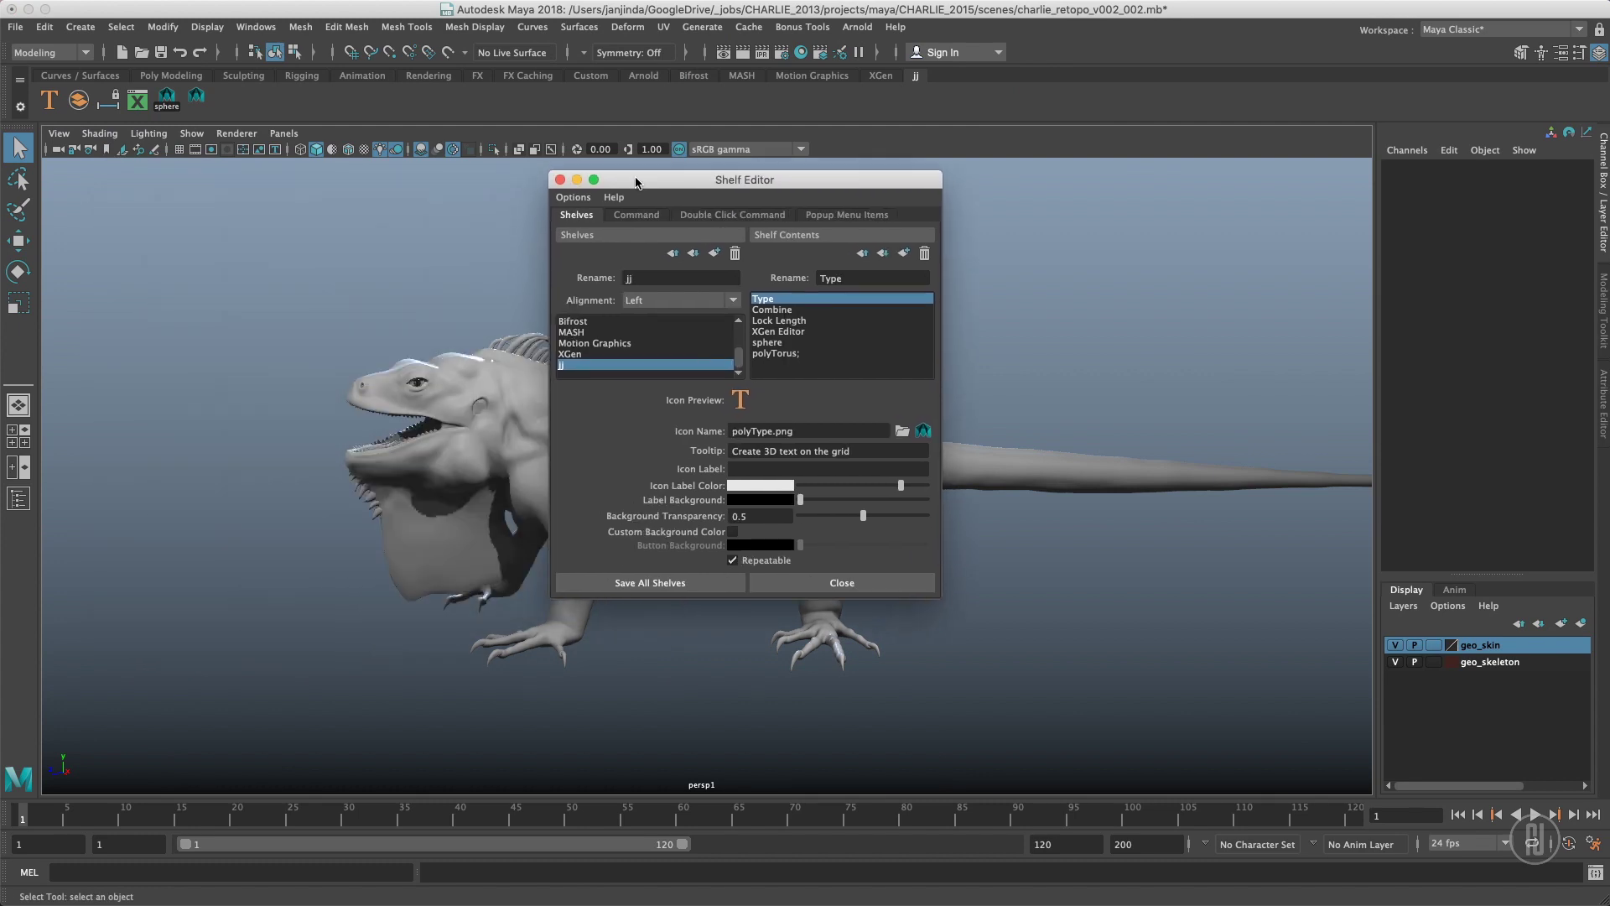
{"action": "left_click", "coordinate": [767, 354]}
{"action": "double_click", "coordinate": [755, 450]}
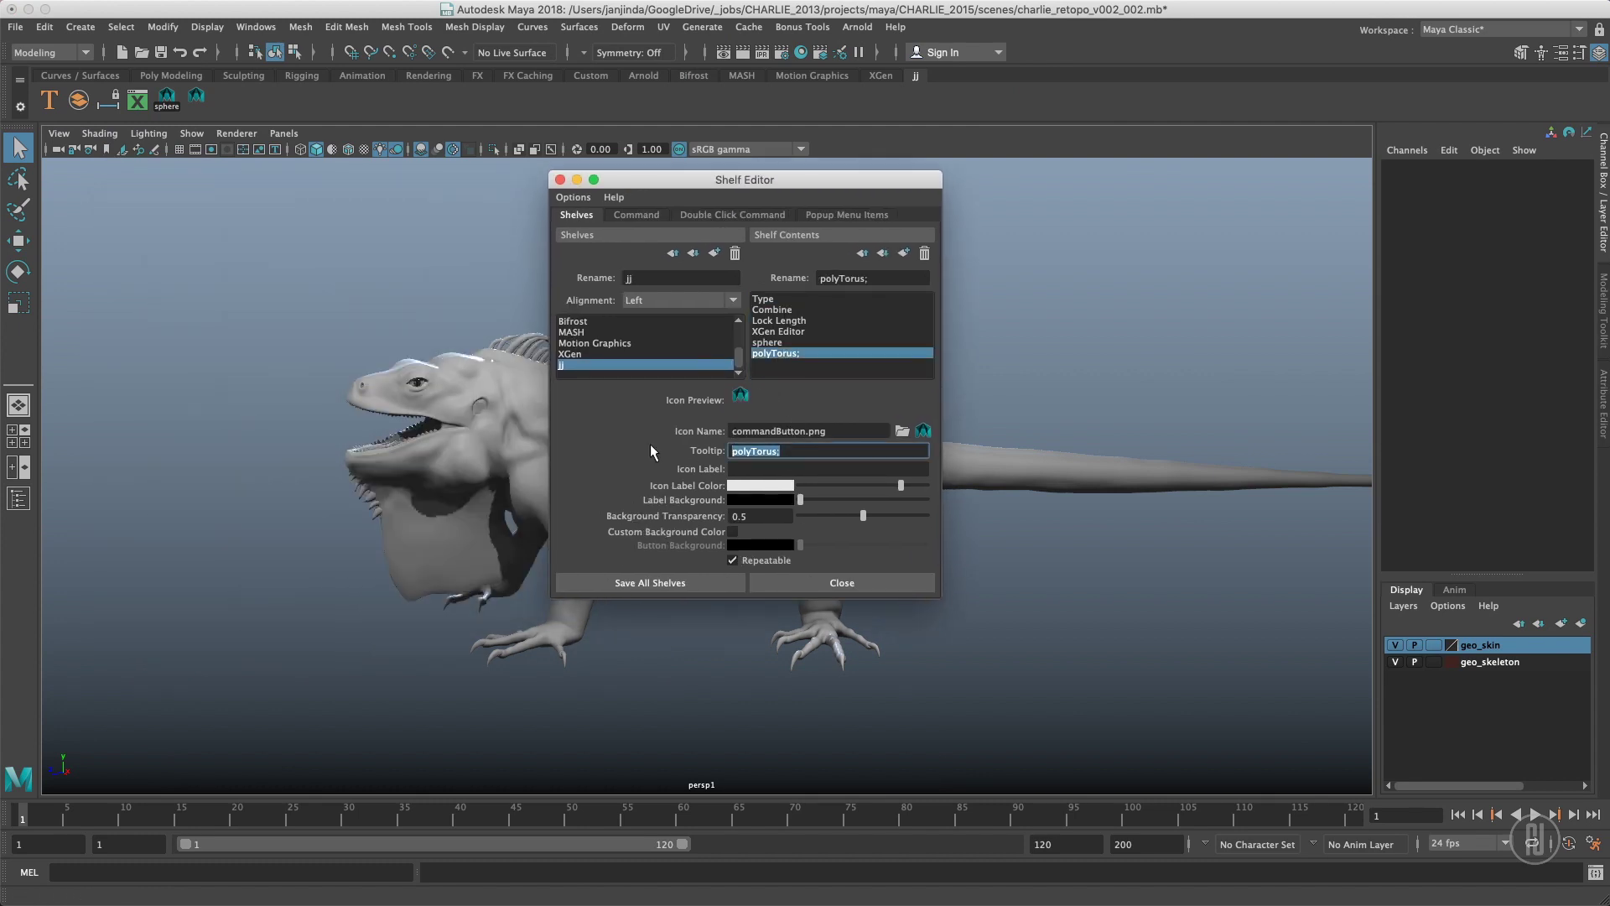
{"action": "type", "text": "torus"}
{"action": "key", "text": "Return"}
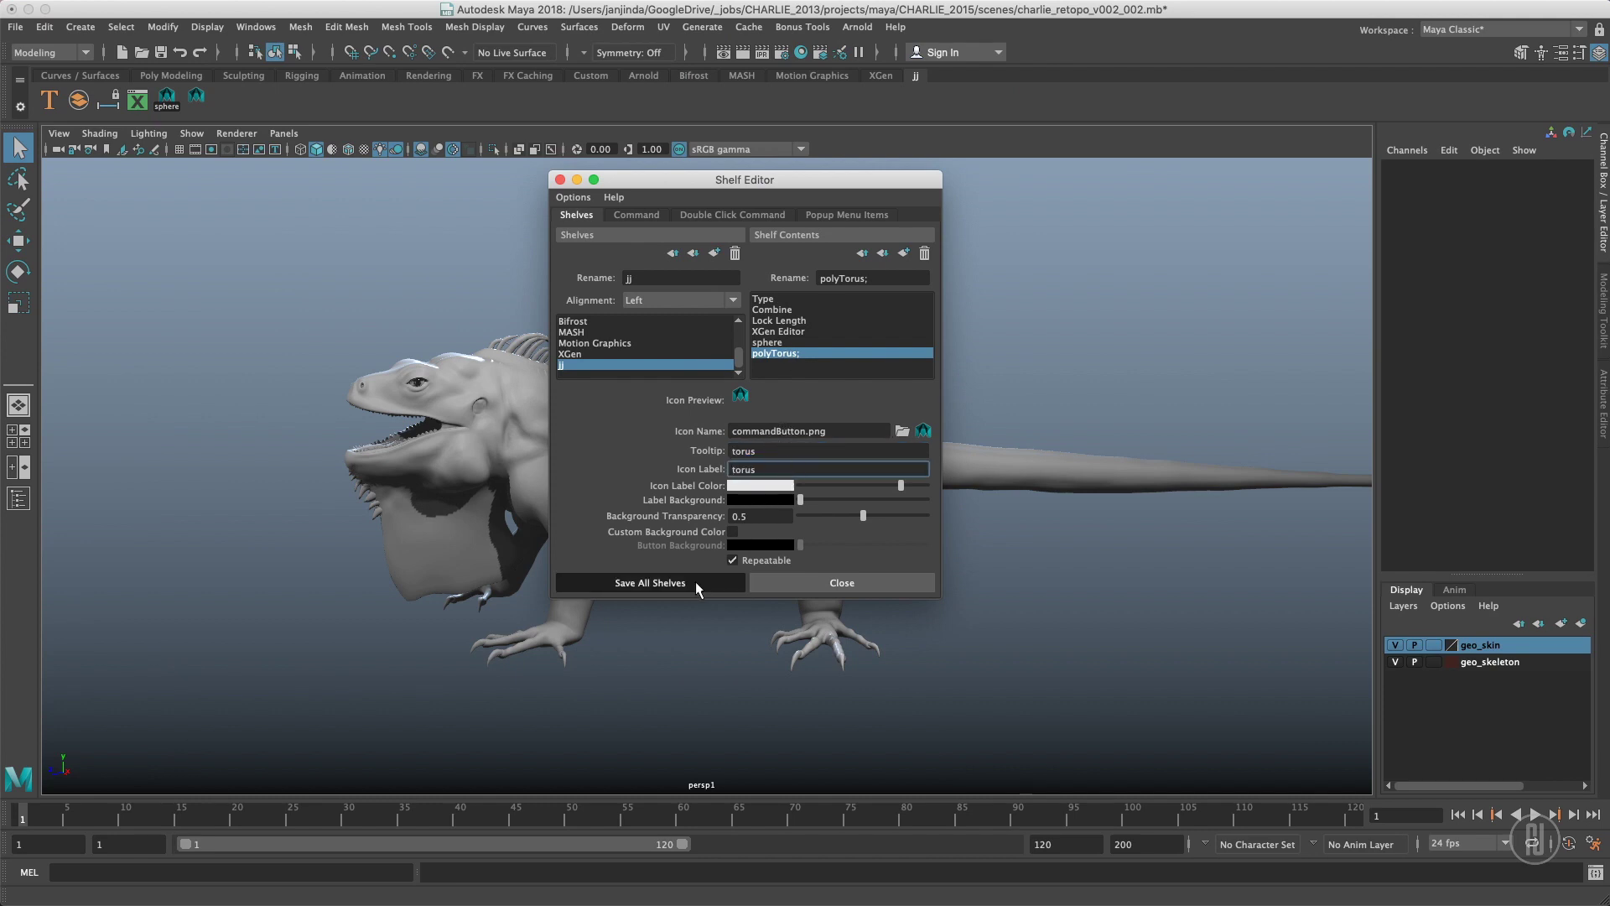
{"action": "left_click", "coordinate": [697, 581]}
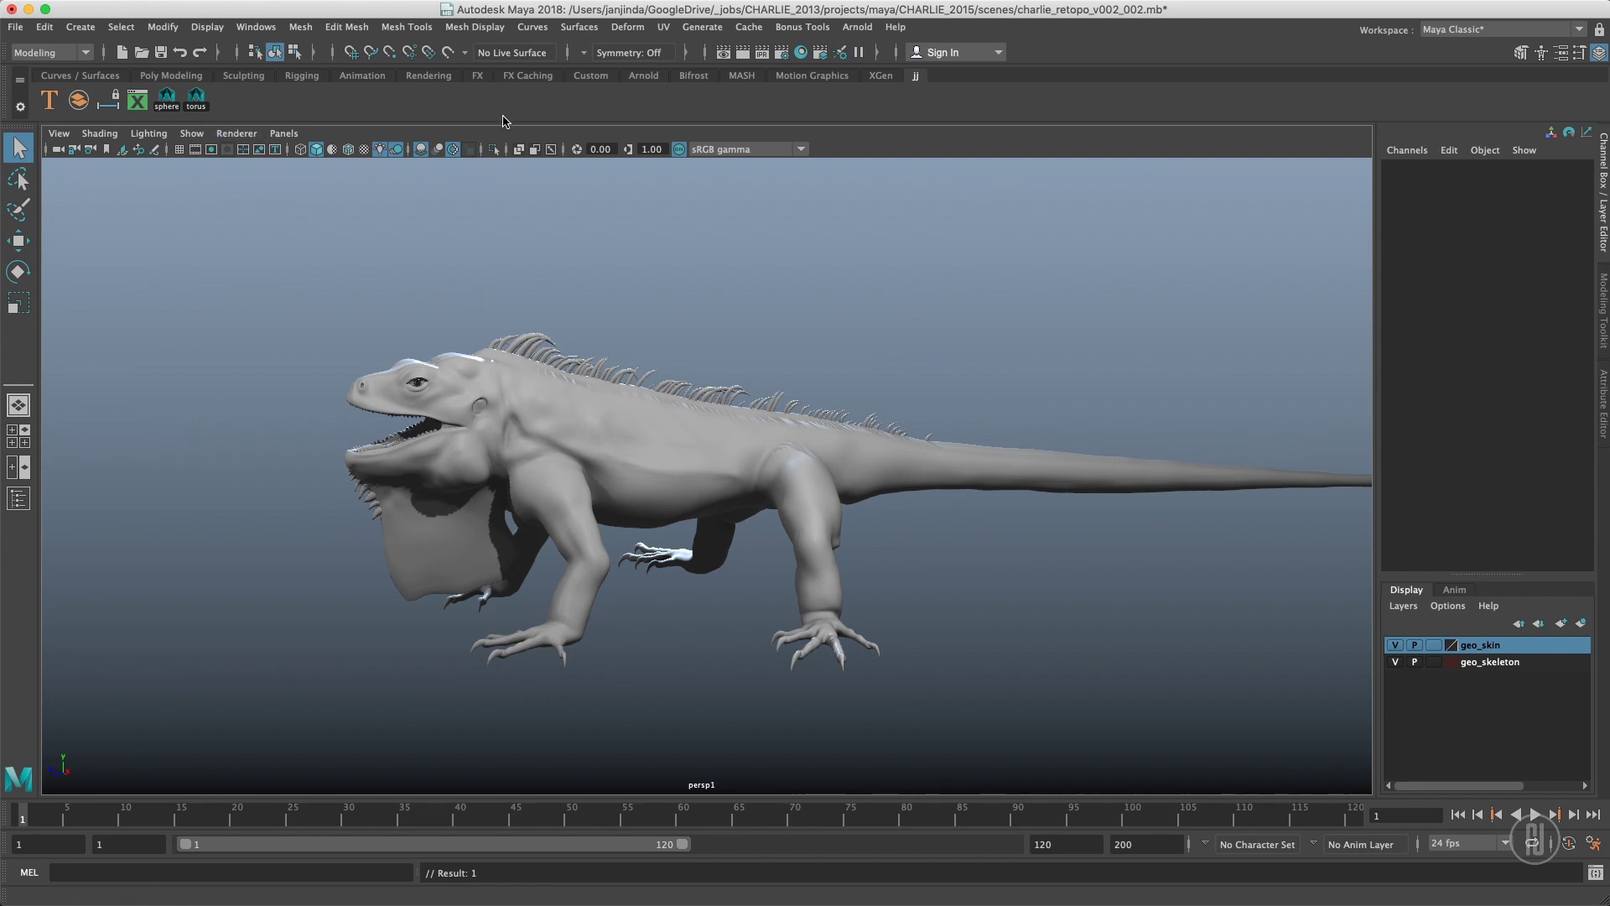
Add a separator to the jj shelf and reorder its items as Type, torus, Combine, XGen Editor, Lock Length, sphere, separator.
{"action": "left_click", "coordinate": [791, 27]}
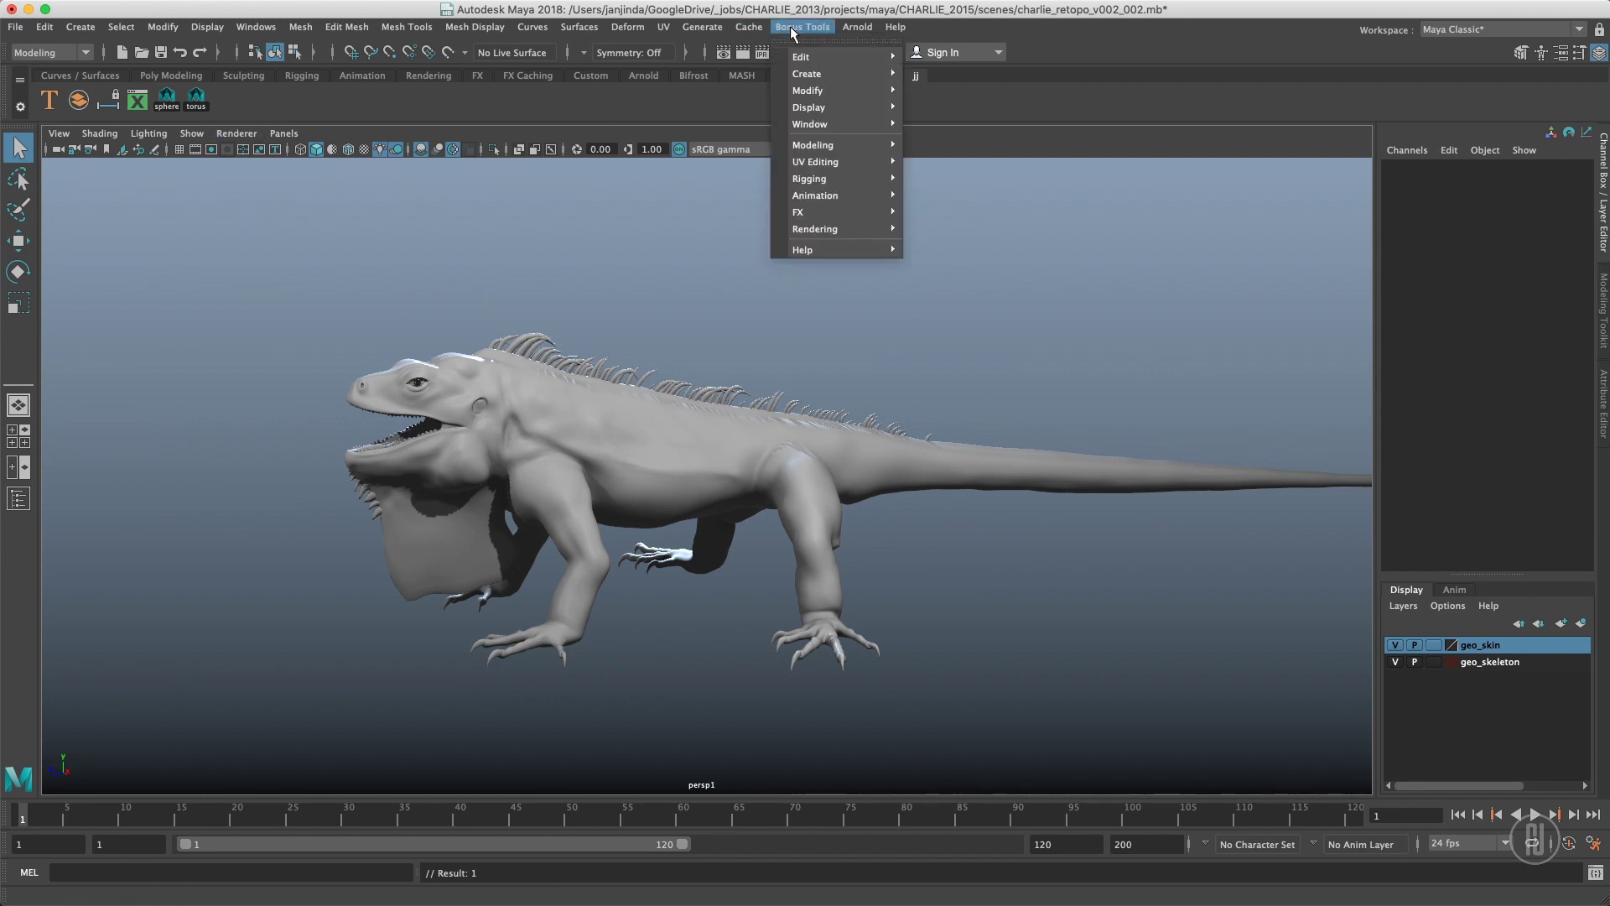
{"action": "mouse_move", "coordinate": [818, 74]}
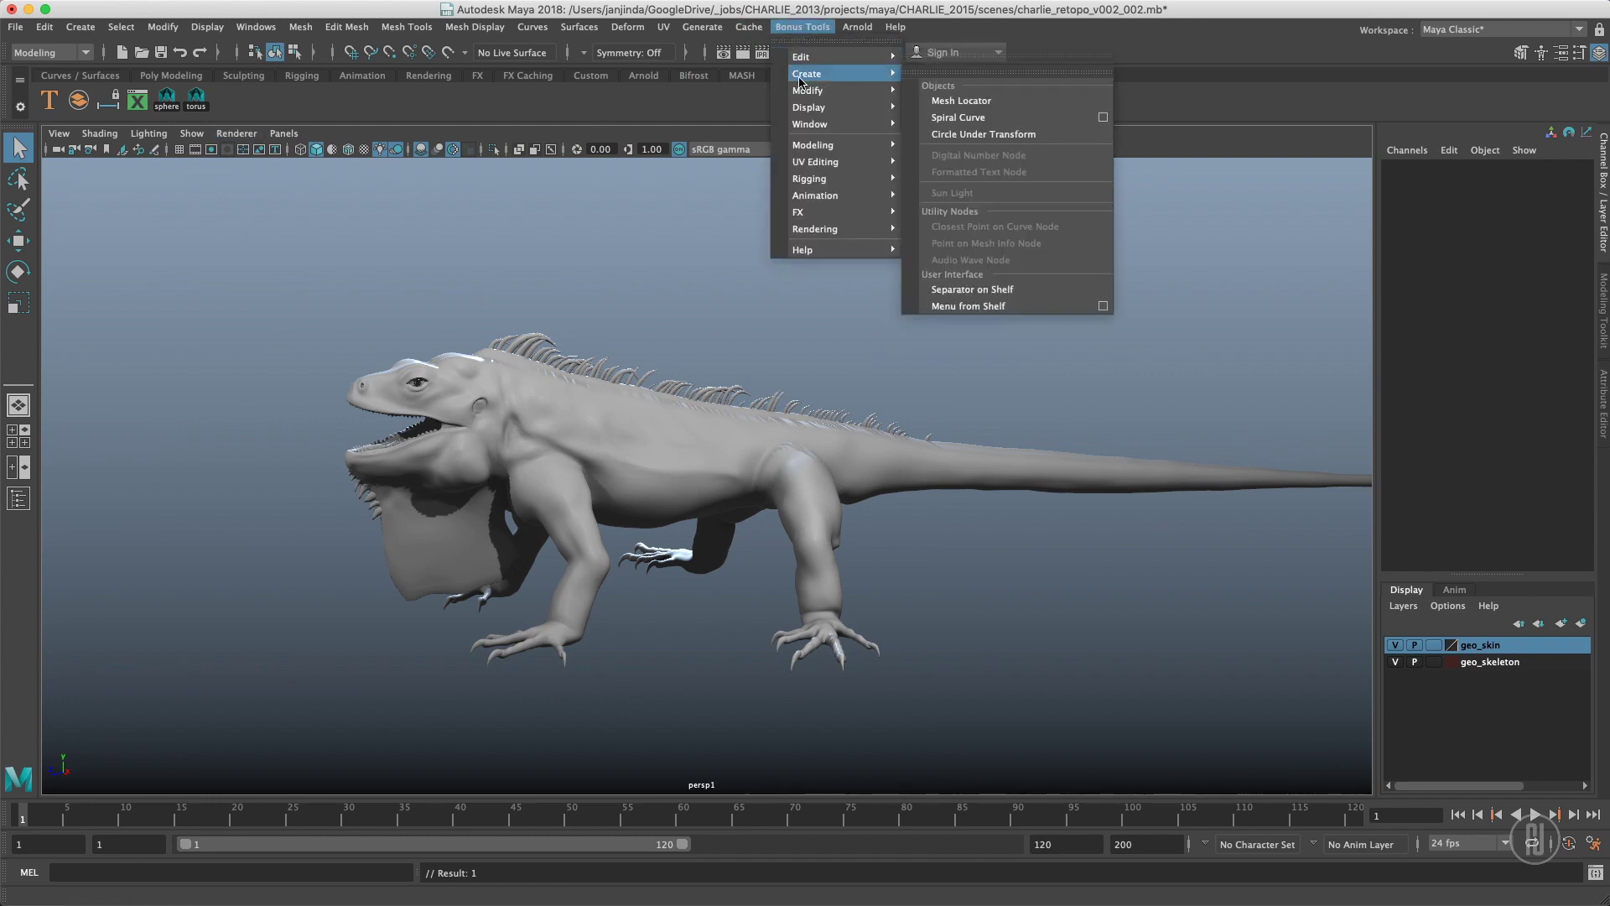
{"action": "left_click", "coordinate": [968, 291]}
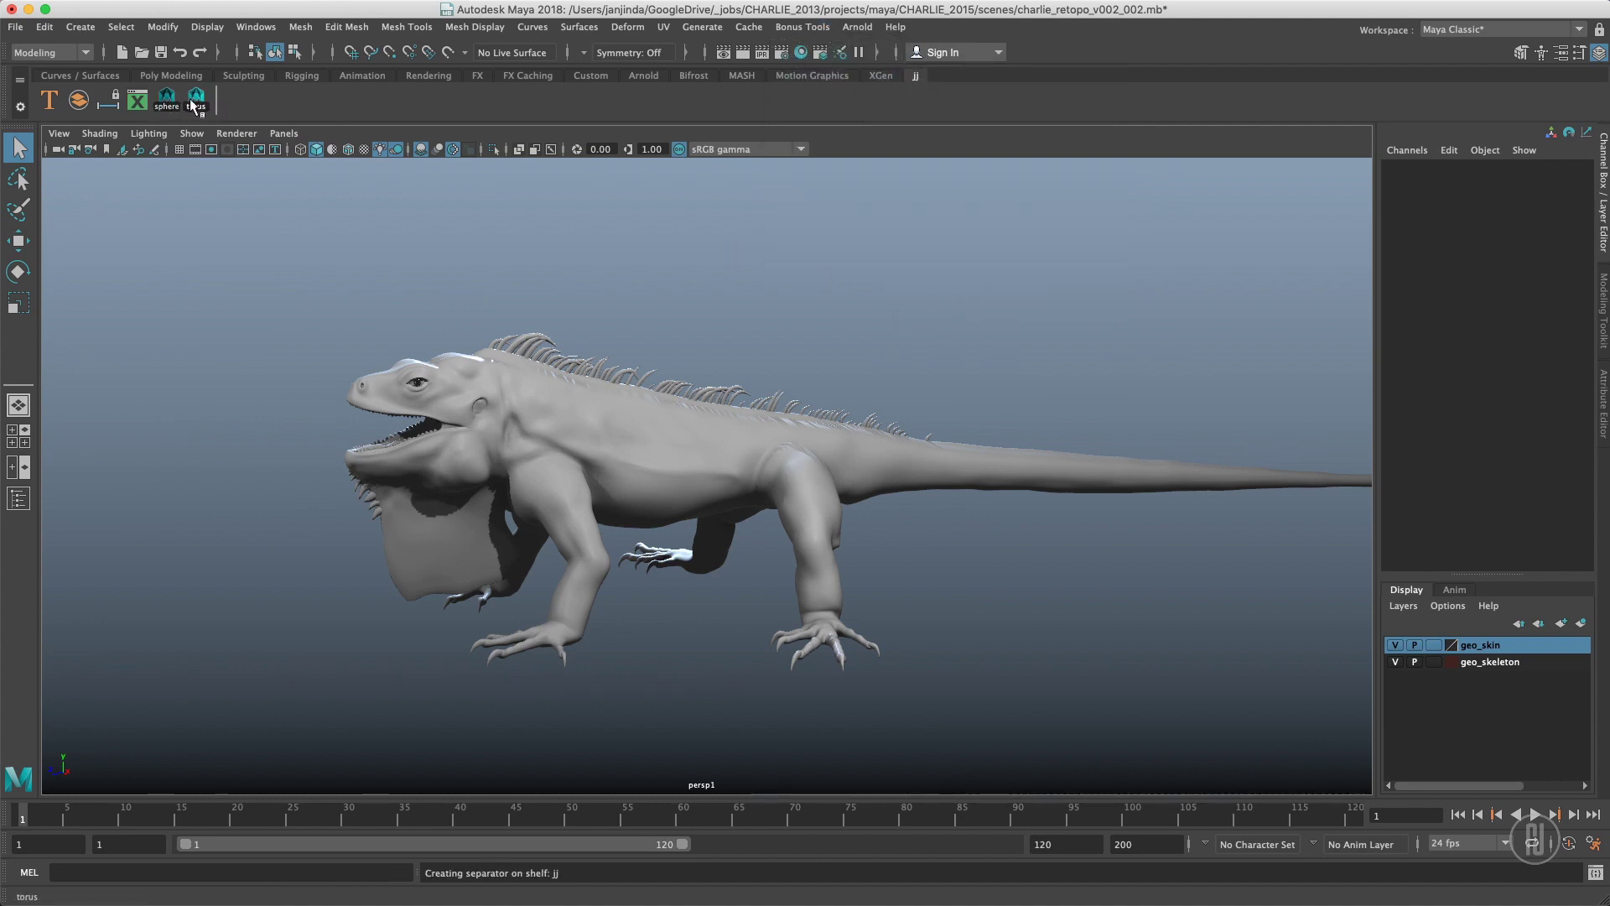
{"action": "mouse_move", "coordinate": [194, 104]}
{"action": "middle_mouse_down"}
{"action": "mouse_move", "coordinate": [63, 101]}
{"action": "mouse_move", "coordinate": [165, 102]}
{"action": "middle_mouse_up"}
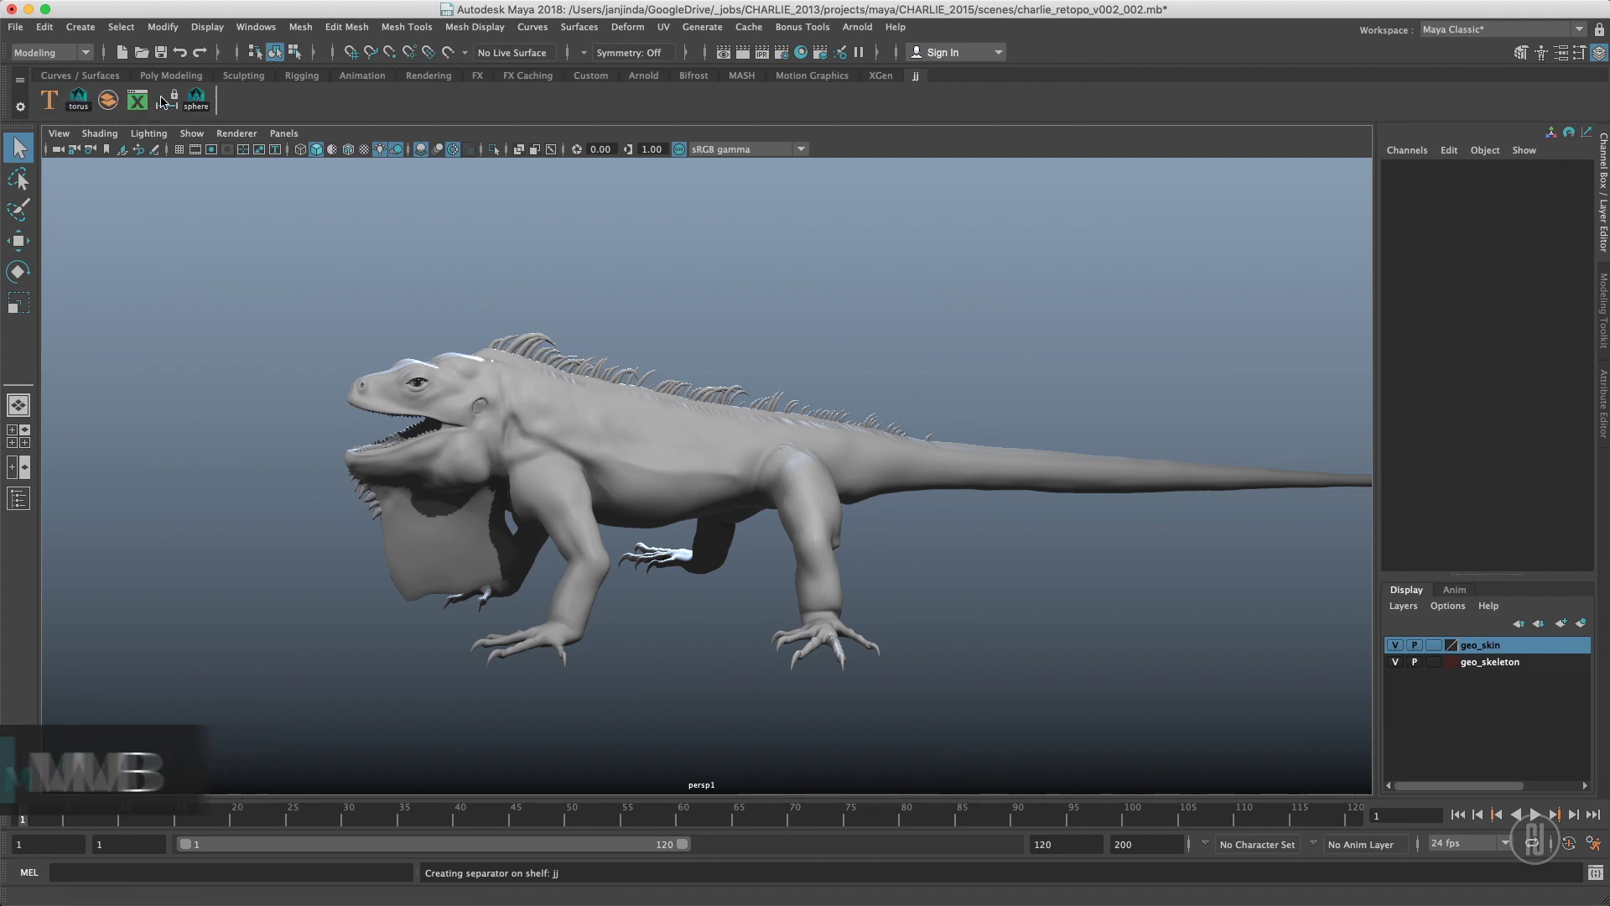
Move the jj shelf's separator between Type and torus in the Shelf Editor, and close the editor.
{"action": "left_click", "coordinate": [19, 108]}
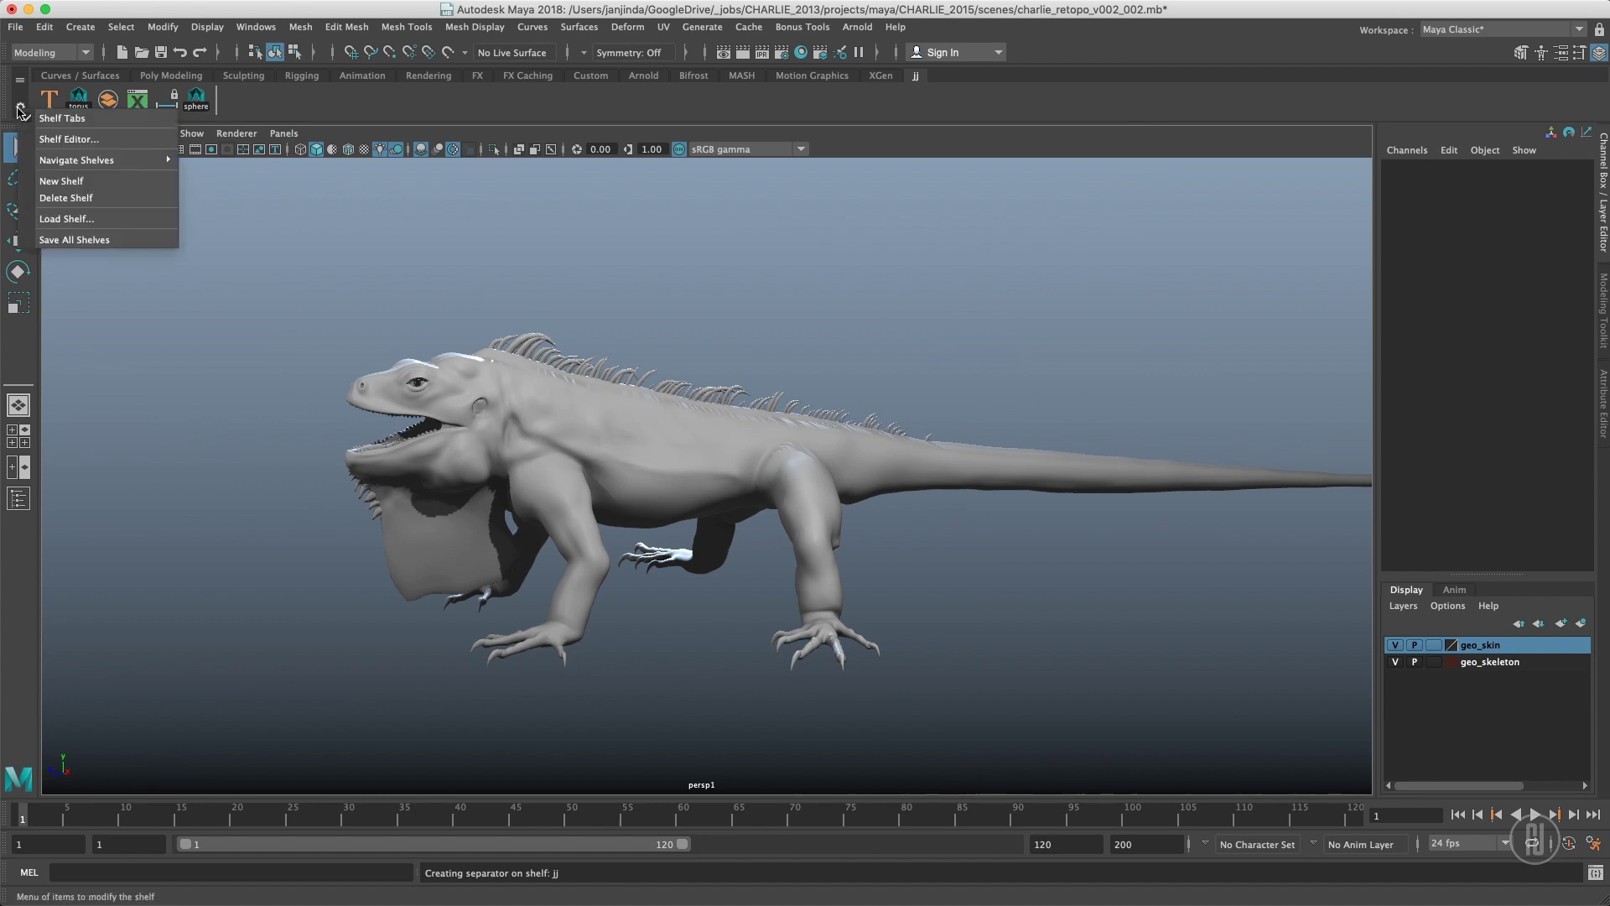
{"action": "left_click", "coordinate": [61, 139]}
{"action": "left_click", "coordinate": [785, 366]}
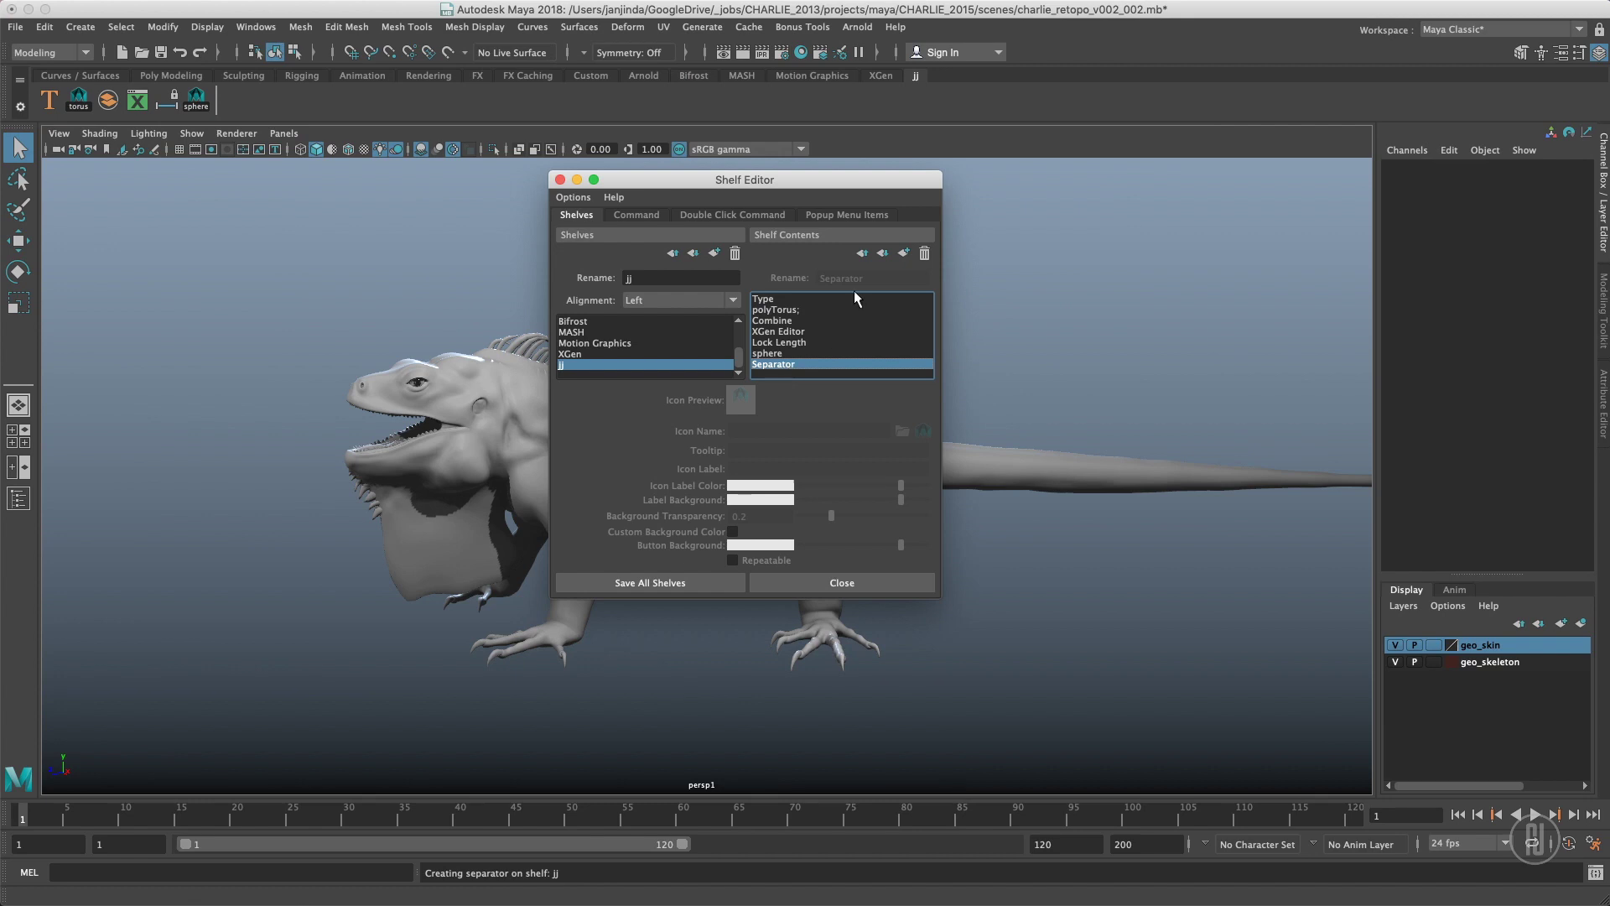
{"action": "left_click", "coordinate": [863, 253]}
{"action": "left_click", "coordinate": [863, 253]}
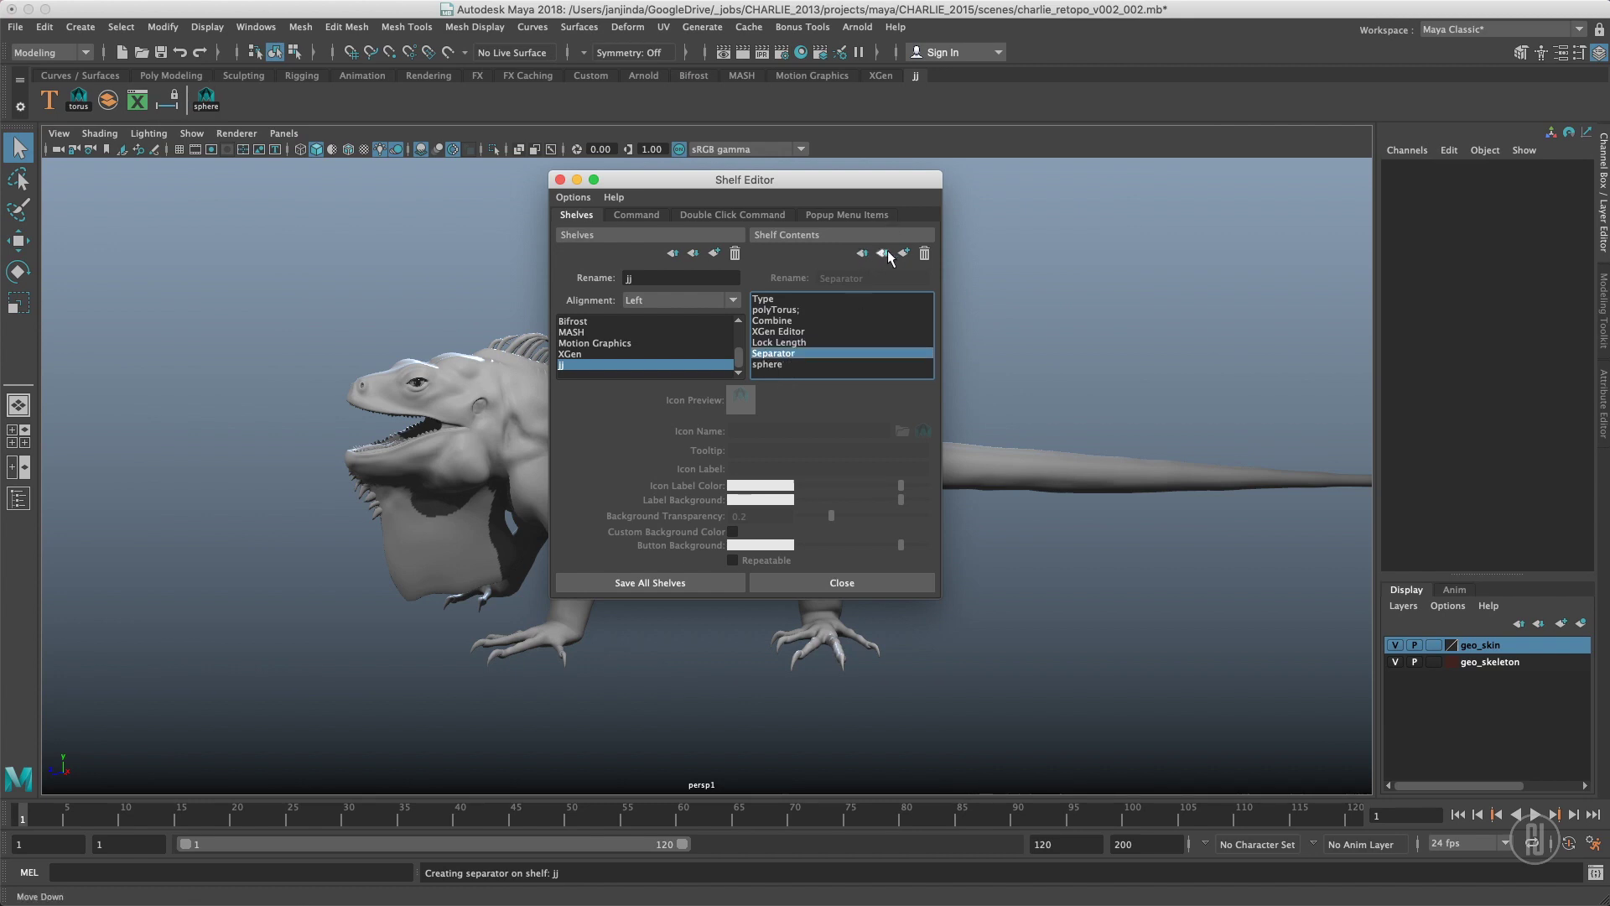
{"action": "left_click", "coordinate": [863, 253]}
{"action": "left_click", "coordinate": [862, 254]}
{"action": "left_click", "coordinate": [878, 253]}
{"action": "left_click", "coordinate": [877, 254]}
{"action": "left_click", "coordinate": [864, 254]}
{"action": "left_click", "coordinate": [864, 254]}
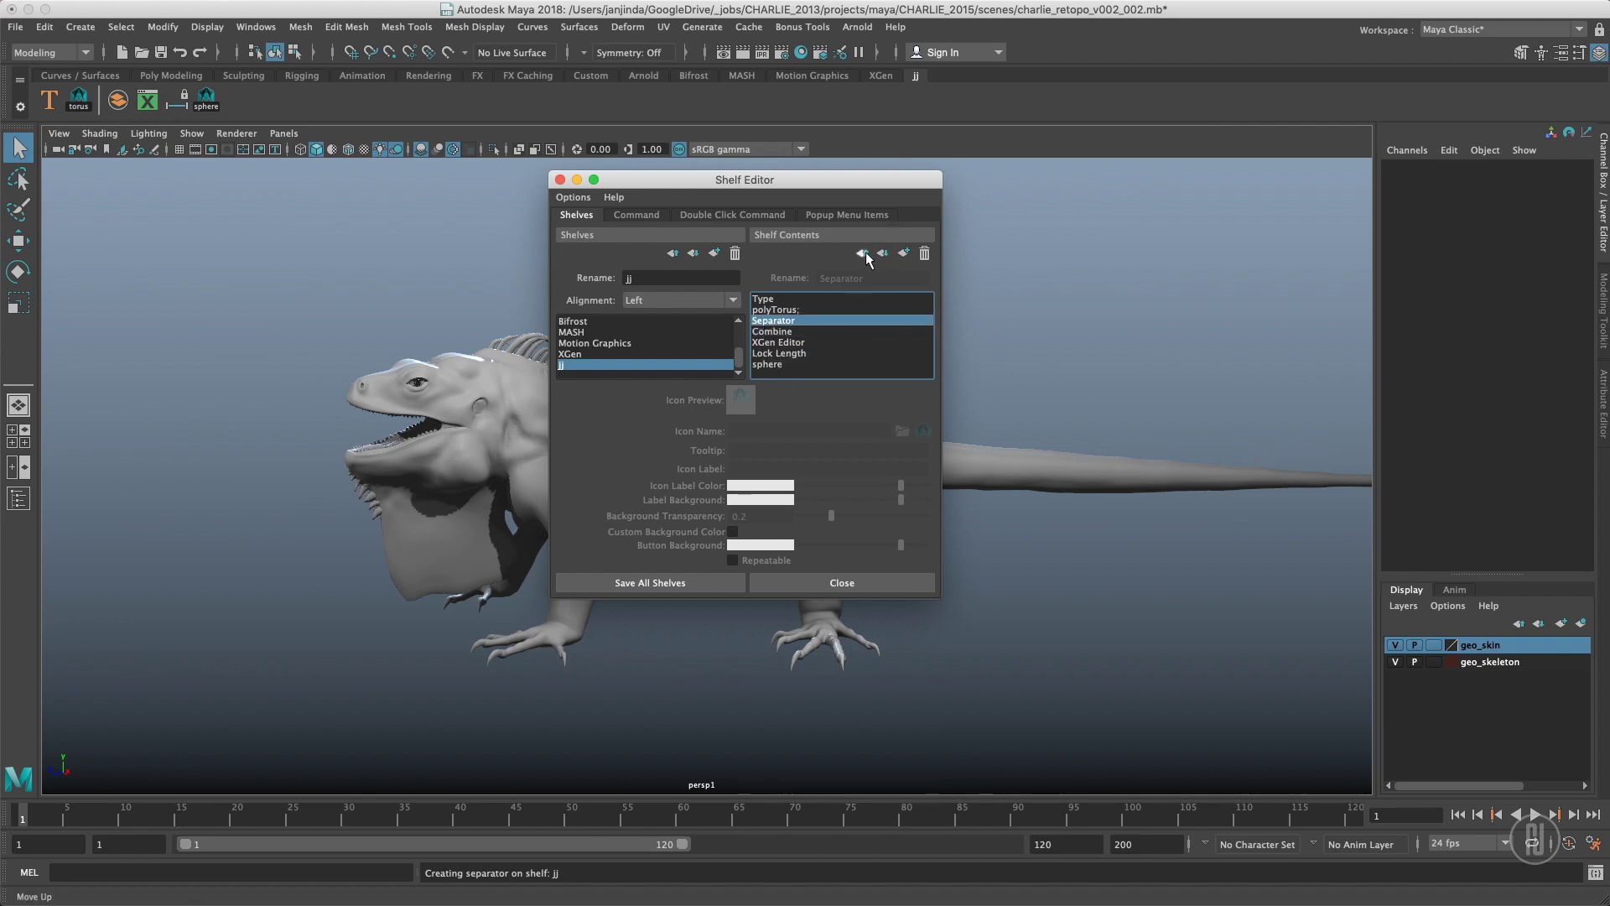
{"action": "left_click", "coordinate": [881, 254]}
{"action": "left_click", "coordinate": [864, 253]}
{"action": "left_click", "coordinate": [864, 253]}
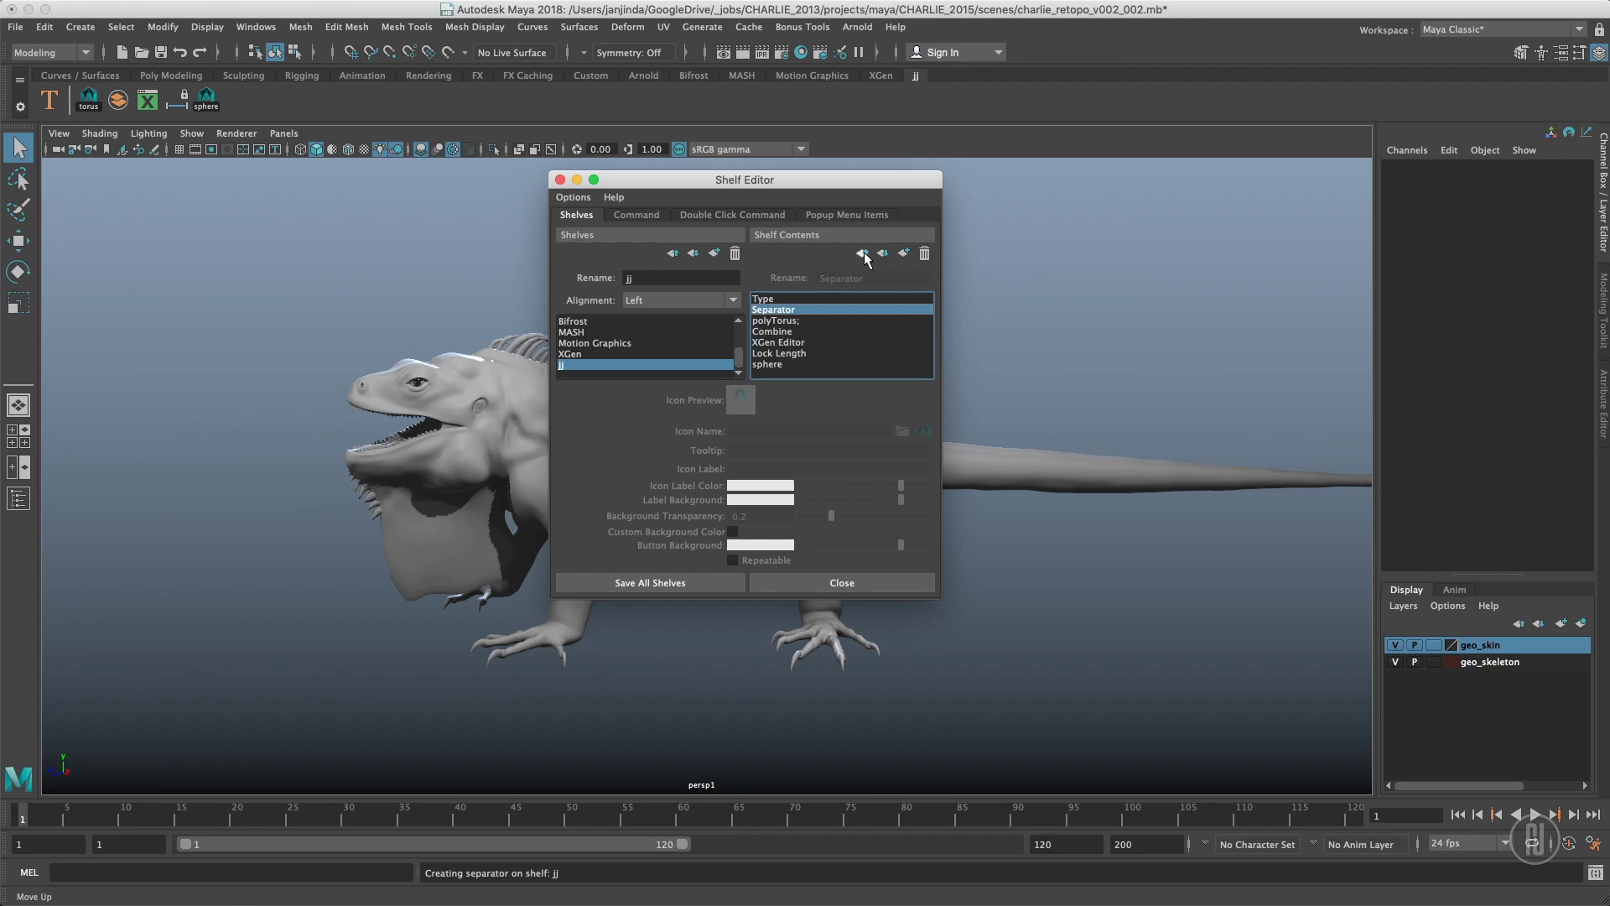
{"action": "left_click", "coordinate": [559, 179]}
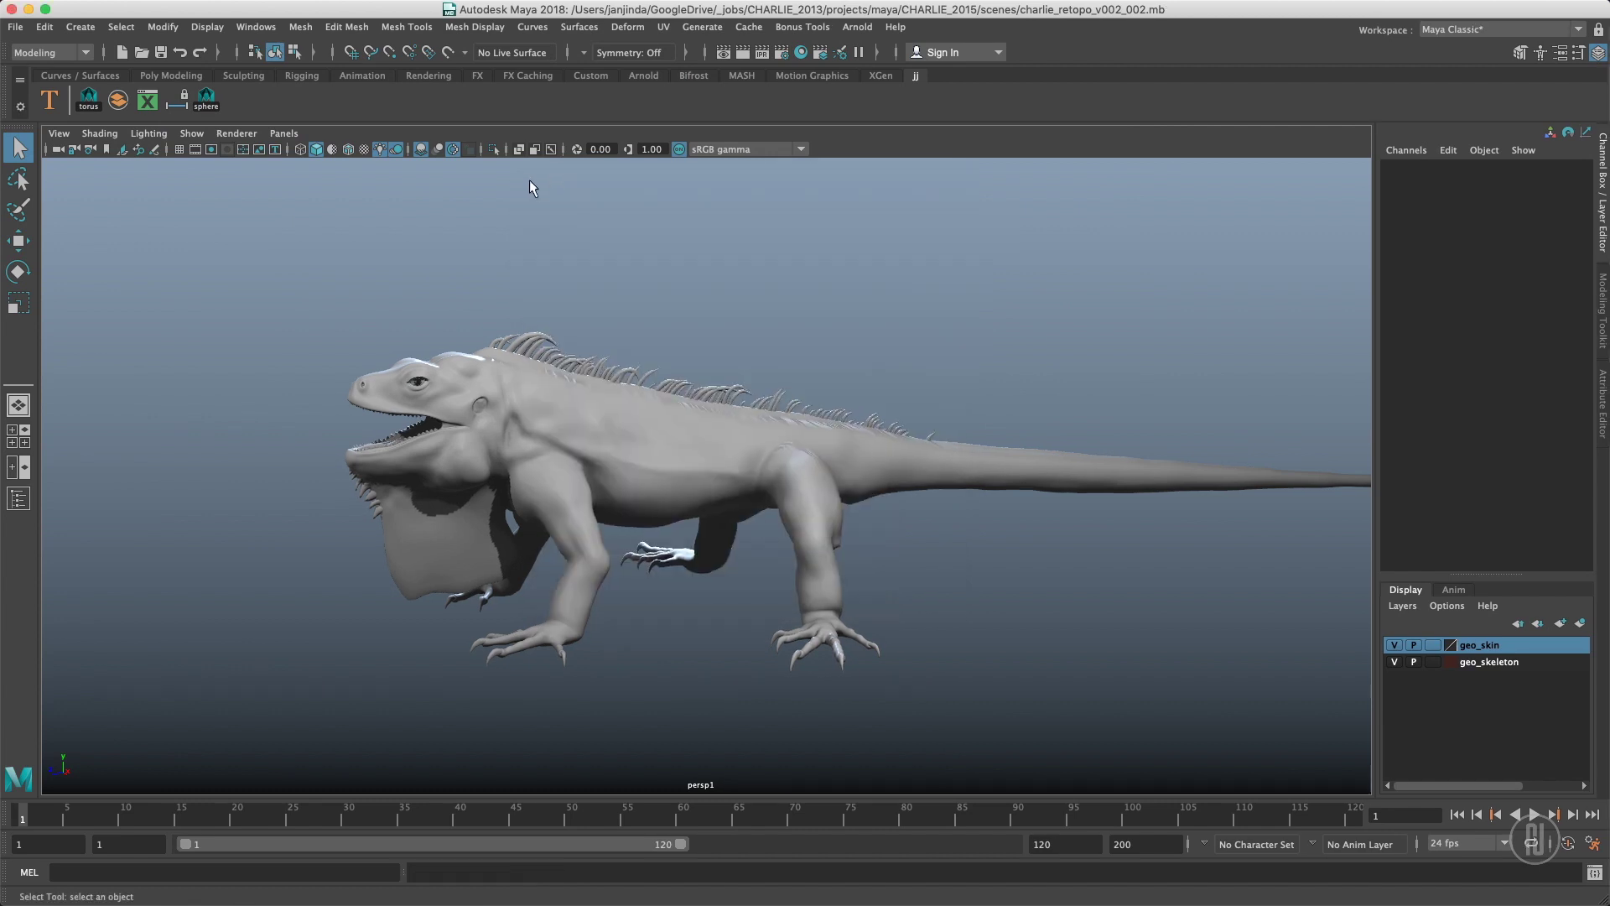
Open the UV Editor, turn on its custom shelf, and copy the Combine item from the jj shelf onto it.
{"action": "left_click", "coordinate": [664, 29]}
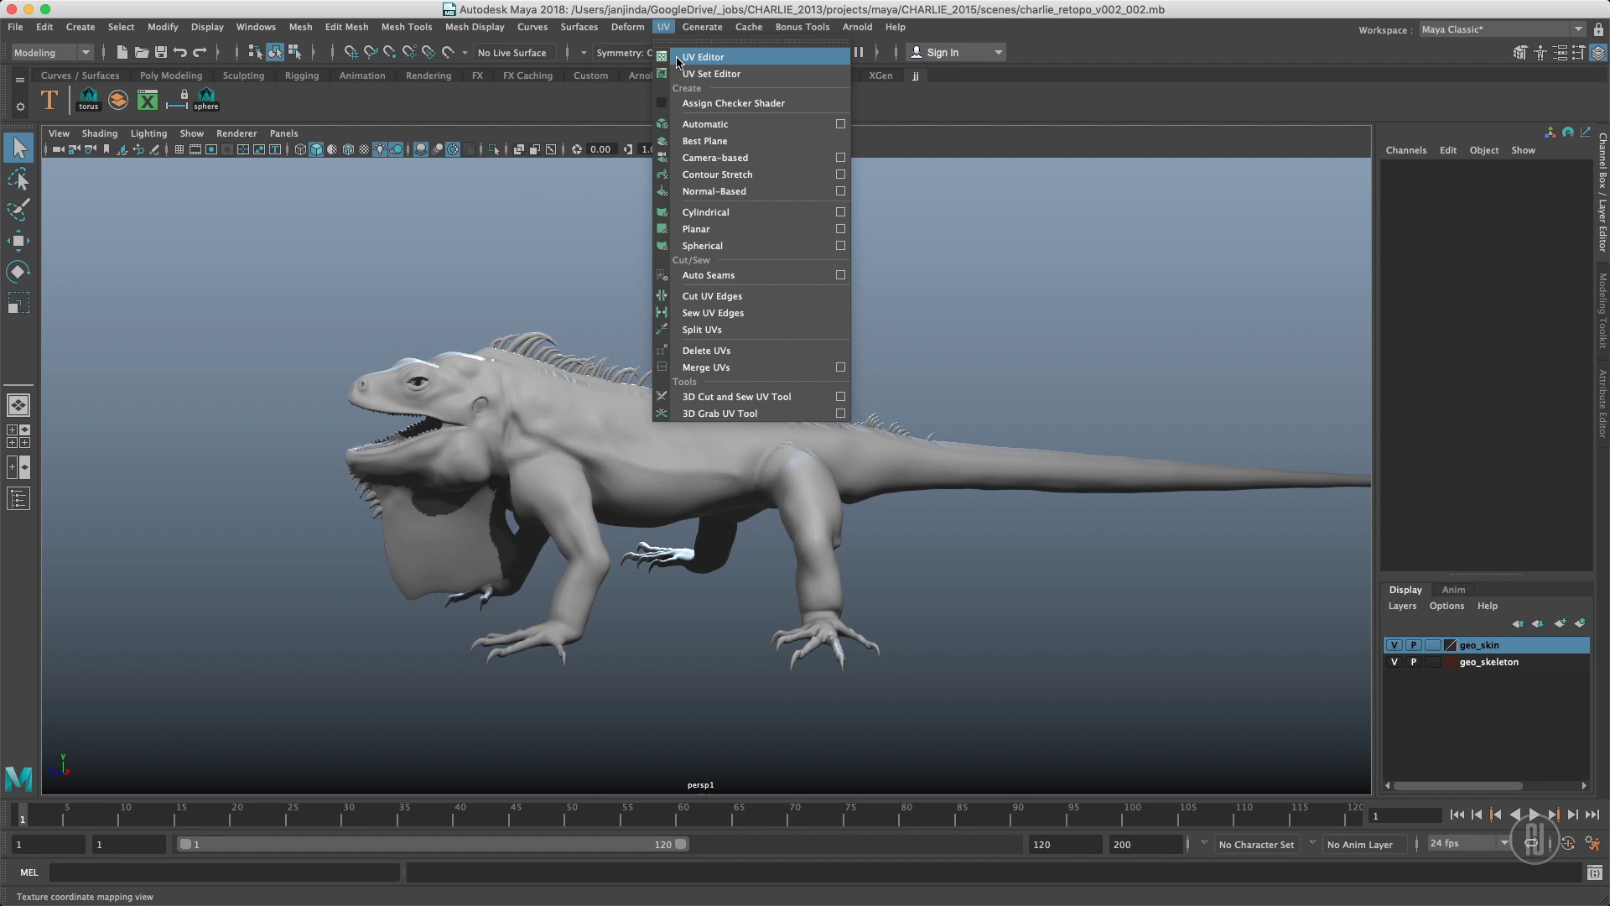
{"action": "left_click", "coordinate": [702, 58]}
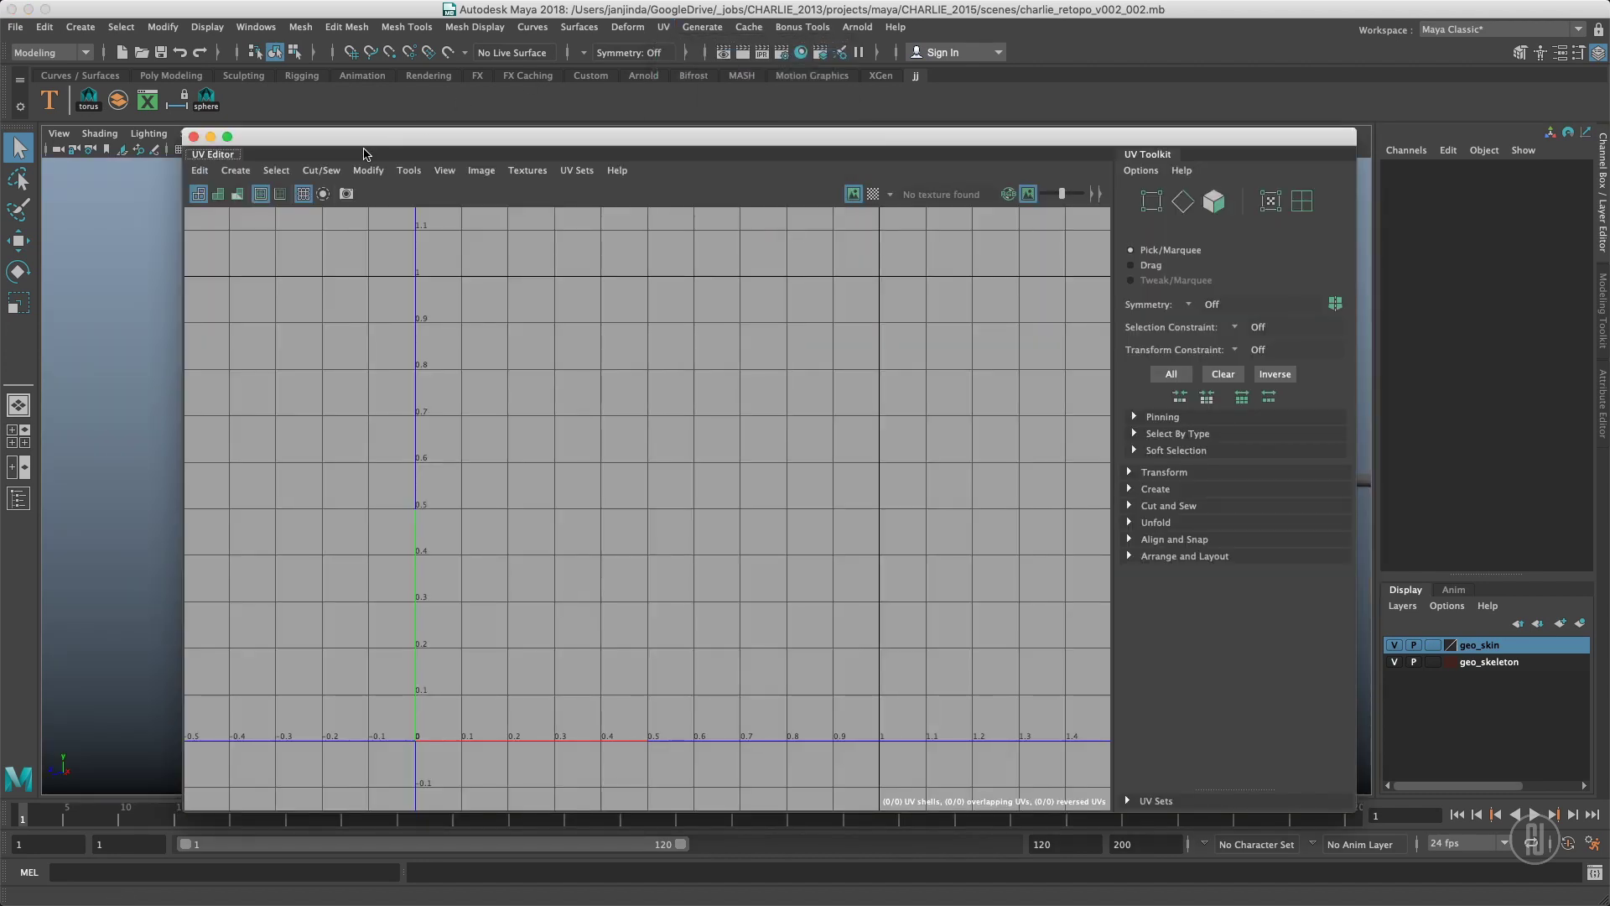
{"action": "left_click", "coordinate": [448, 172]}
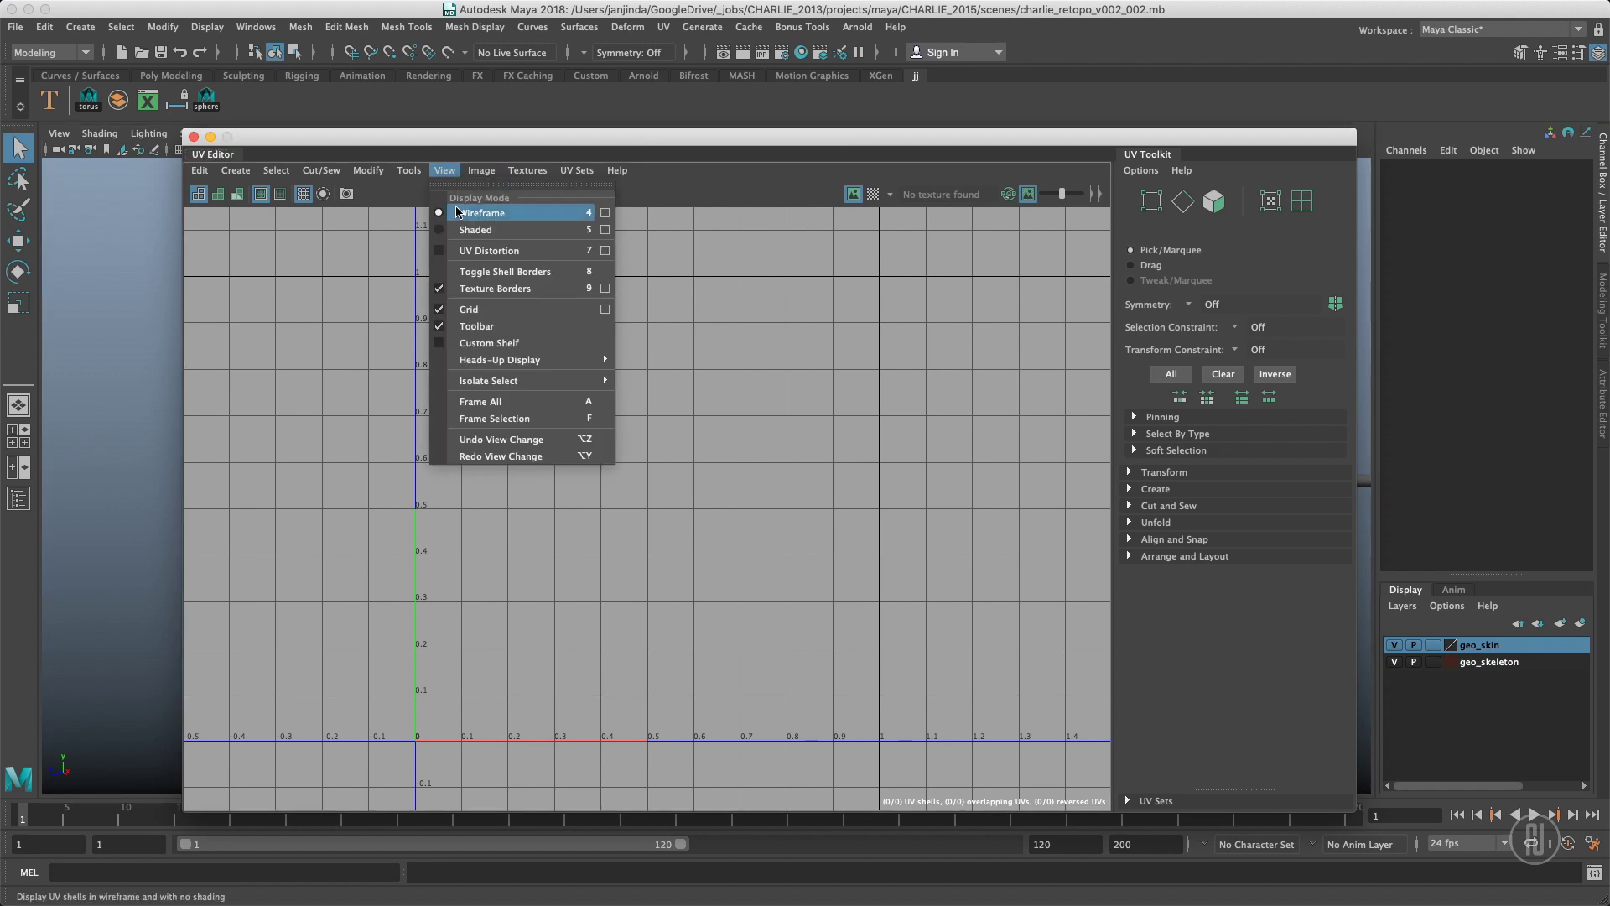
{"action": "left_click", "coordinate": [507, 345]}
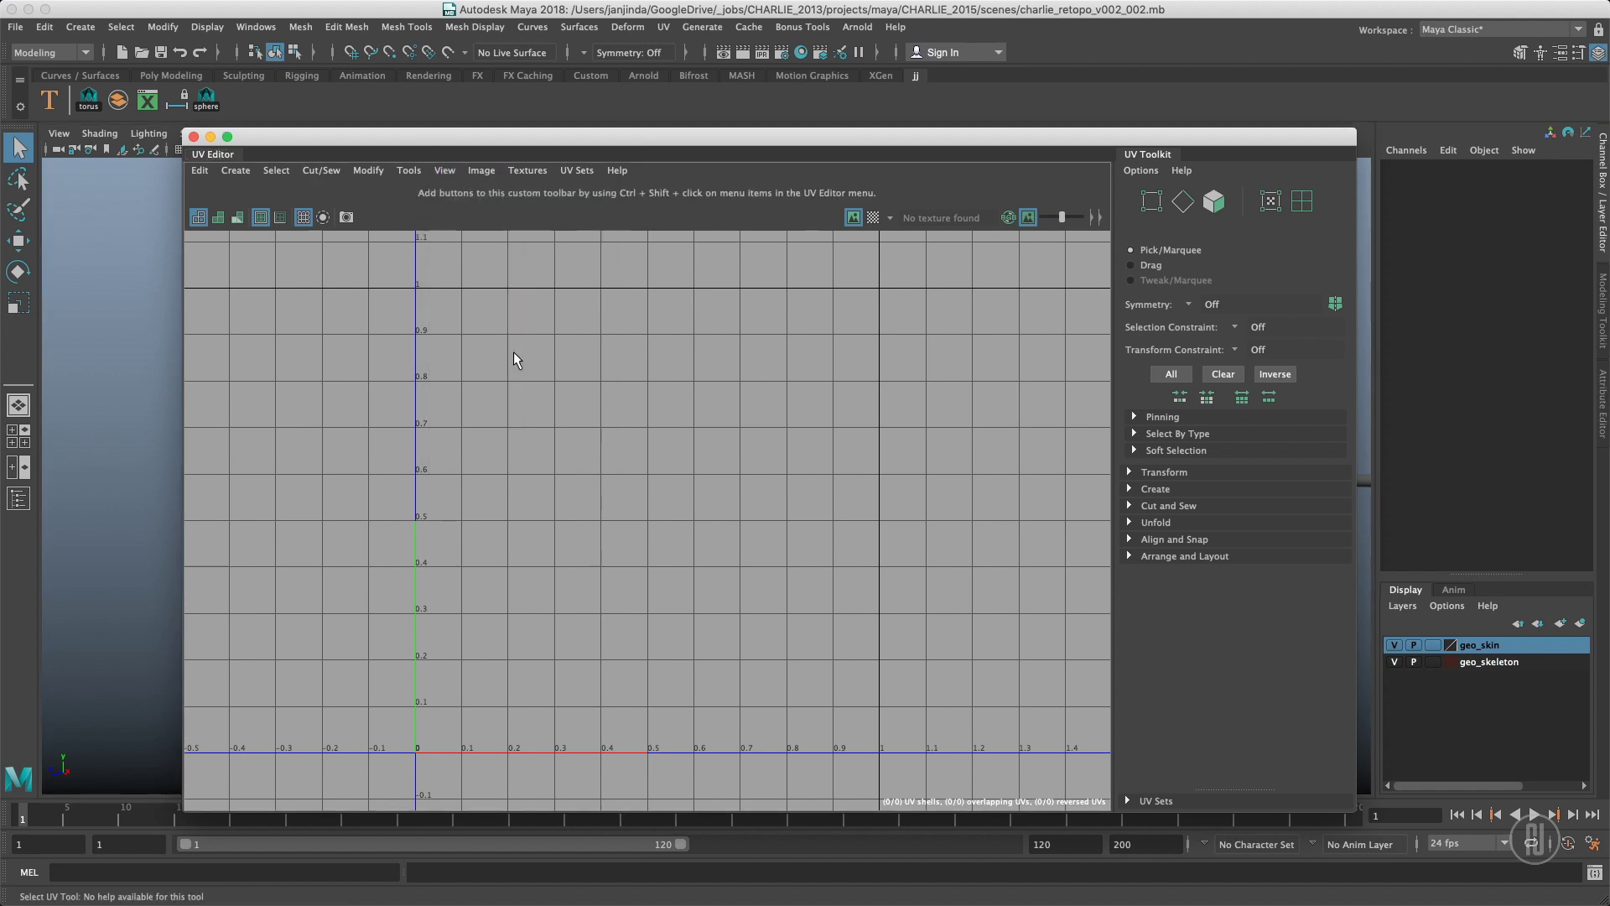
{"action": "middle_click", "coordinate": [562, 252]}
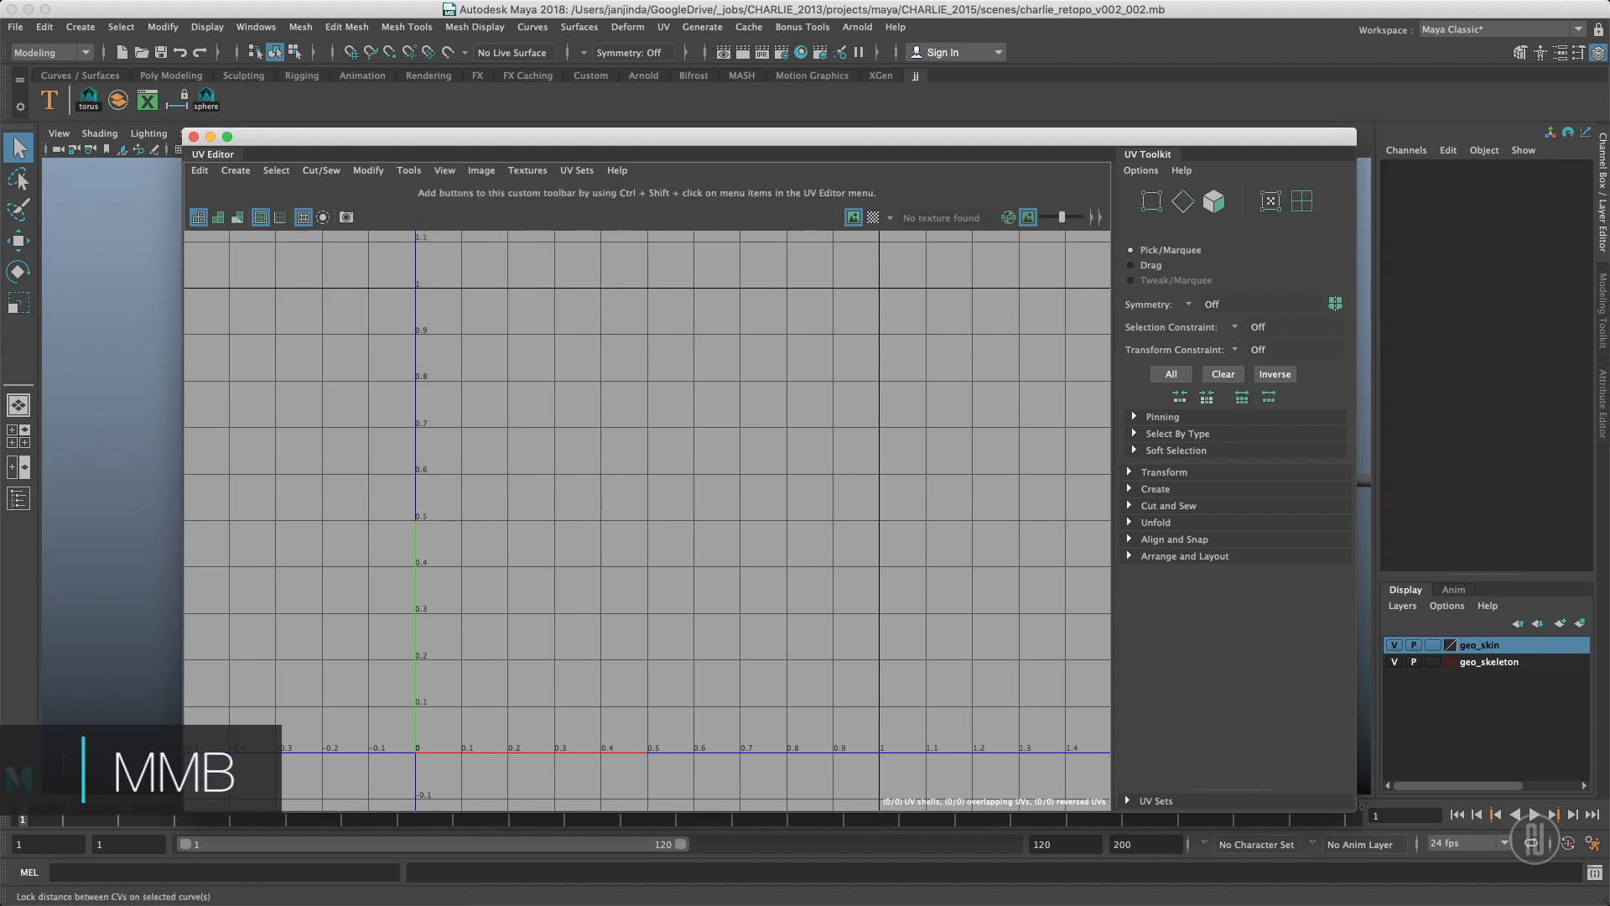
{"action": "middle_click_drag", "start_coordinate": [562, 252], "coordinate": [232, 189]}
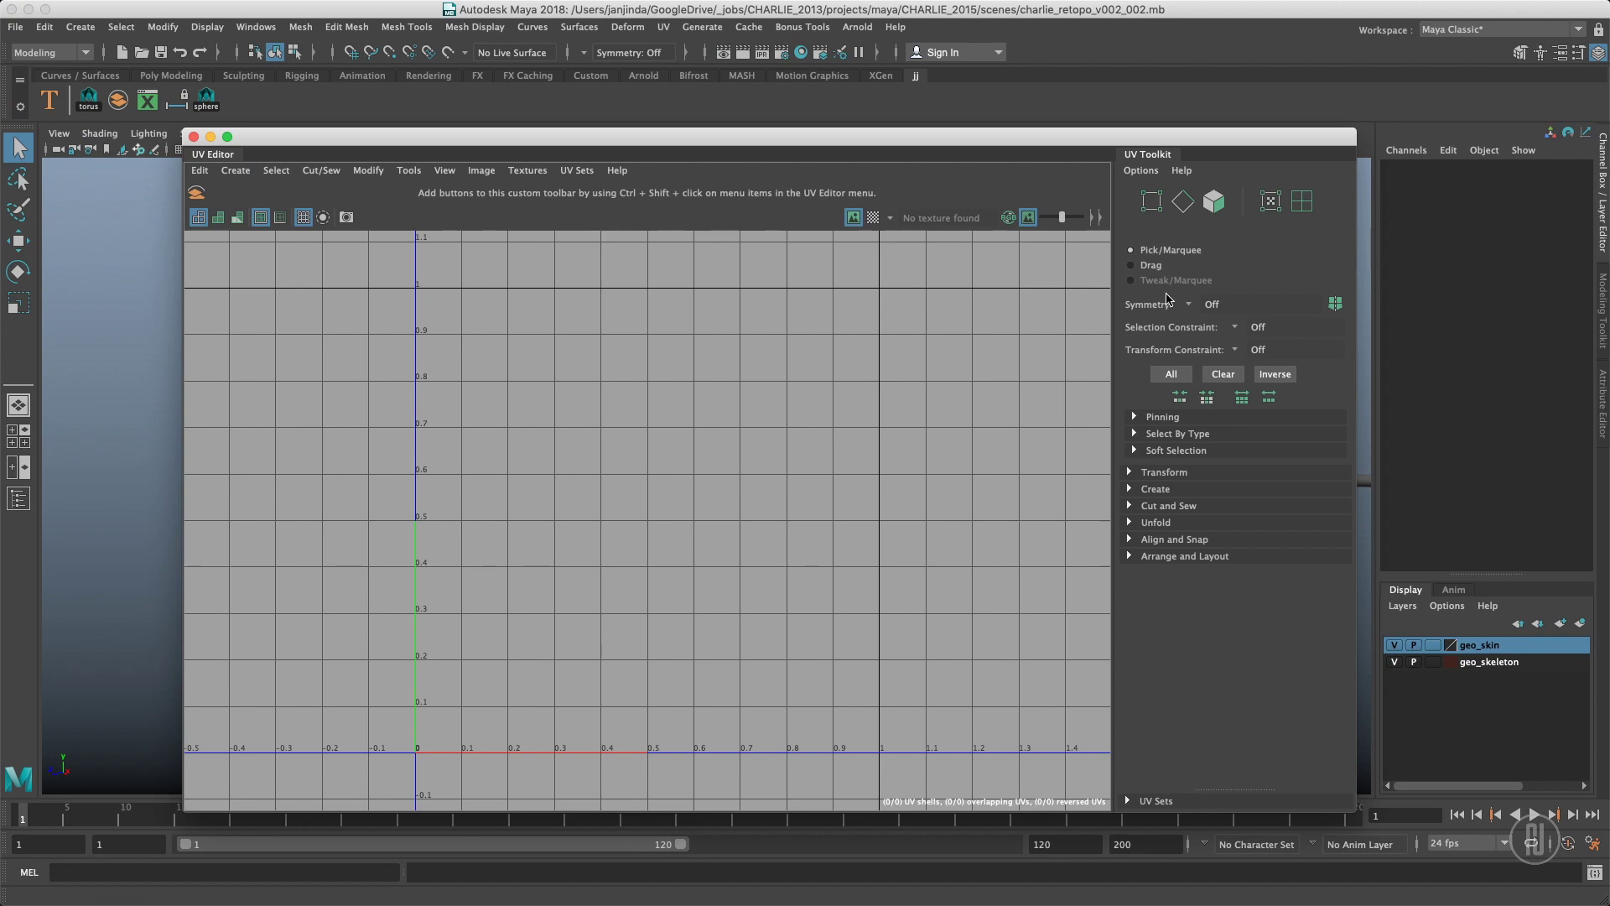
Add the Cut command to the UV Editor's custom shelf and close the UV Editor.
{"action": "left_click", "coordinate": [321, 170]}
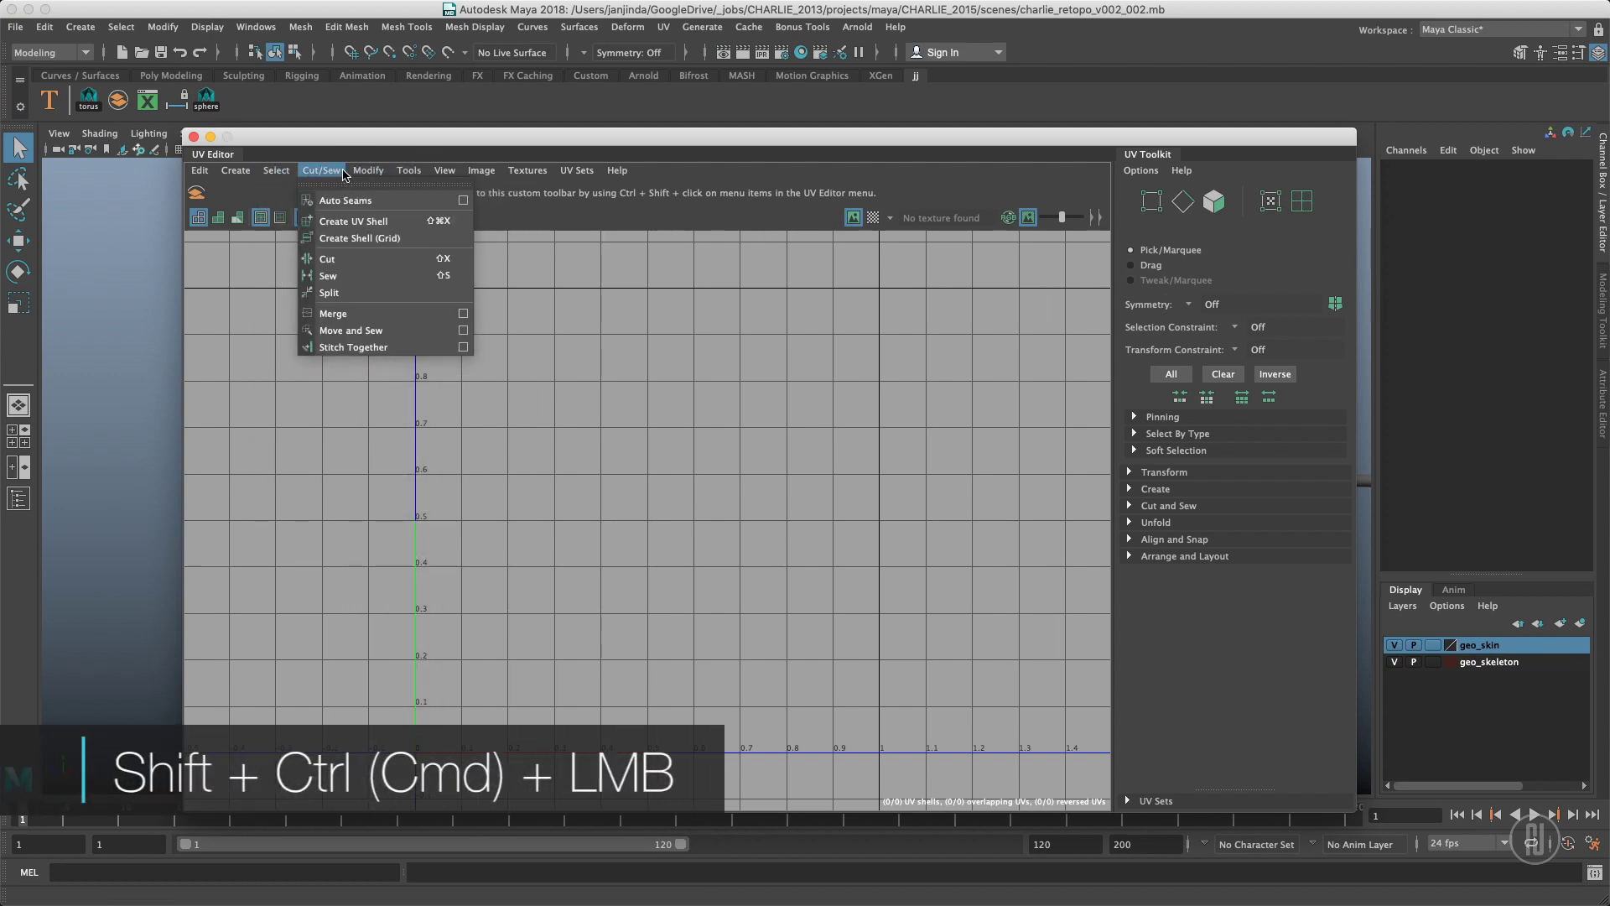
{"action": "left_click", "coordinate": [353, 259], "text": "shift+super"}
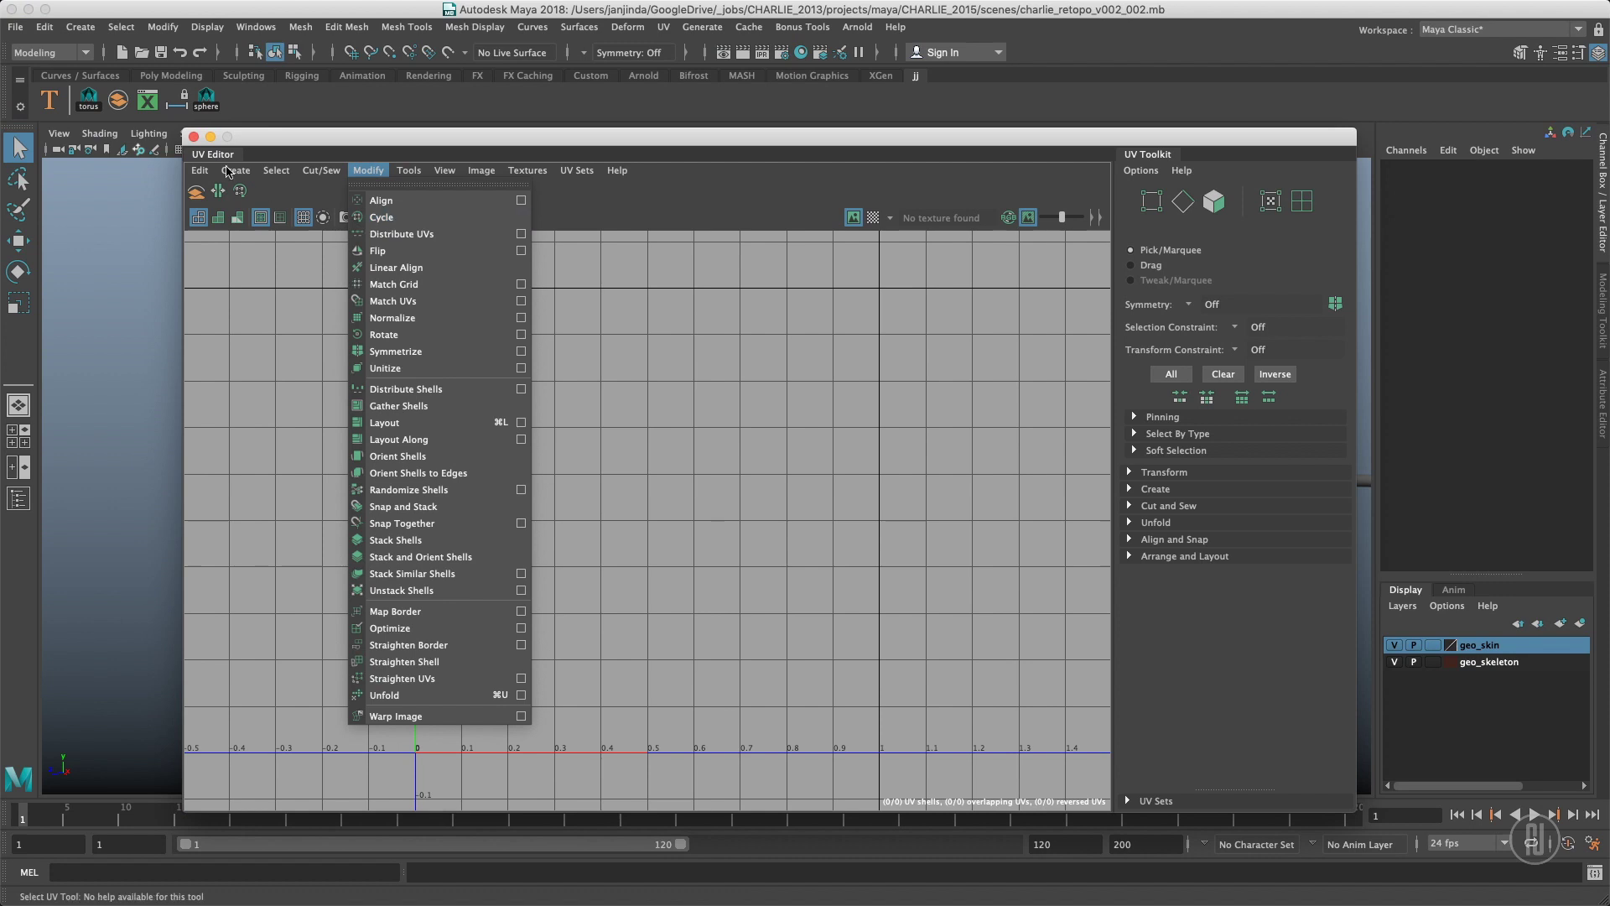
{"action": "left_click", "coordinate": [194, 137]}
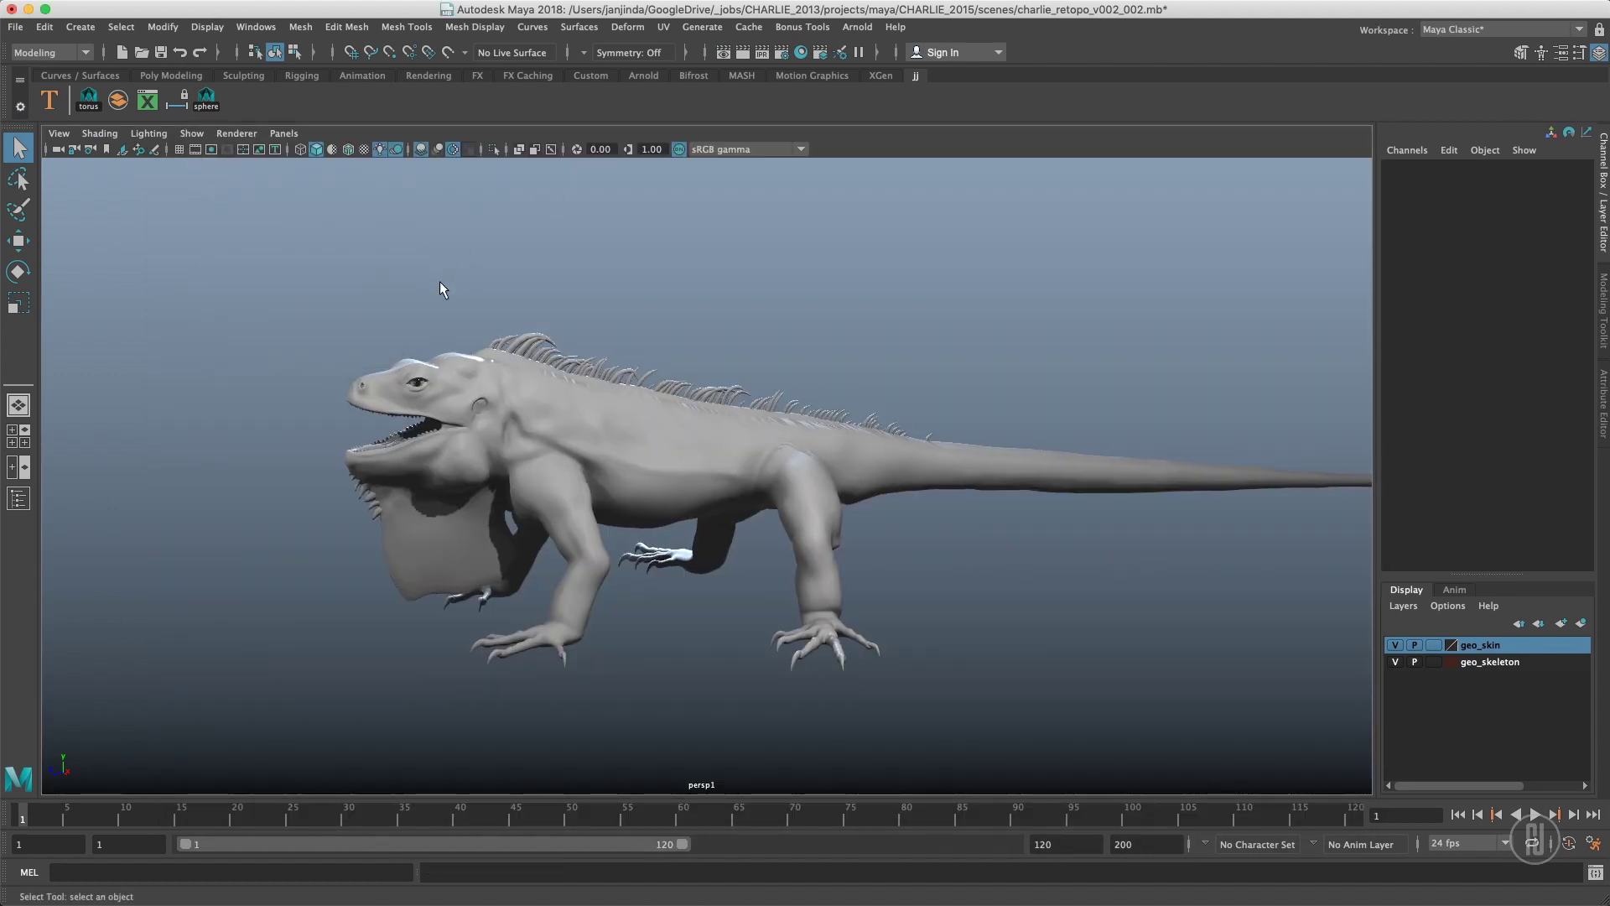
Apply Smooth to the spikes along the iguana's back.
{"action": "mouse_move", "coordinate": [495, 267]}
{"action": "left_mouse_down", "text": "alt"}
{"action": "mouse_move", "coordinate": [532, 252]}
{"action": "mouse_move", "coordinate": [514, 267]}
{"action": "left_mouse_up", "text": "alt"}
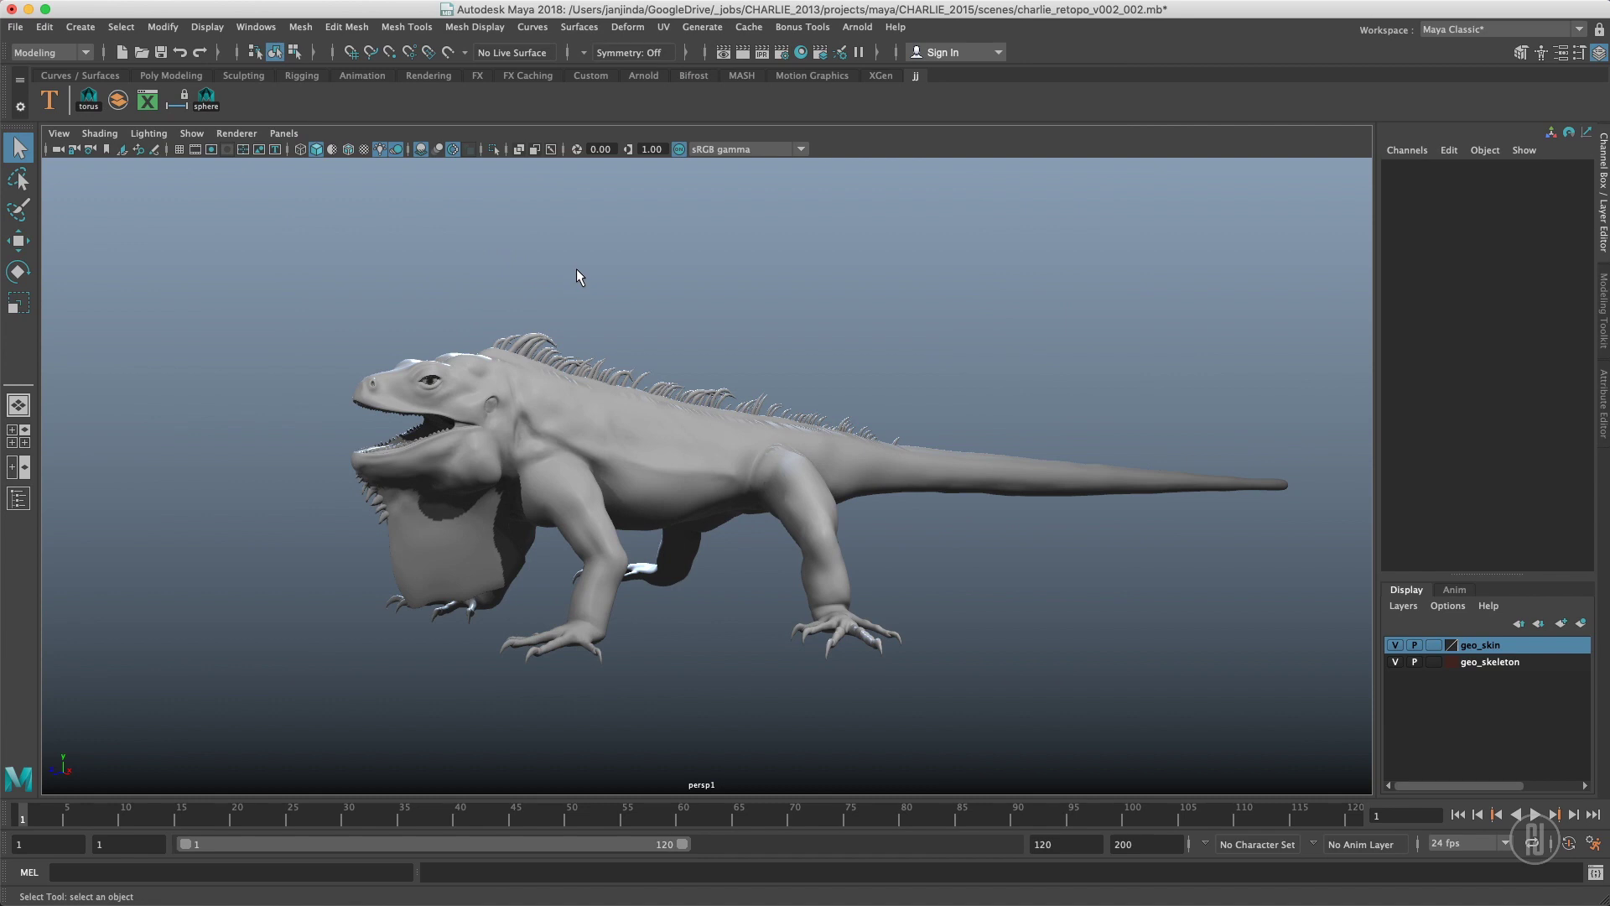
{"action": "left_click_drag", "start_coordinate": [581, 264], "coordinate": [543, 242], "text": "alt"}
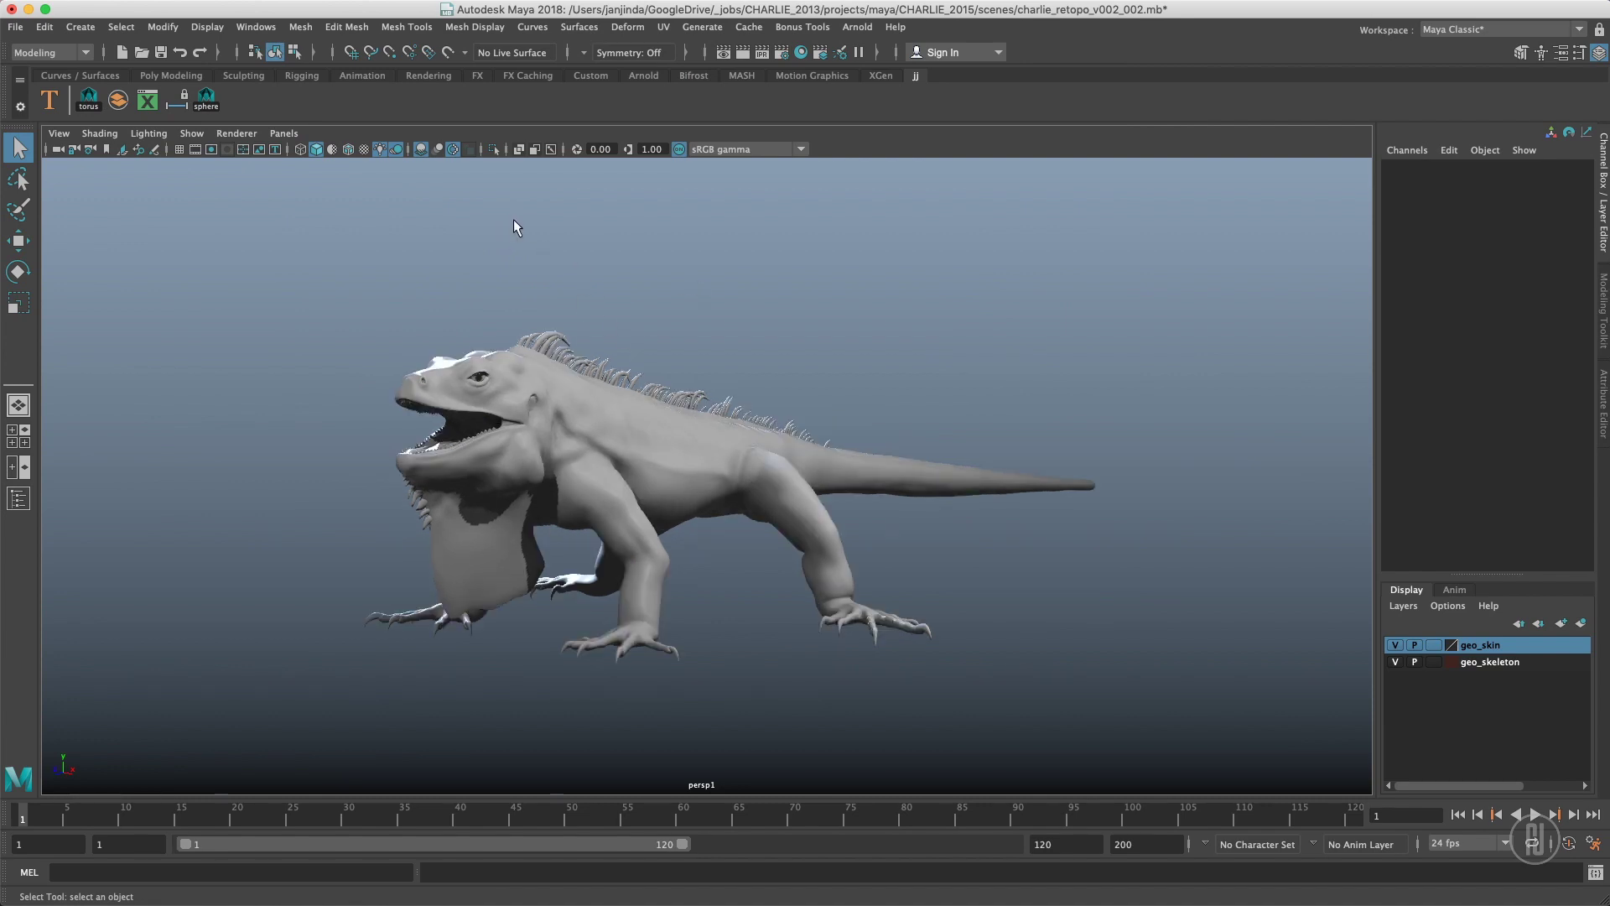
{"action": "right_click_drag", "start_coordinate": [546, 269], "coordinate": [625, 289], "text": "alt"}
{"action": "middle_click_drag", "start_coordinate": [625, 290], "coordinate": [521, 246], "text": "alt"}
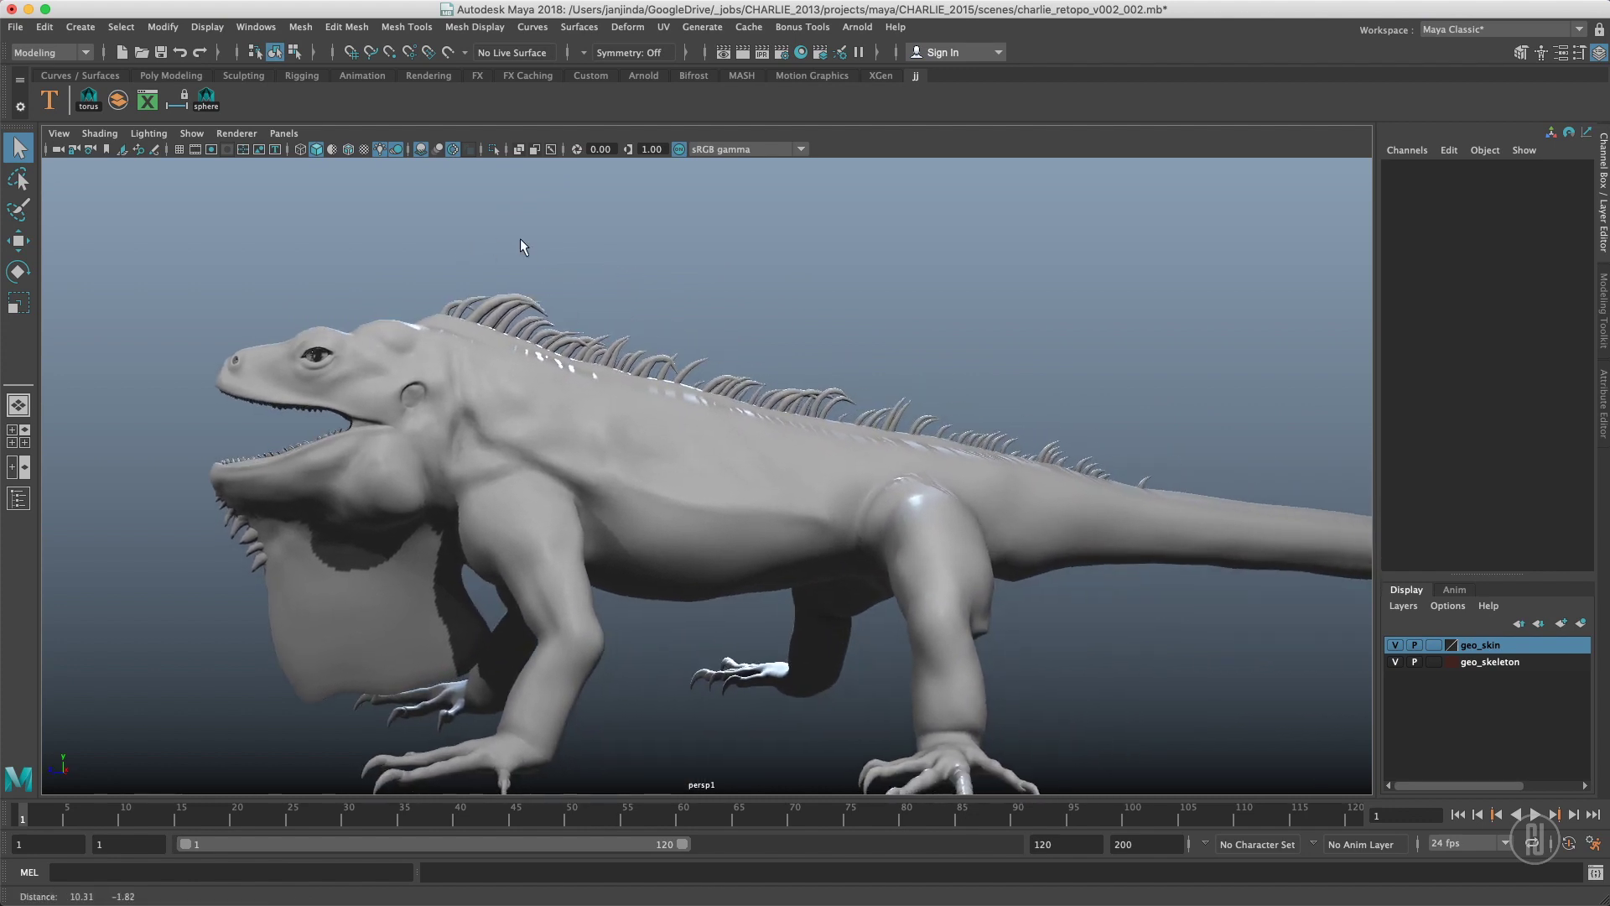
{"action": "left_click_drag", "start_coordinate": [520, 247], "coordinate": [495, 251], "text": "alt"}
{"action": "right_click_drag", "start_coordinate": [495, 252], "coordinate": [536, 260], "text": "alt"}
{"action": "mouse_move", "coordinate": [537, 260]}
{"action": "left_mouse_down", "text": "alt"}
{"action": "mouse_move", "coordinate": [503, 251]}
{"action": "mouse_move", "coordinate": [529, 285]}
{"action": "left_mouse_up", "text": "alt"}
{"action": "left_click", "coordinate": [300, 27]}
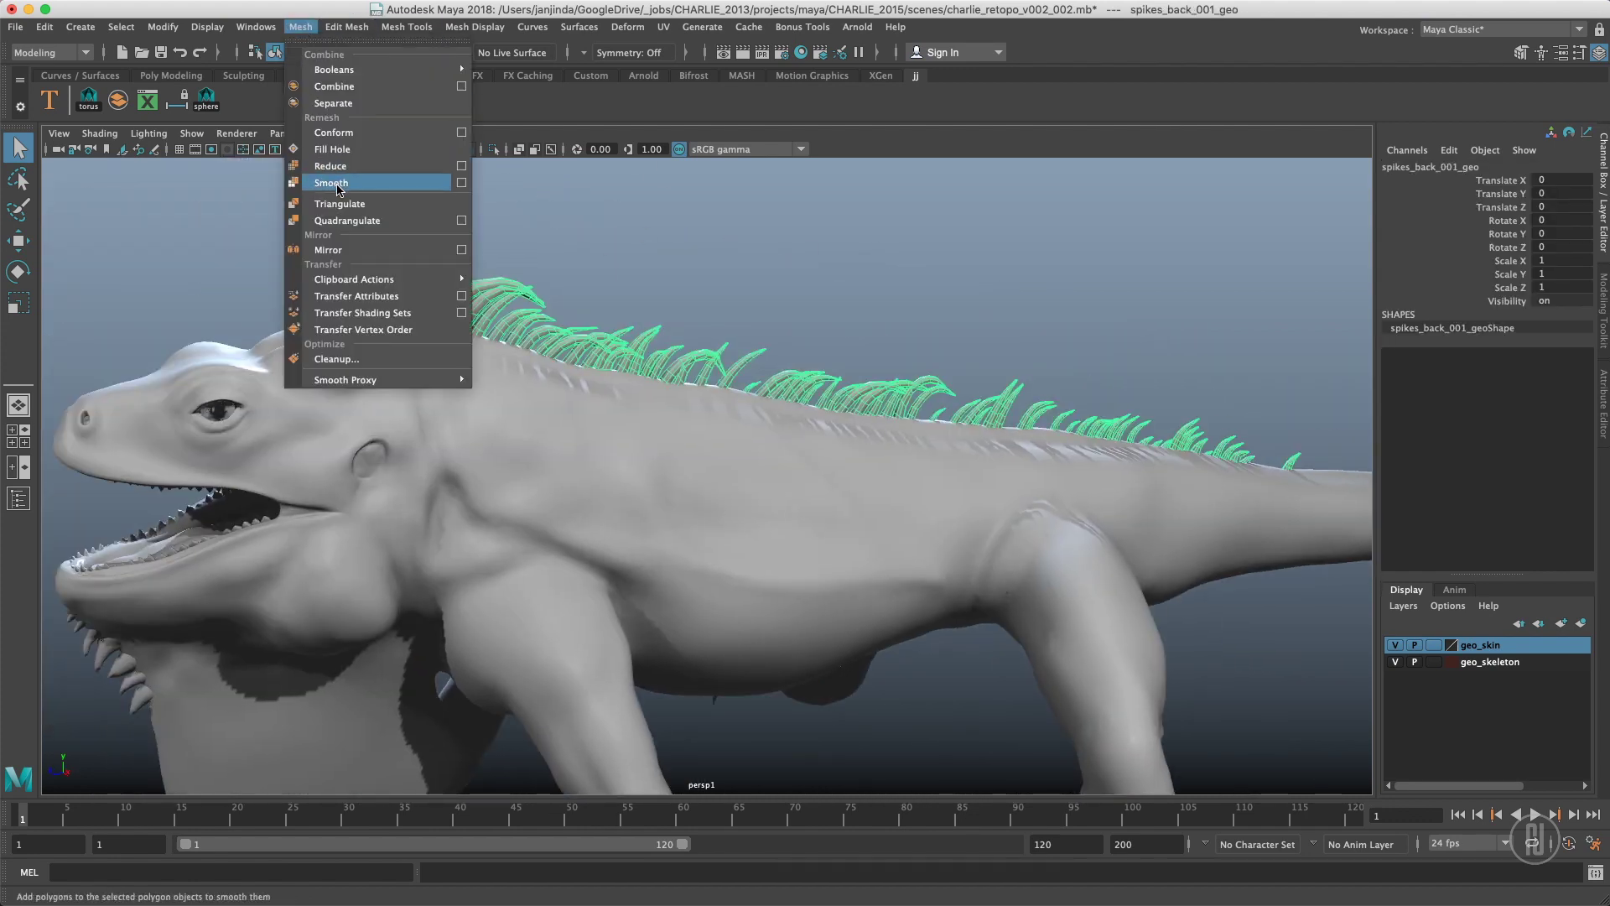
{"action": "left_click", "coordinate": [340, 183]}
{"action": "key", "text": "t"}
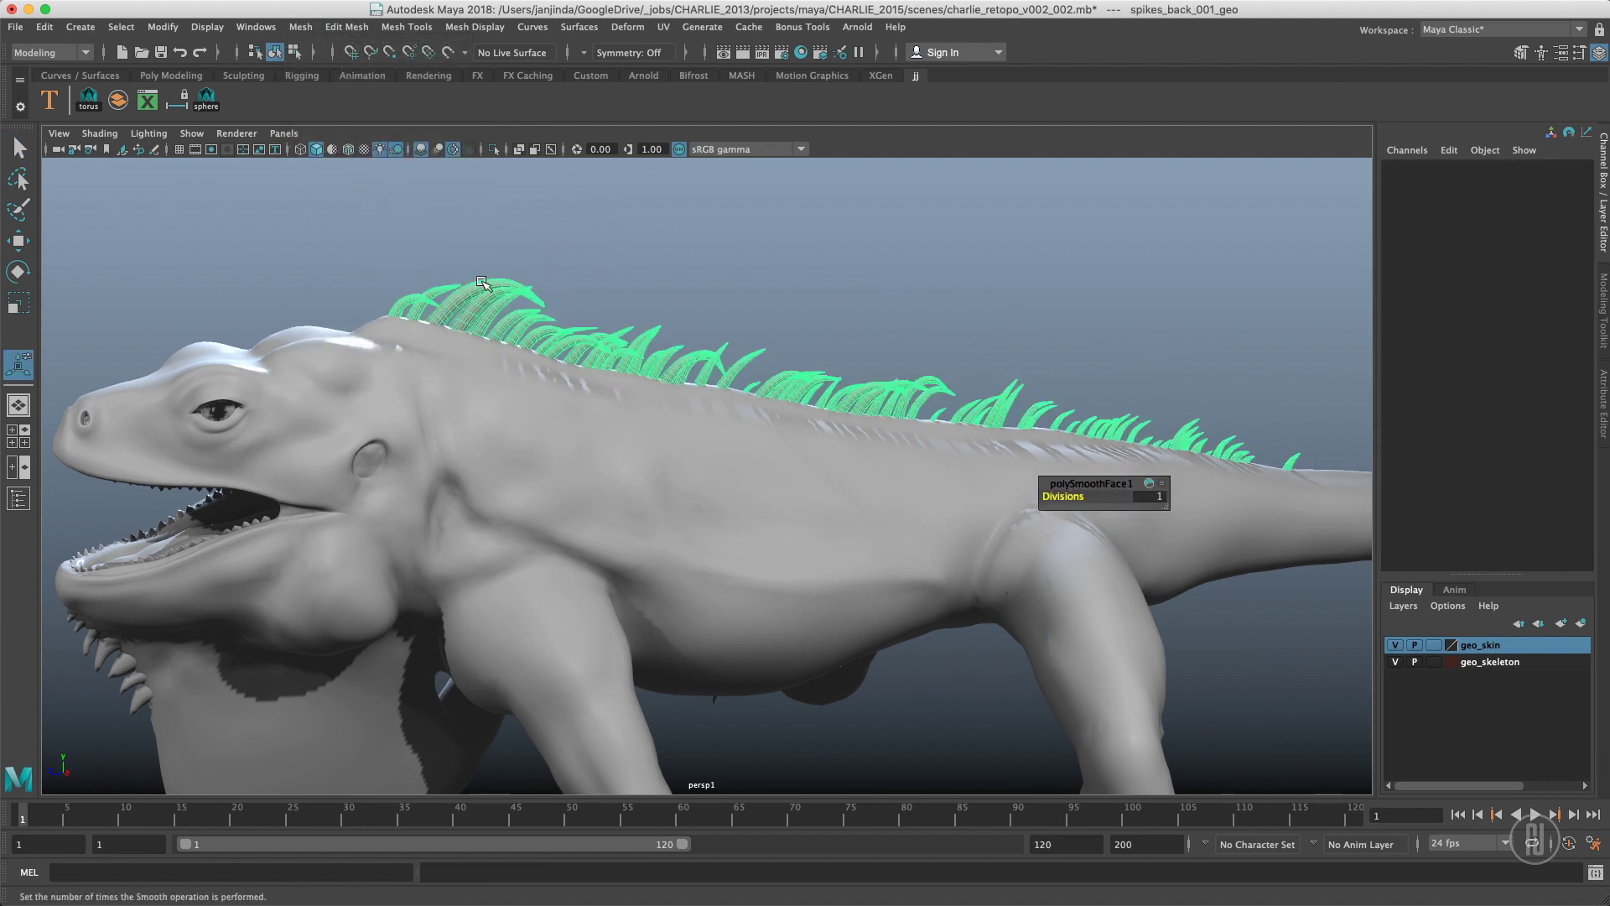
Reverse the normals of the back spikes and deselect them.
{"action": "left_click", "coordinate": [533, 27]}
{"action": "mouse_move", "coordinate": [475, 27]}
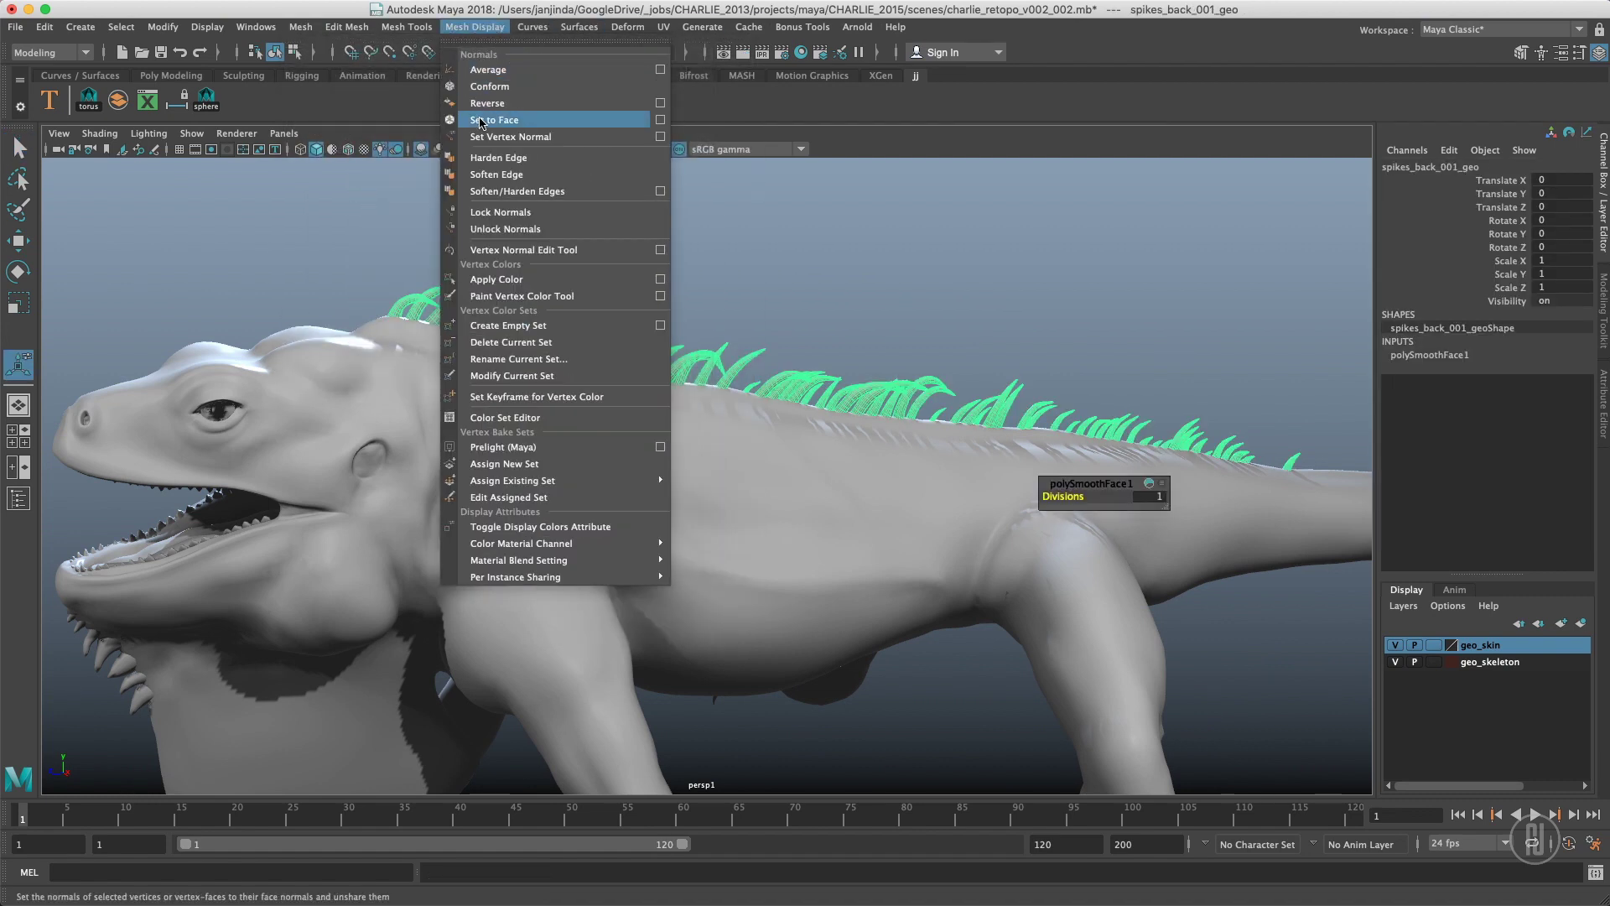
{"action": "left_click", "coordinate": [483, 122]}
{"action": "left_click", "coordinate": [659, 432]}
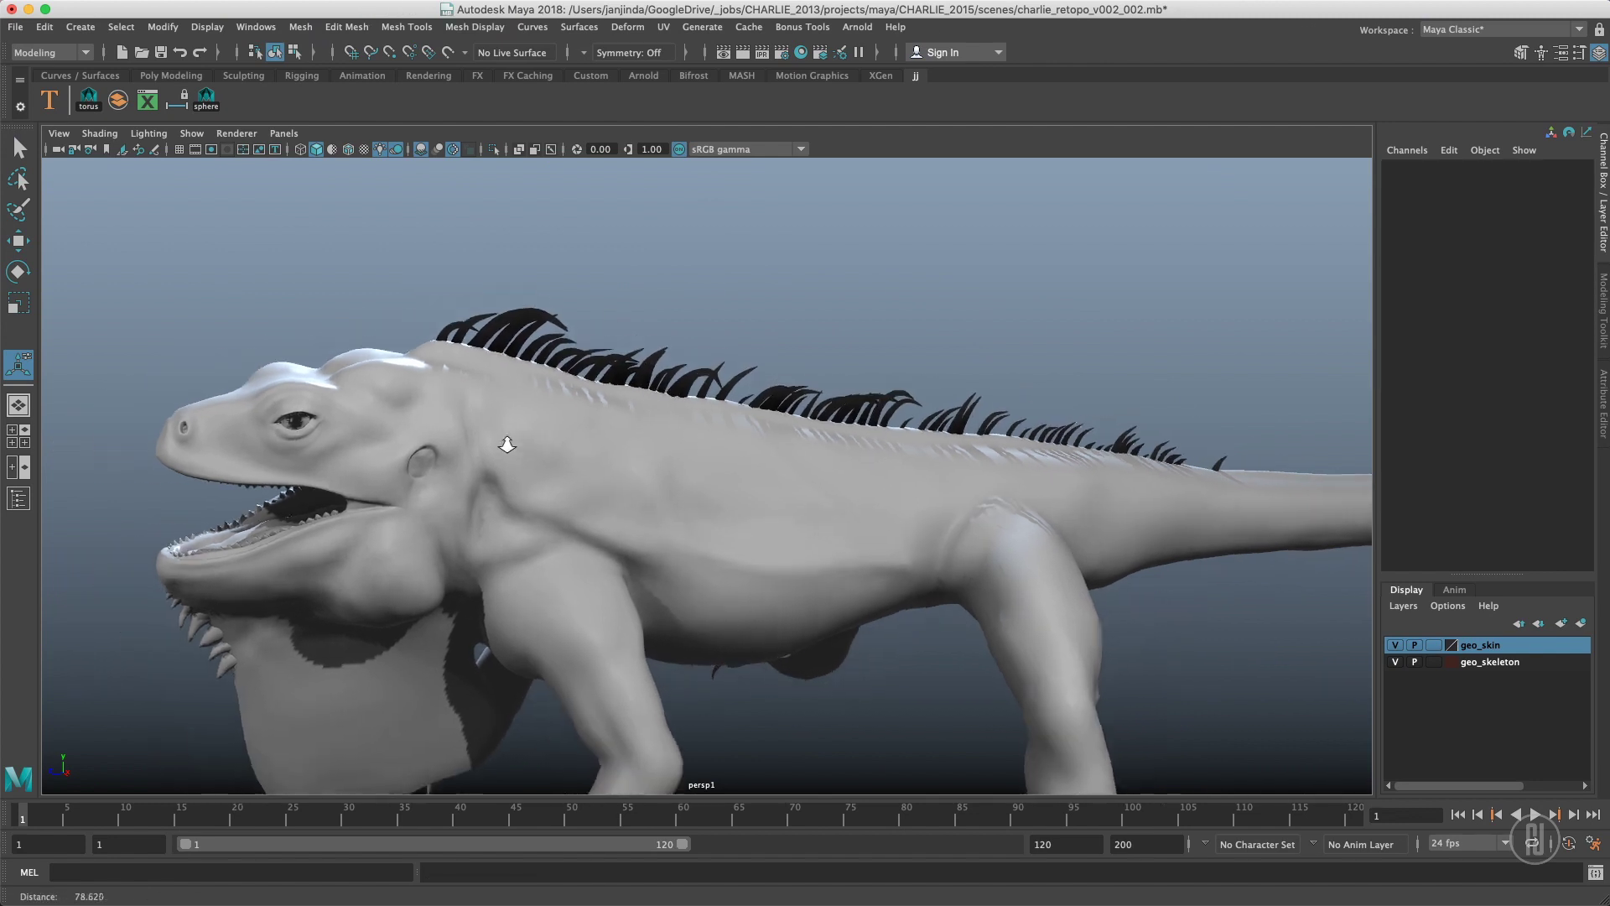
Smooth the claws of the iguana's left front foot and reverse their normals by repeating each menu's last command.
{"action": "left_click_drag", "start_coordinate": [506, 444], "coordinate": [794, 471], "text": "alt"}
{"action": "left_click", "coordinate": [784, 468]}
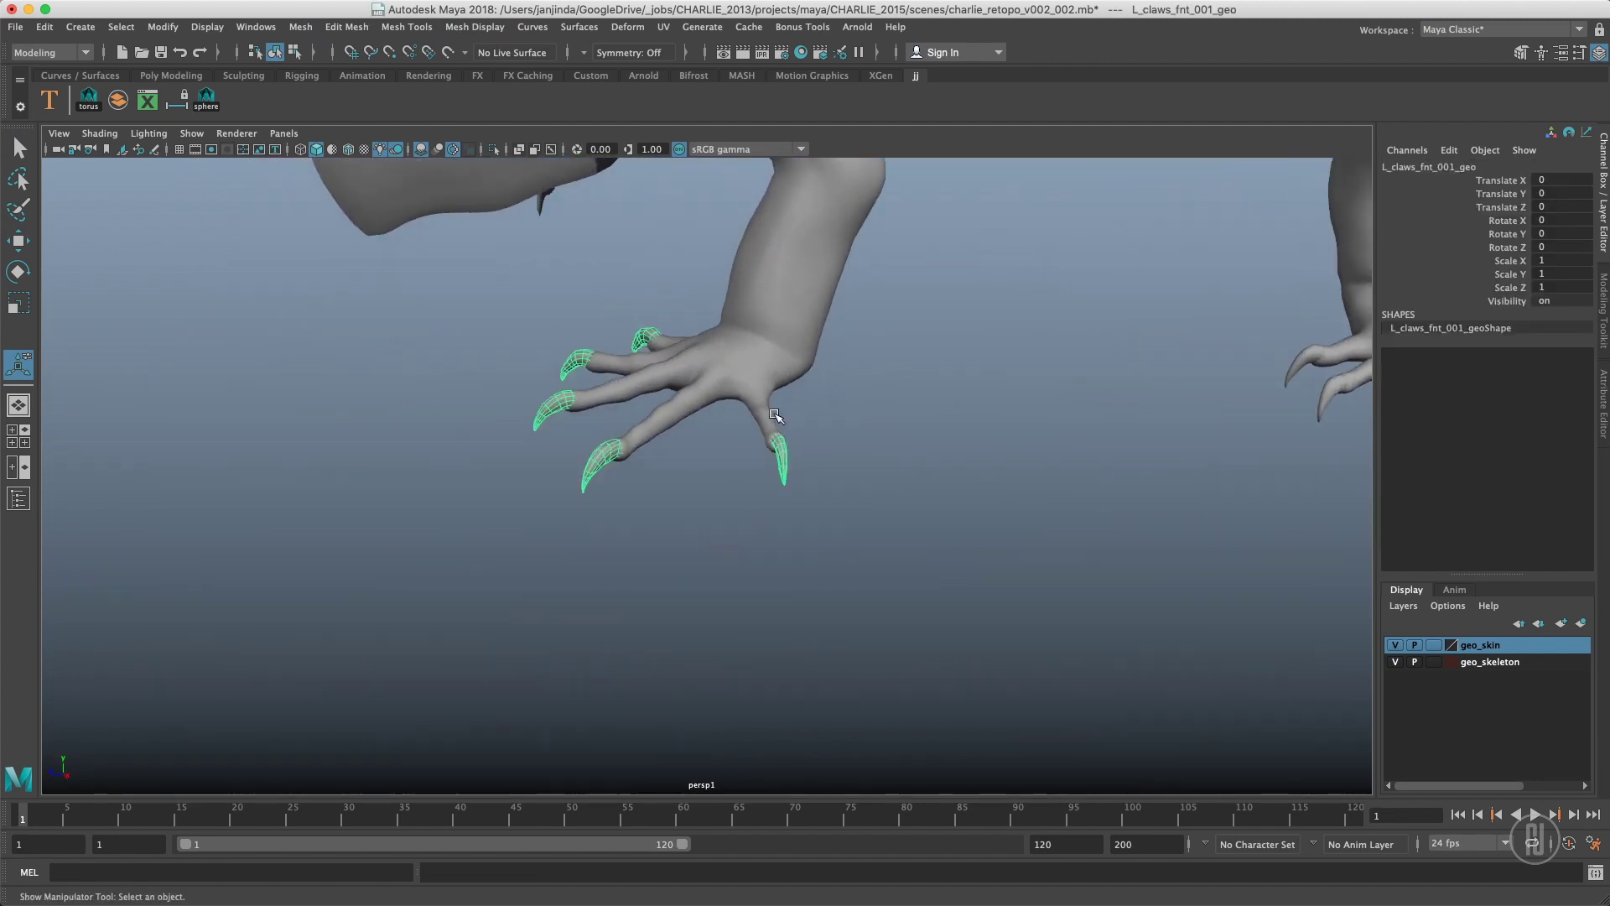
{"action": "left_click", "coordinate": [300, 27]}
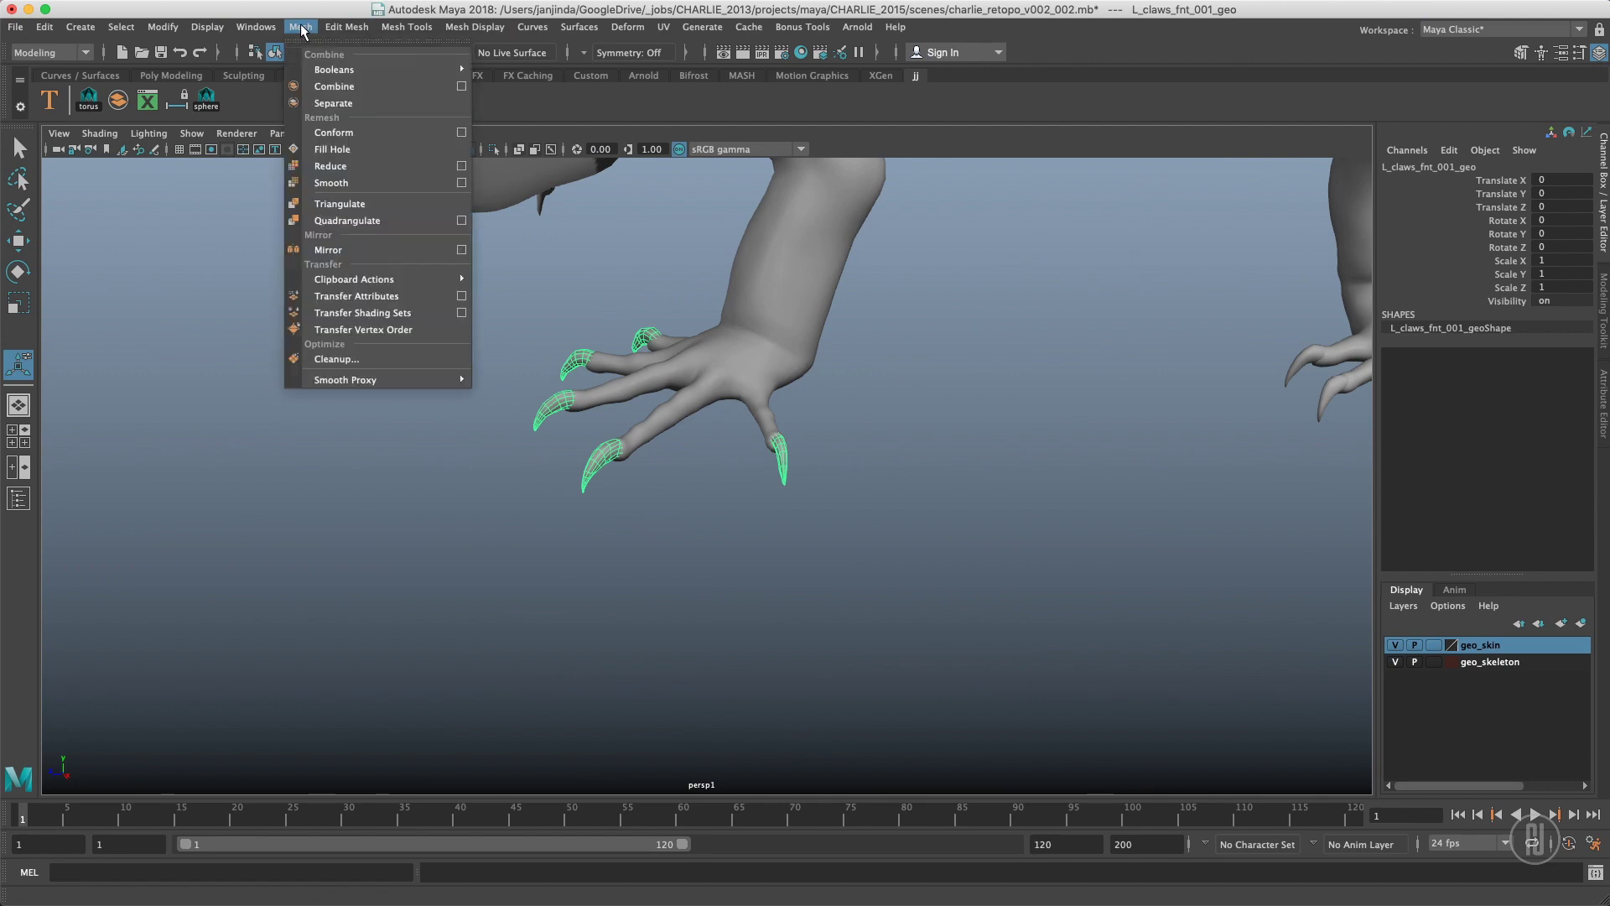
{"action": "left_click", "coordinate": [300, 27]}
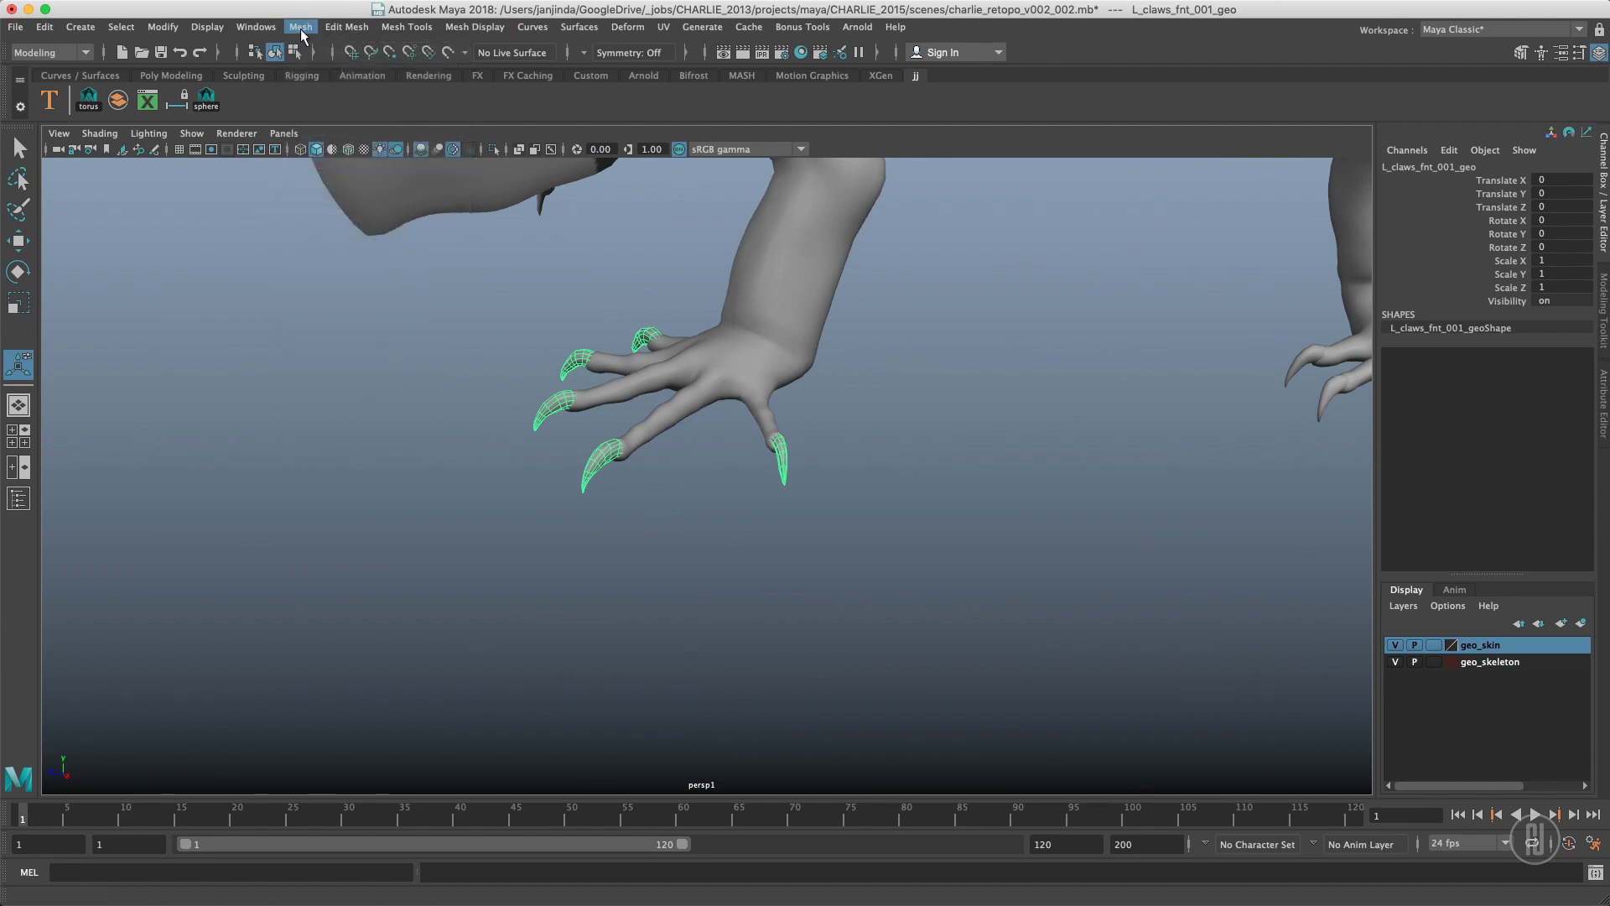
{"action": "middle_click", "coordinate": [301, 29]}
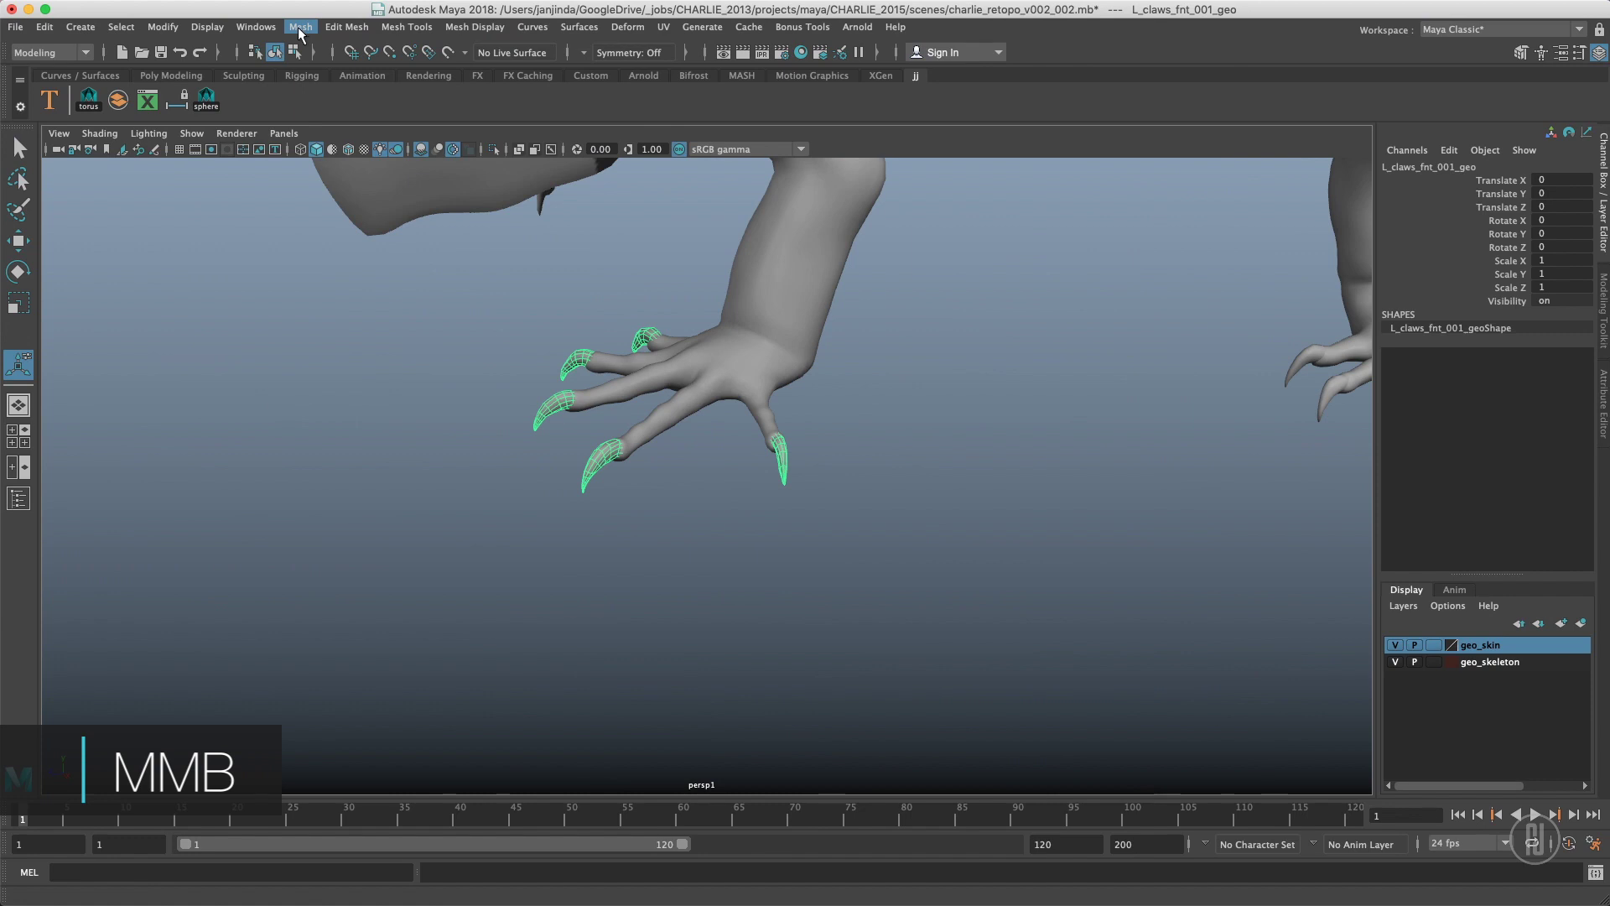
{"action": "left_click", "coordinate": [892, 388]}
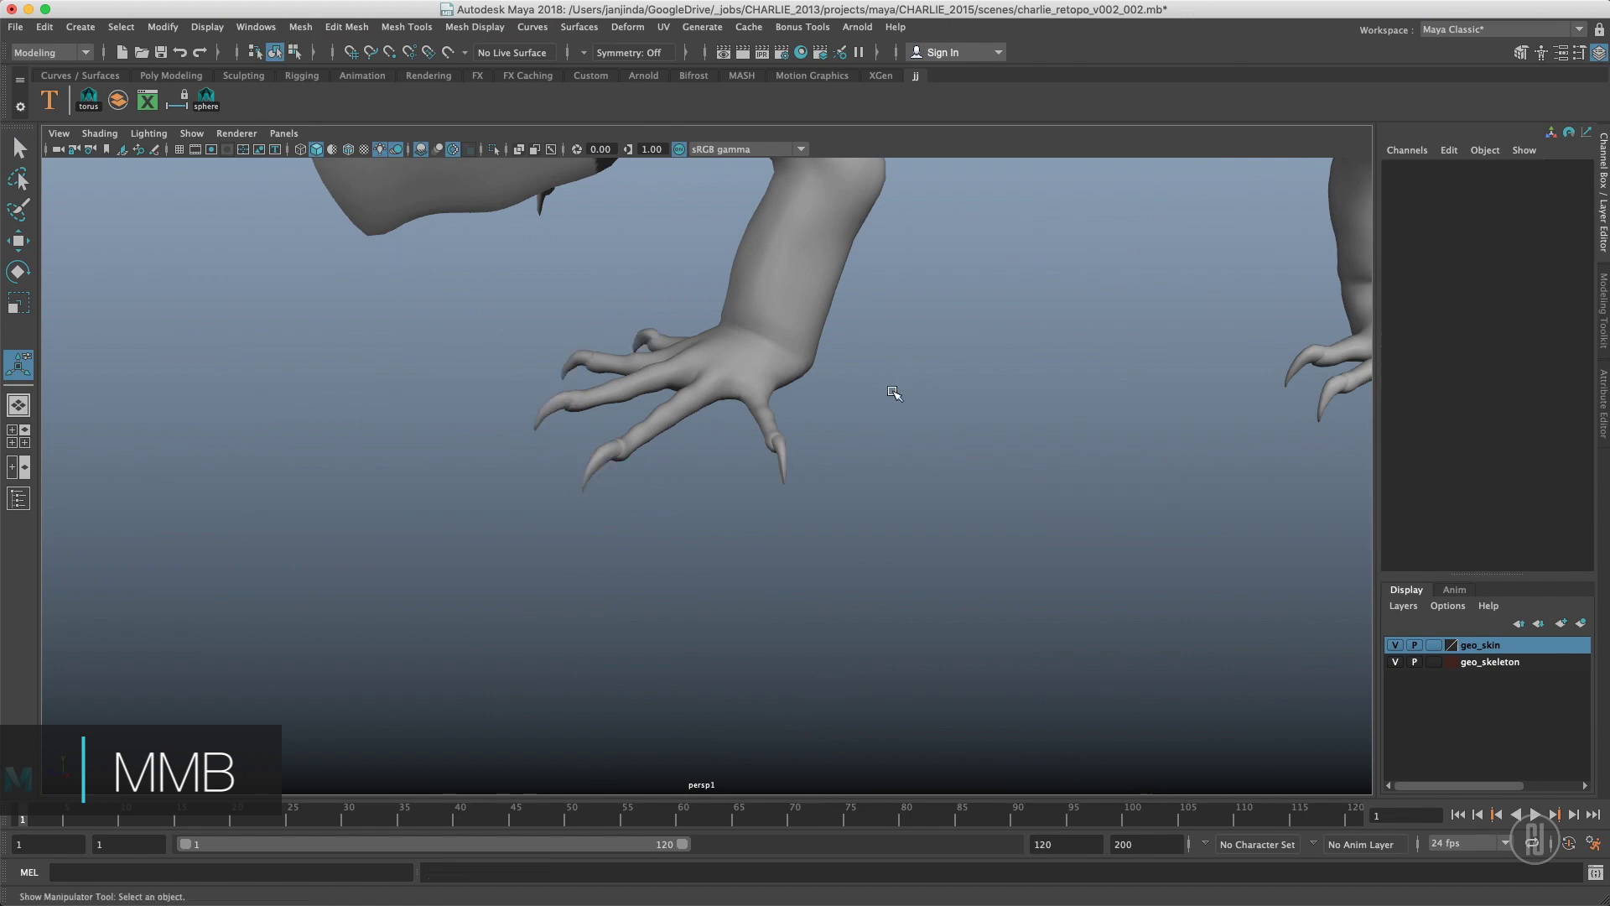
{"action": "middle_click_drag", "start_coordinate": [892, 388], "coordinate": [726, 413], "text": "alt"}
{"action": "left_click", "coordinate": [633, 537]}
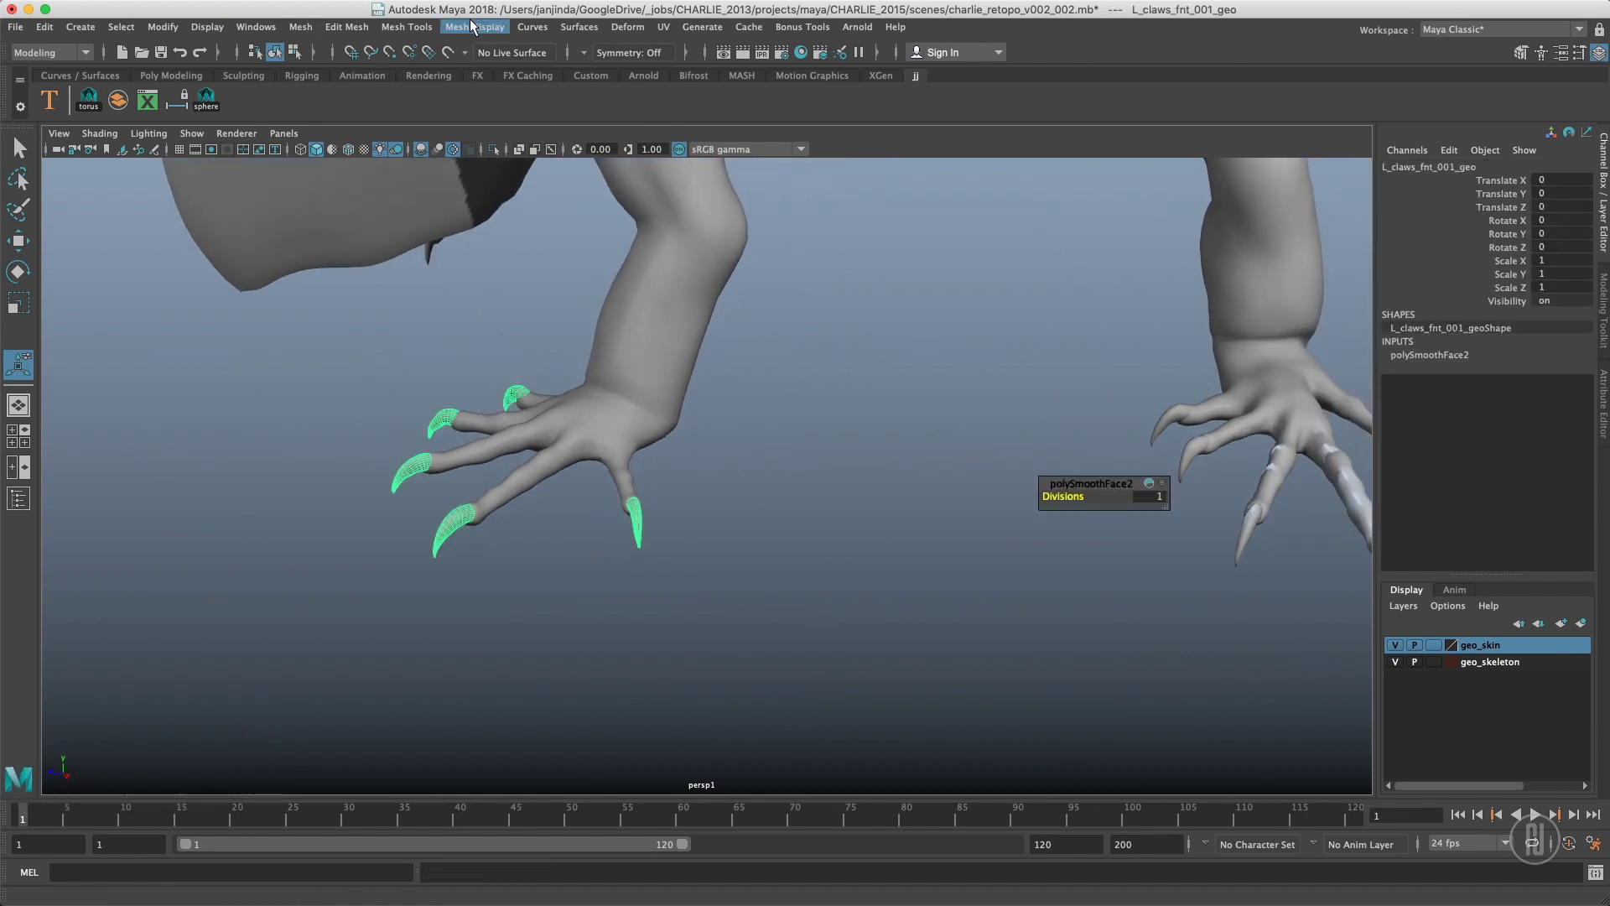
{"action": "left_click", "coordinate": [345, 435]}
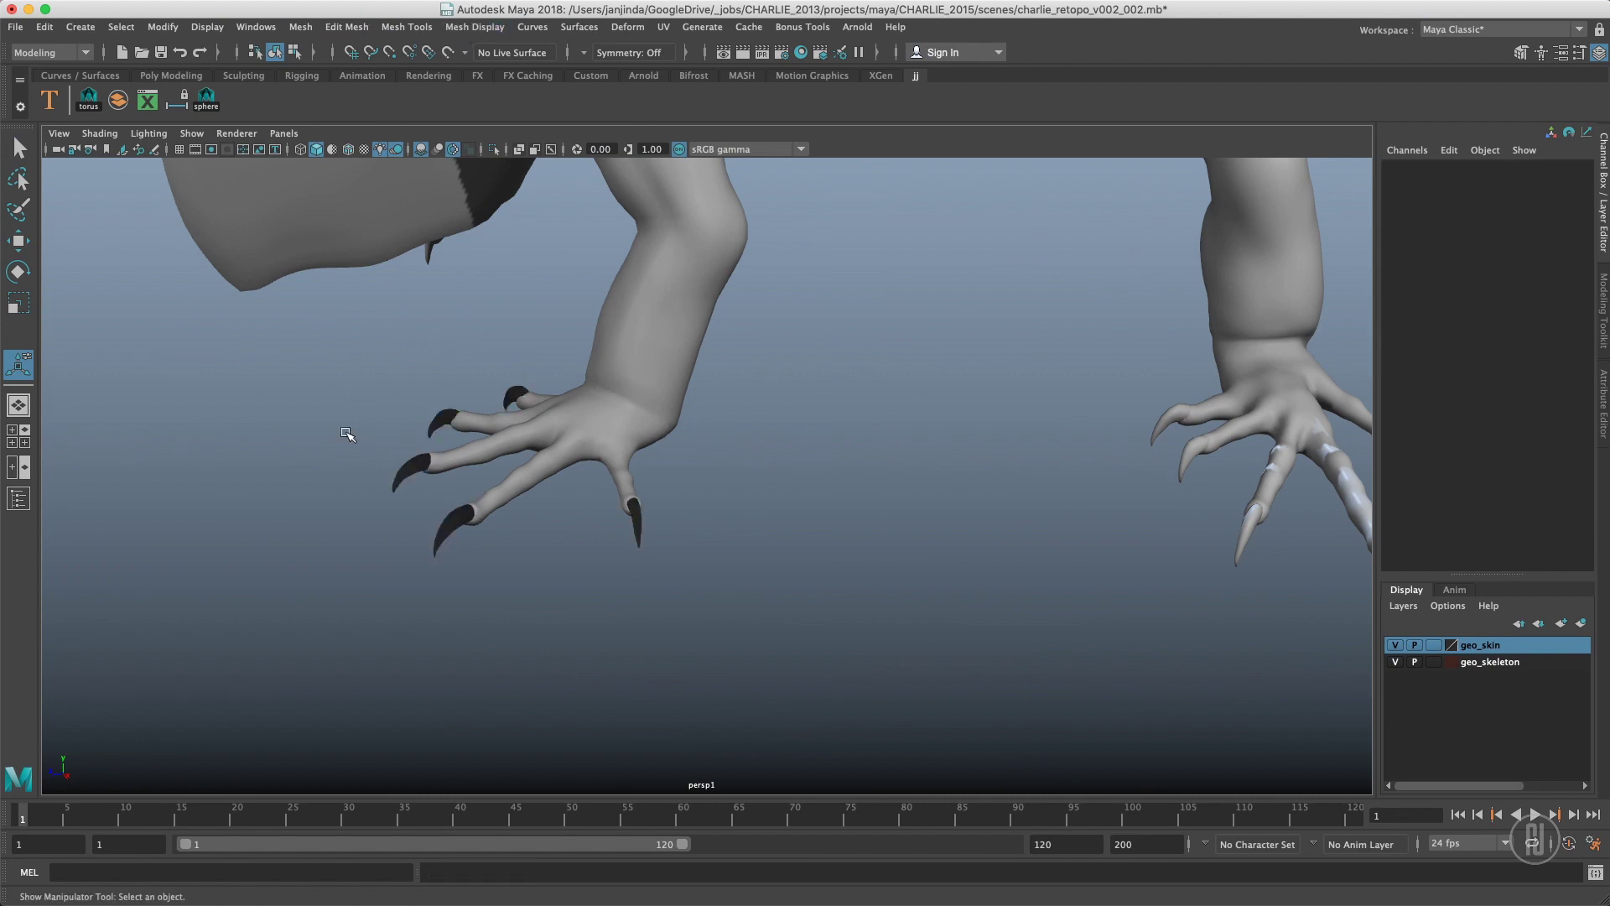
Select the left front claws together with the back spikes, reverse their normals again, and return to the Select tool.
{"action": "left_click_drag", "start_coordinate": [677, 422], "coordinate": [571, 405], "text": "alt"}
{"action": "right_click_drag", "start_coordinate": [571, 404], "coordinate": [565, 379], "text": "alt"}
{"action": "middle_click_drag", "start_coordinate": [564, 380], "coordinate": [471, 499], "text": "alt"}
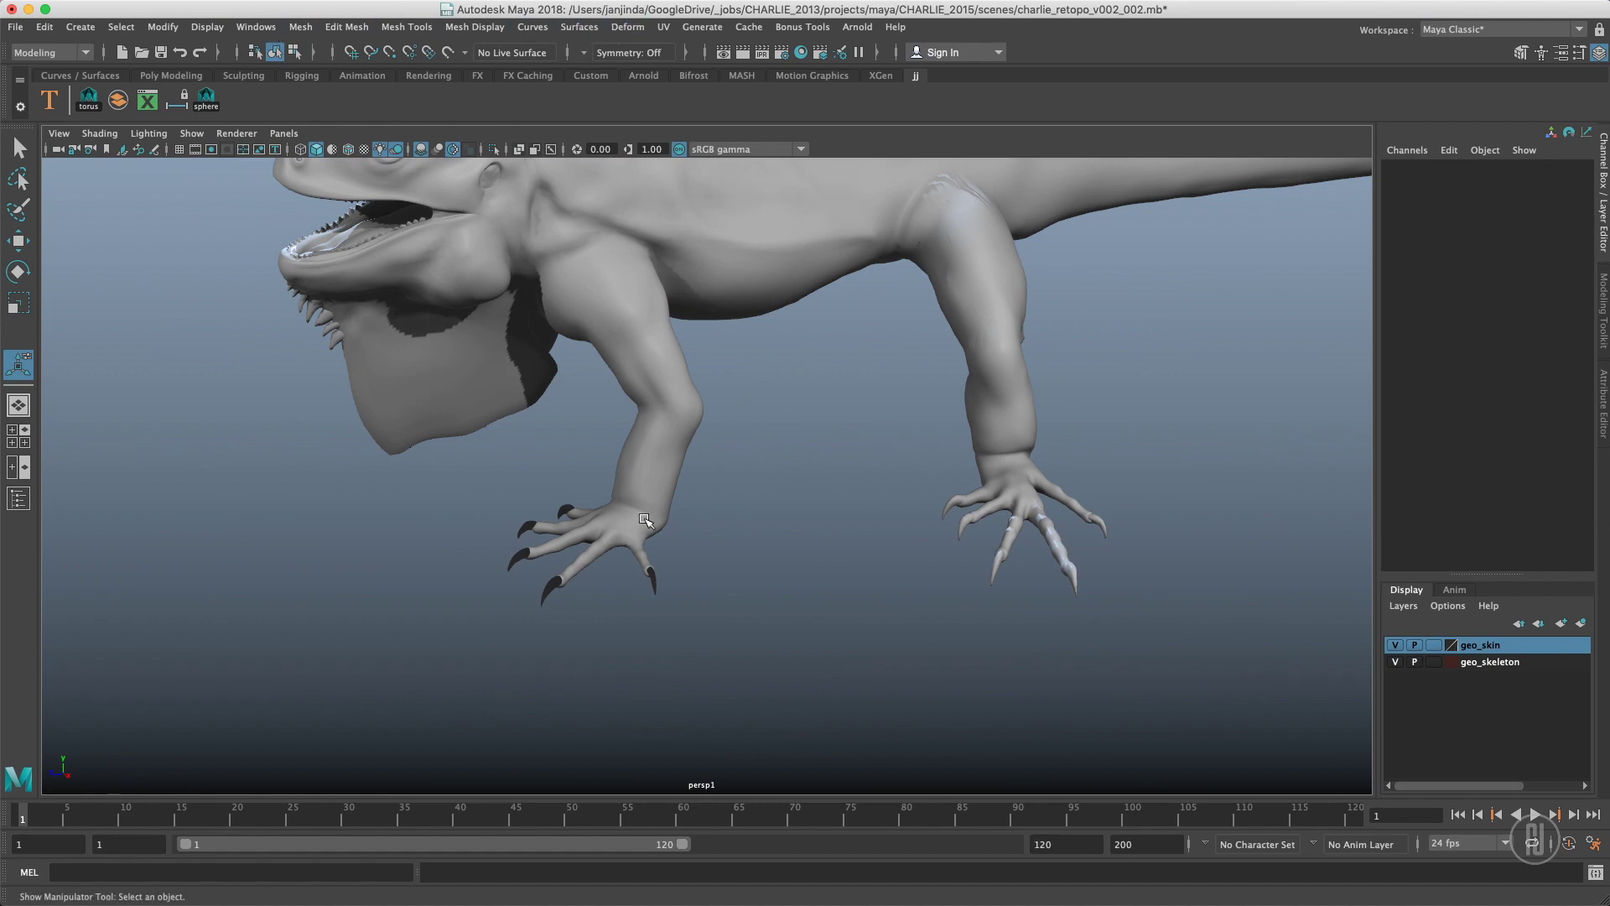
{"action": "left_click_drag", "start_coordinate": [647, 522], "coordinate": [598, 510], "text": "alt"}
{"action": "middle_click_drag", "start_coordinate": [598, 510], "coordinate": [580, 671], "text": "alt"}
{"action": "left_click_drag", "start_coordinate": [543, 648], "coordinate": [578, 666]}
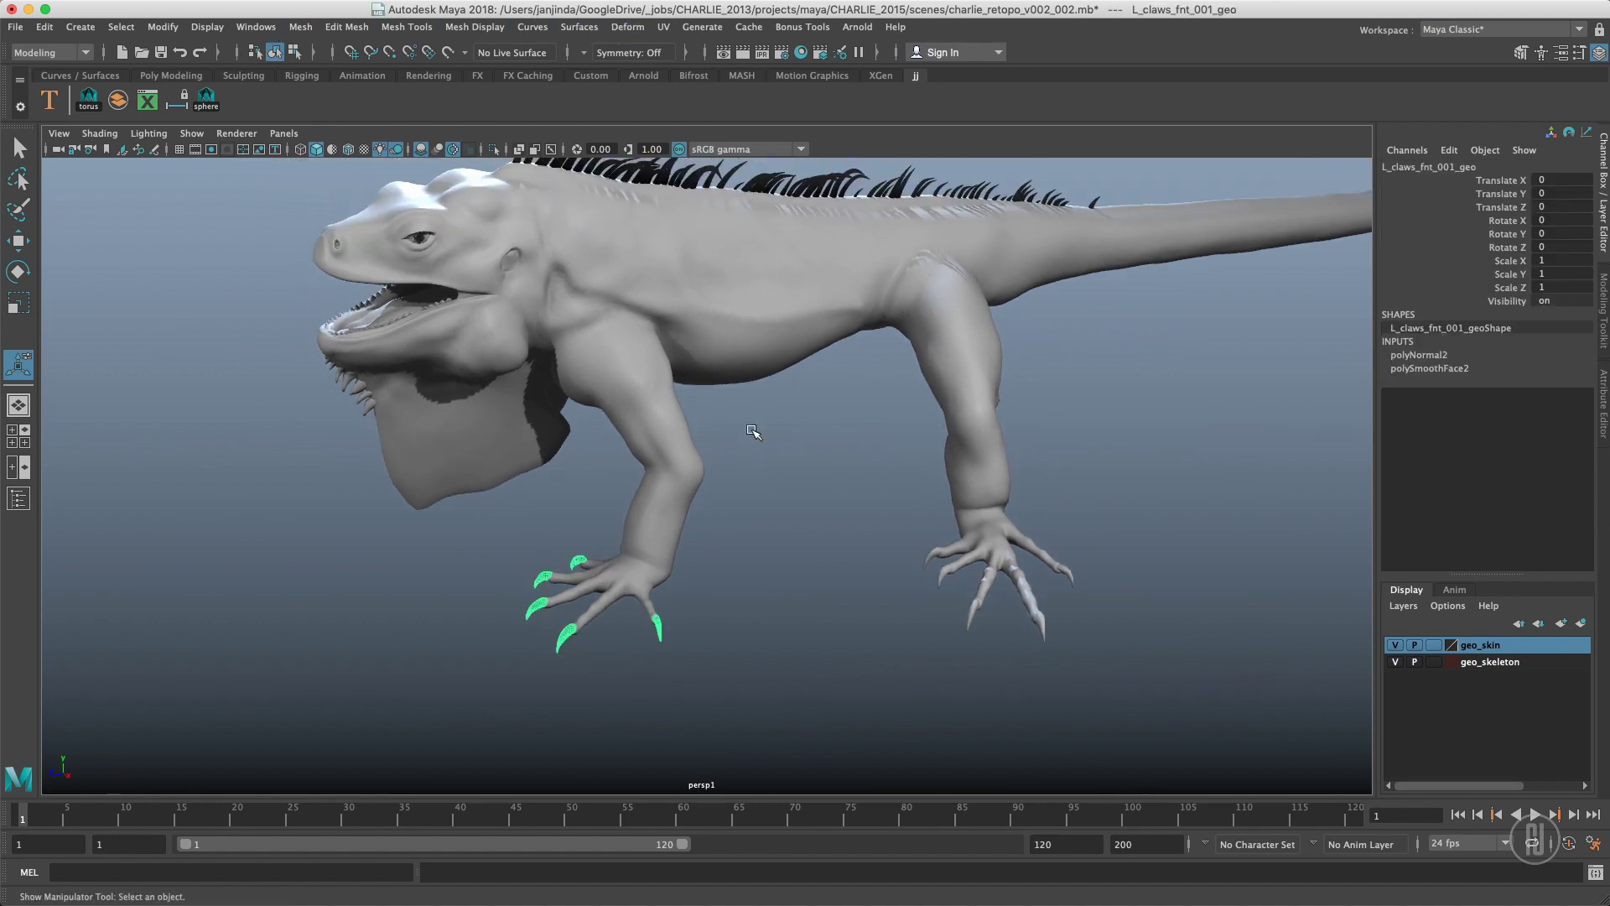
{"action": "left_click", "coordinate": [763, 174]}
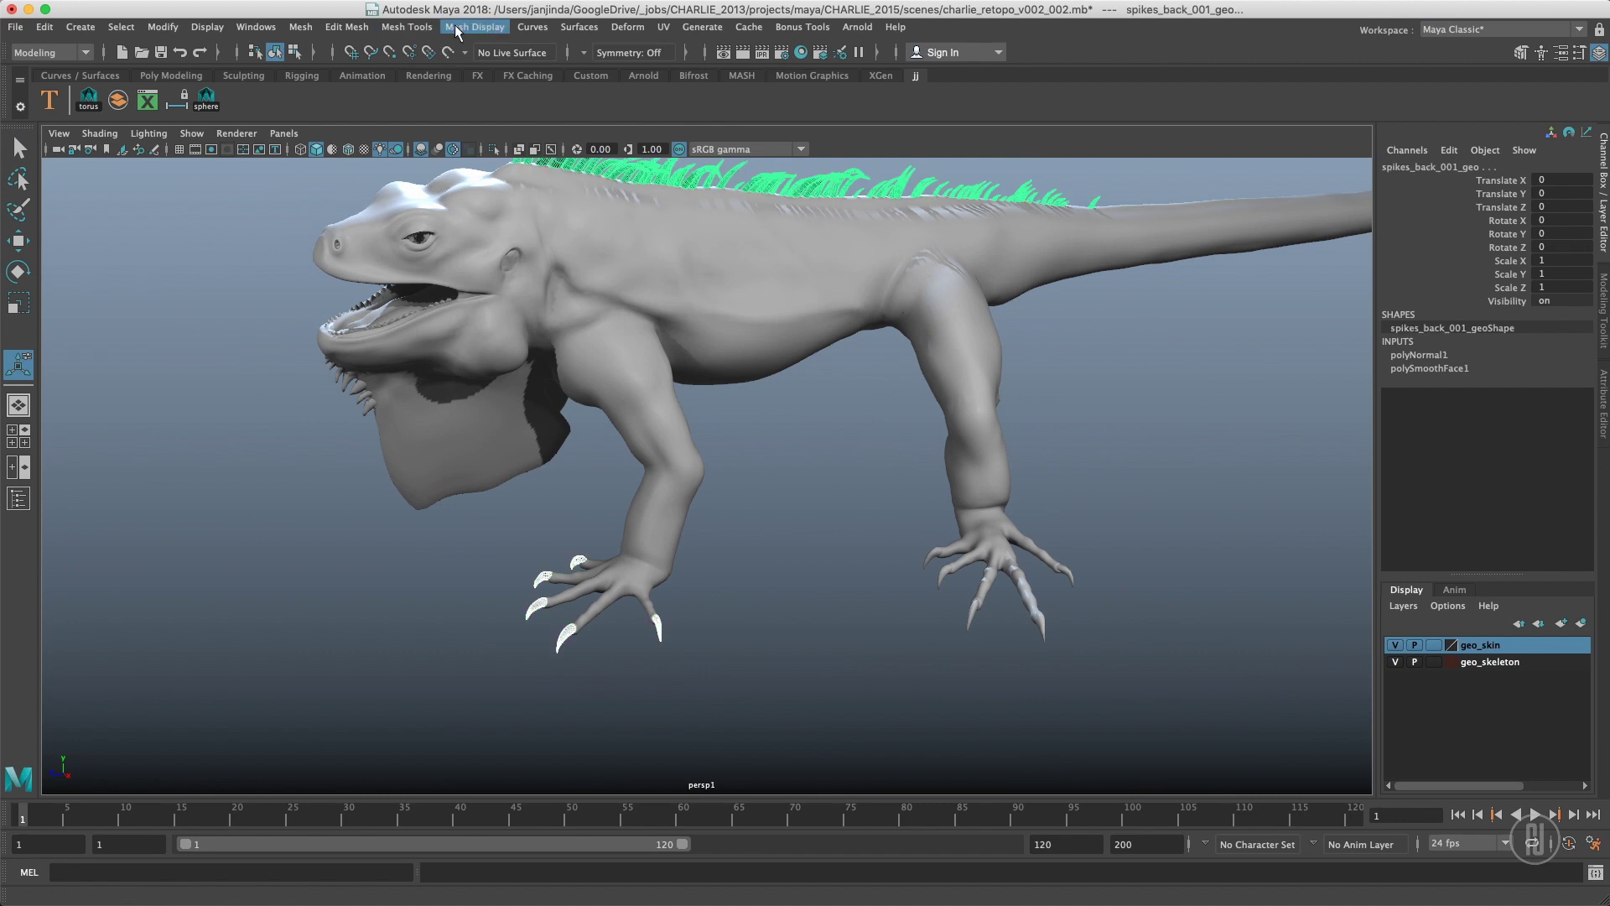
{"action": "left_click", "coordinate": [719, 593]}
{"action": "middle_click_drag", "start_coordinate": [719, 593], "coordinate": [698, 519], "text": "alt"}
{"action": "key", "text": "q"}
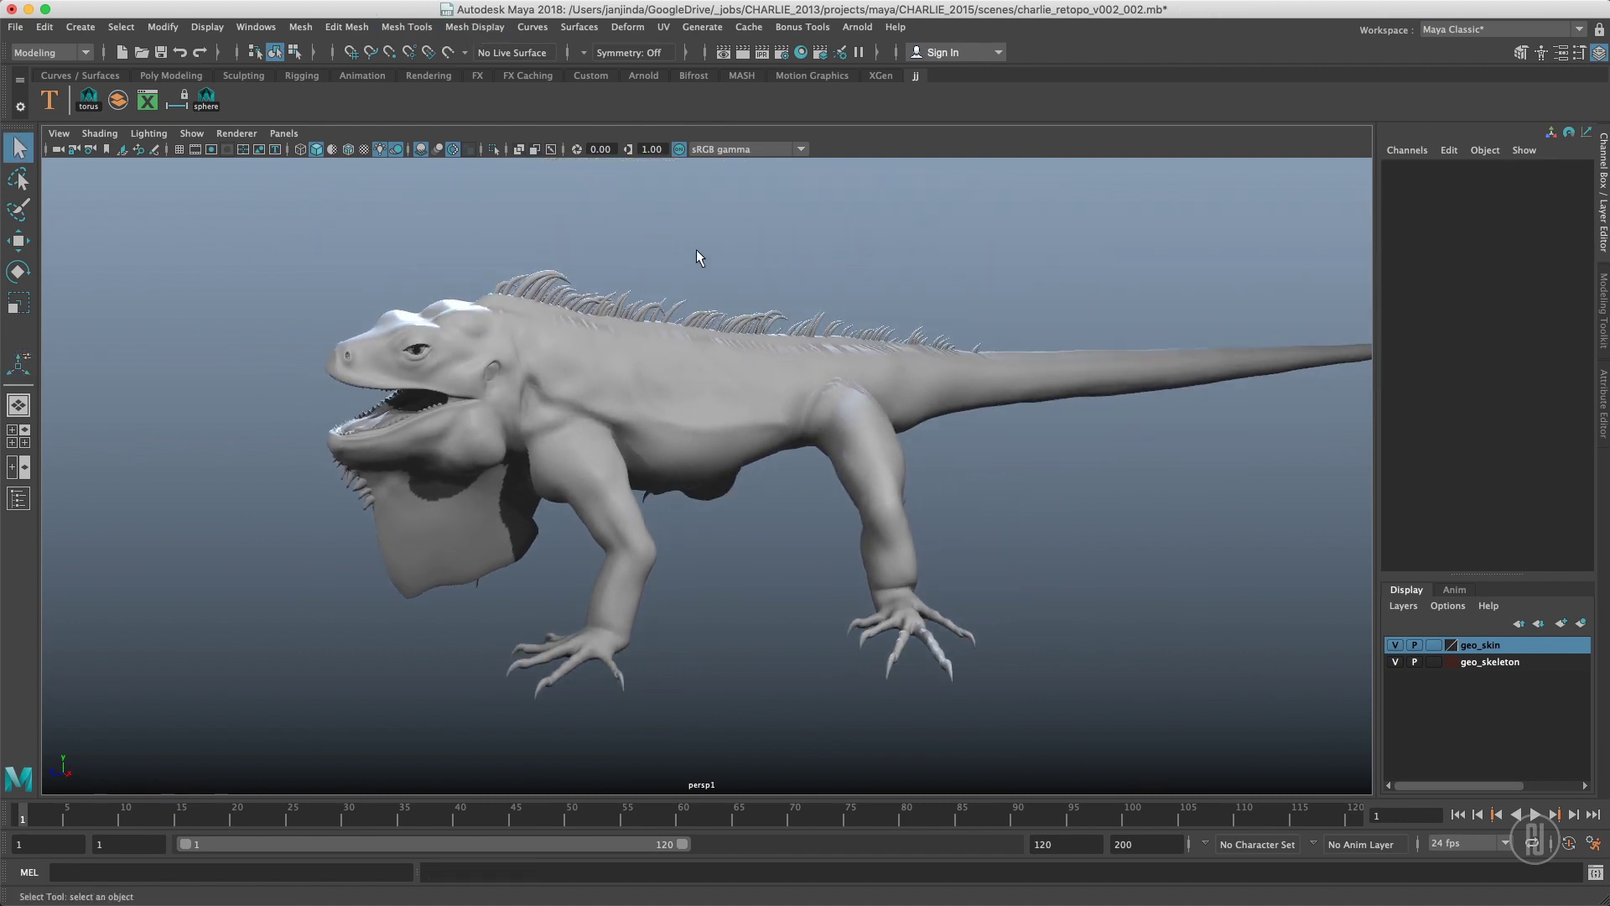
Create a polygon cube beneath the iguana's body and frame it in the view.
{"action": "right_click_drag", "start_coordinate": [697, 249], "coordinate": [1034, 413], "text": "alt"}
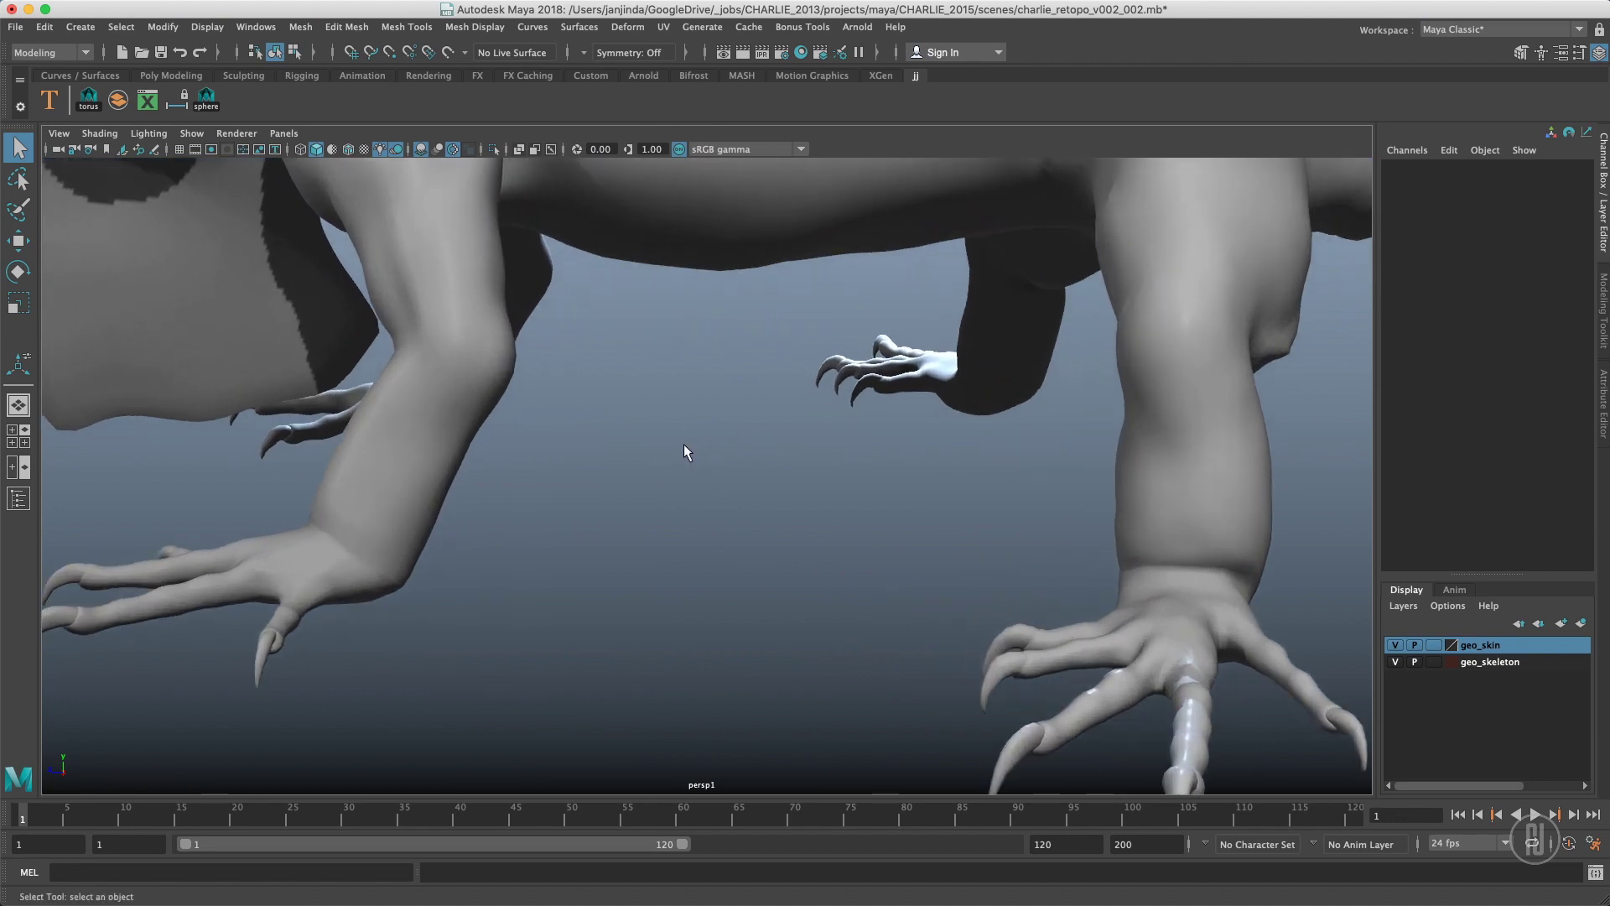
{"action": "right_click_drag", "start_coordinate": [683, 445], "coordinate": [691, 475], "text": "shift"}
{"action": "key", "text": "f"}
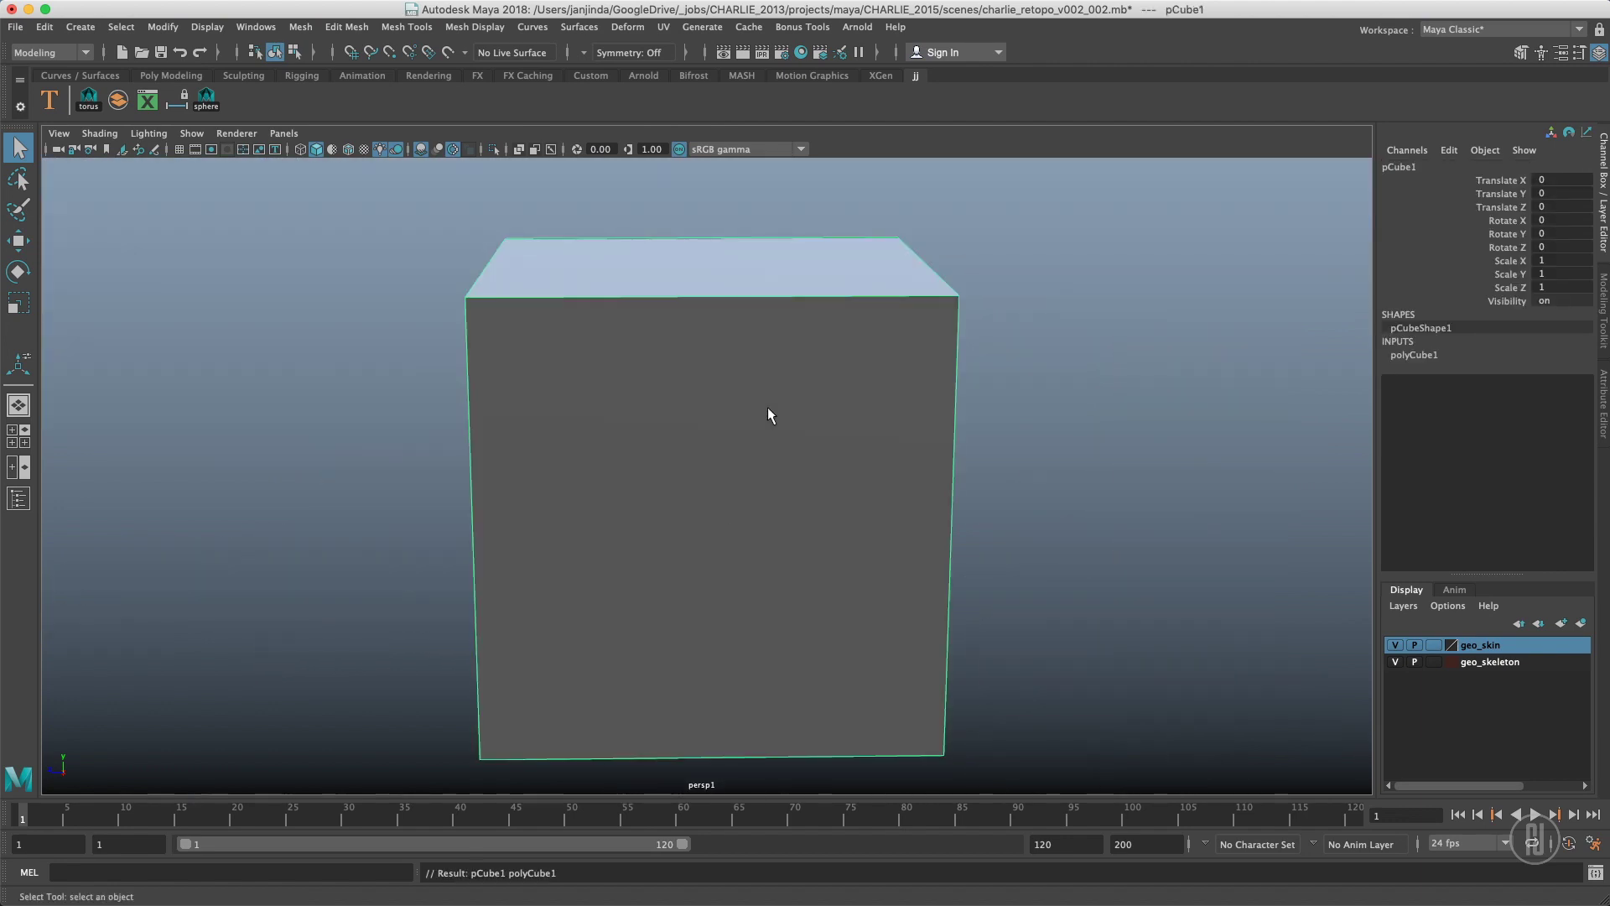
Bevel one upper edge of the cube, then move the bevel's in-view editor beside the cube and enlarge it.
{"action": "mouse_move", "coordinate": [770, 413]}
{"action": "left_mouse_down", "text": "alt"}
{"action": "mouse_move", "coordinate": [819, 428]}
{"action": "mouse_move", "coordinate": [786, 436]}
{"action": "left_mouse_up", "text": "alt"}
{"action": "right_click_drag", "start_coordinate": [921, 270], "coordinate": [926, 340]}
{"action": "left_click", "coordinate": [829, 369]}
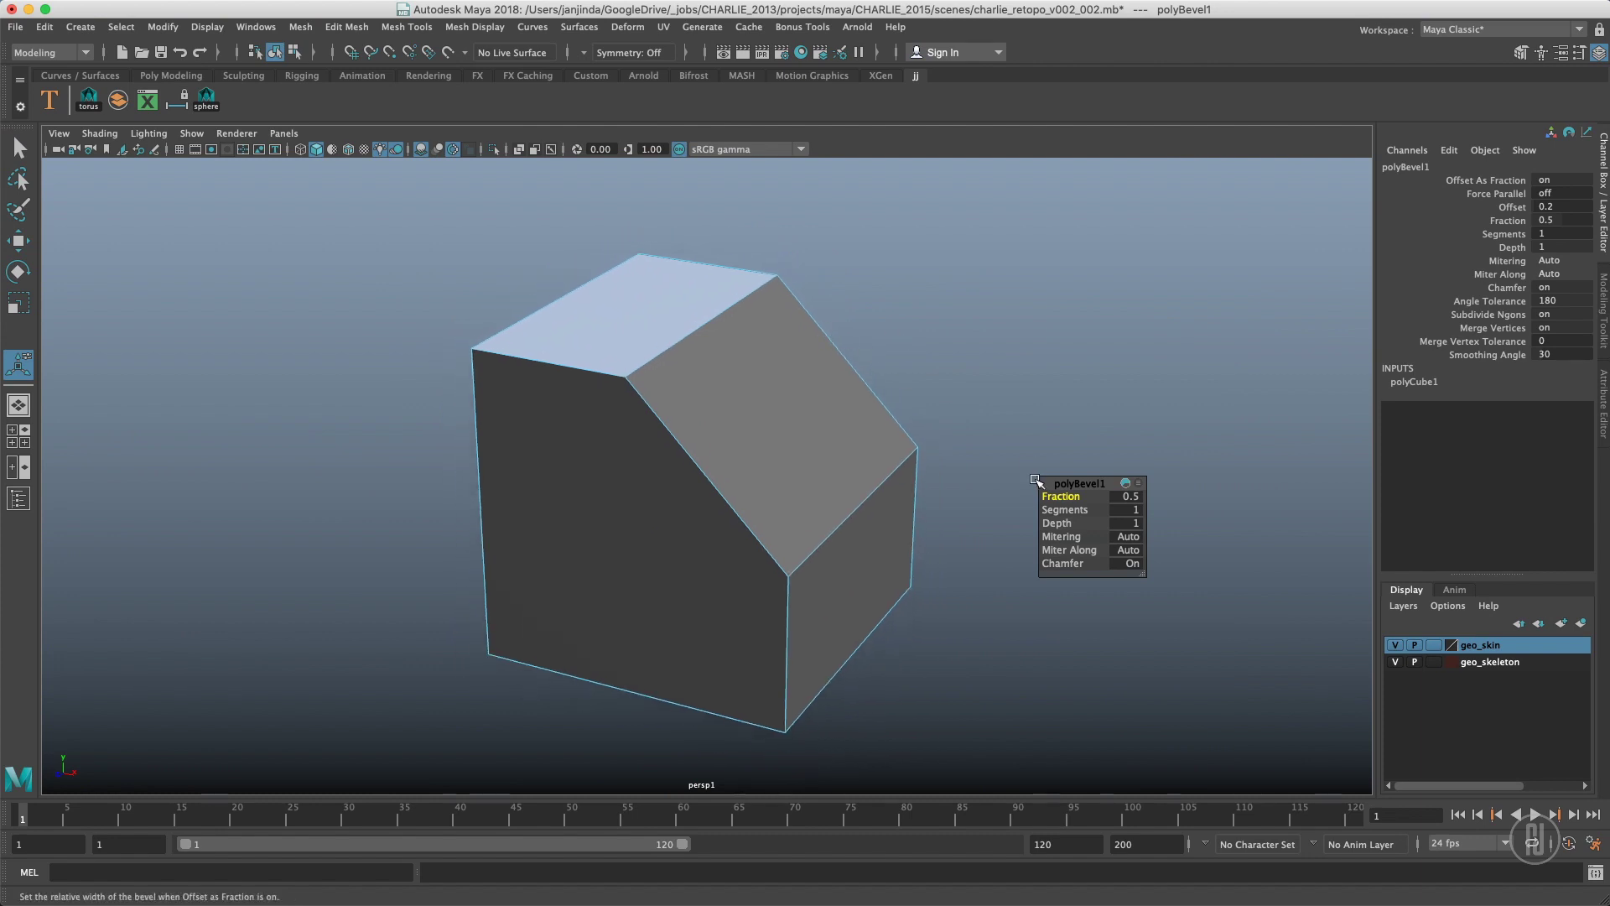
{"action": "left_click_drag", "start_coordinate": [1068, 485], "coordinate": [1025, 226]}
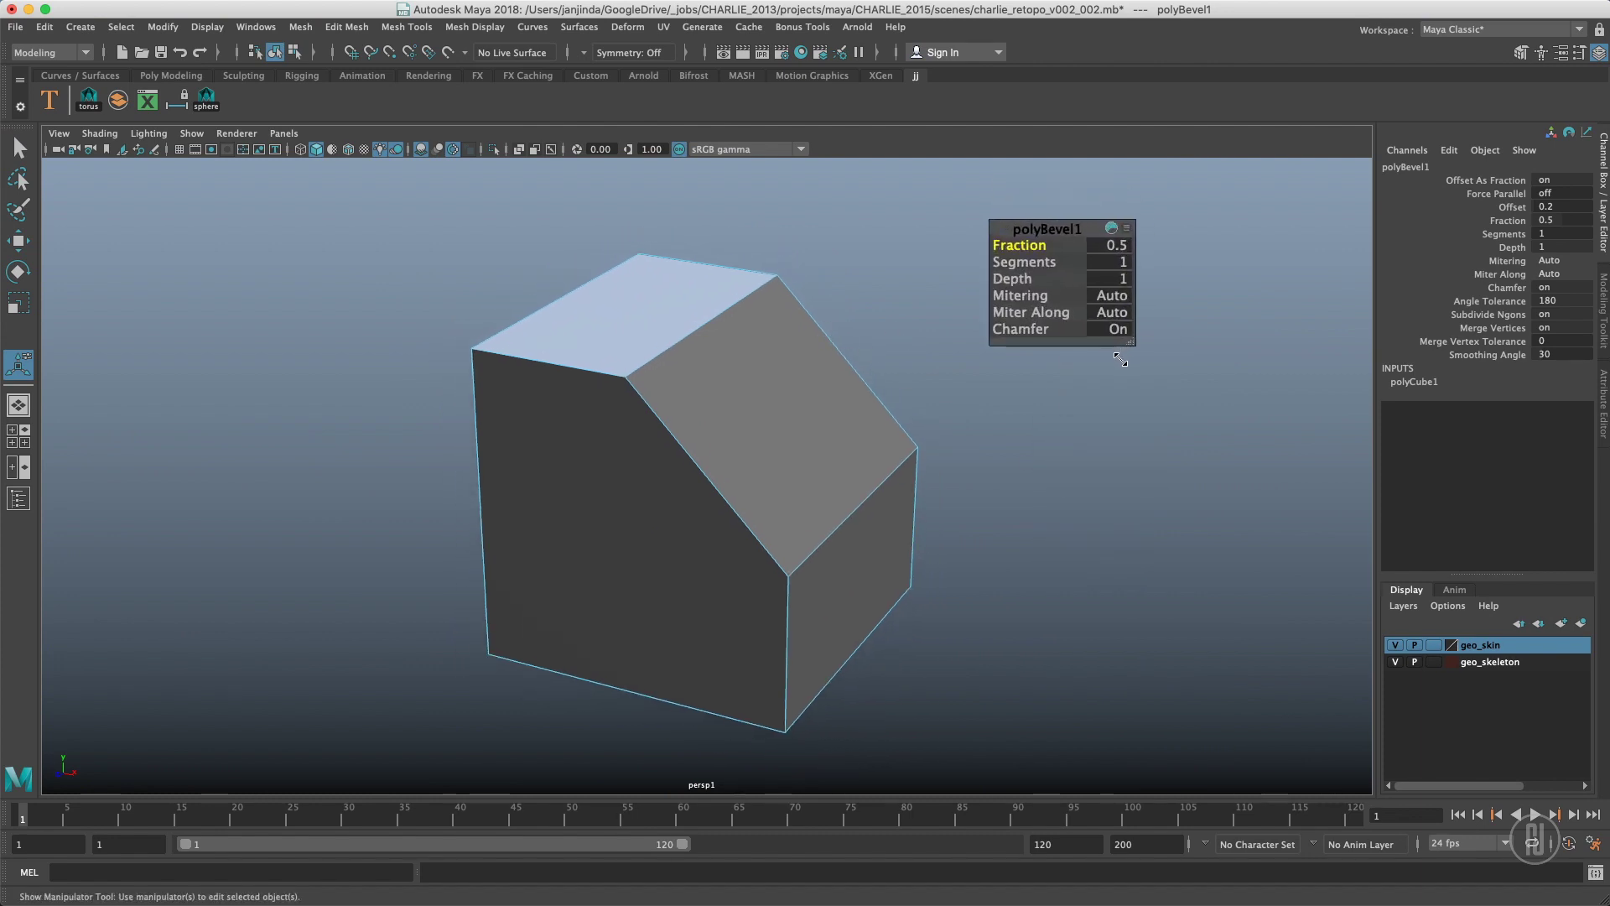
{"action": "left_click_drag", "start_coordinate": [1121, 309], "coordinate": [1205, 327]}
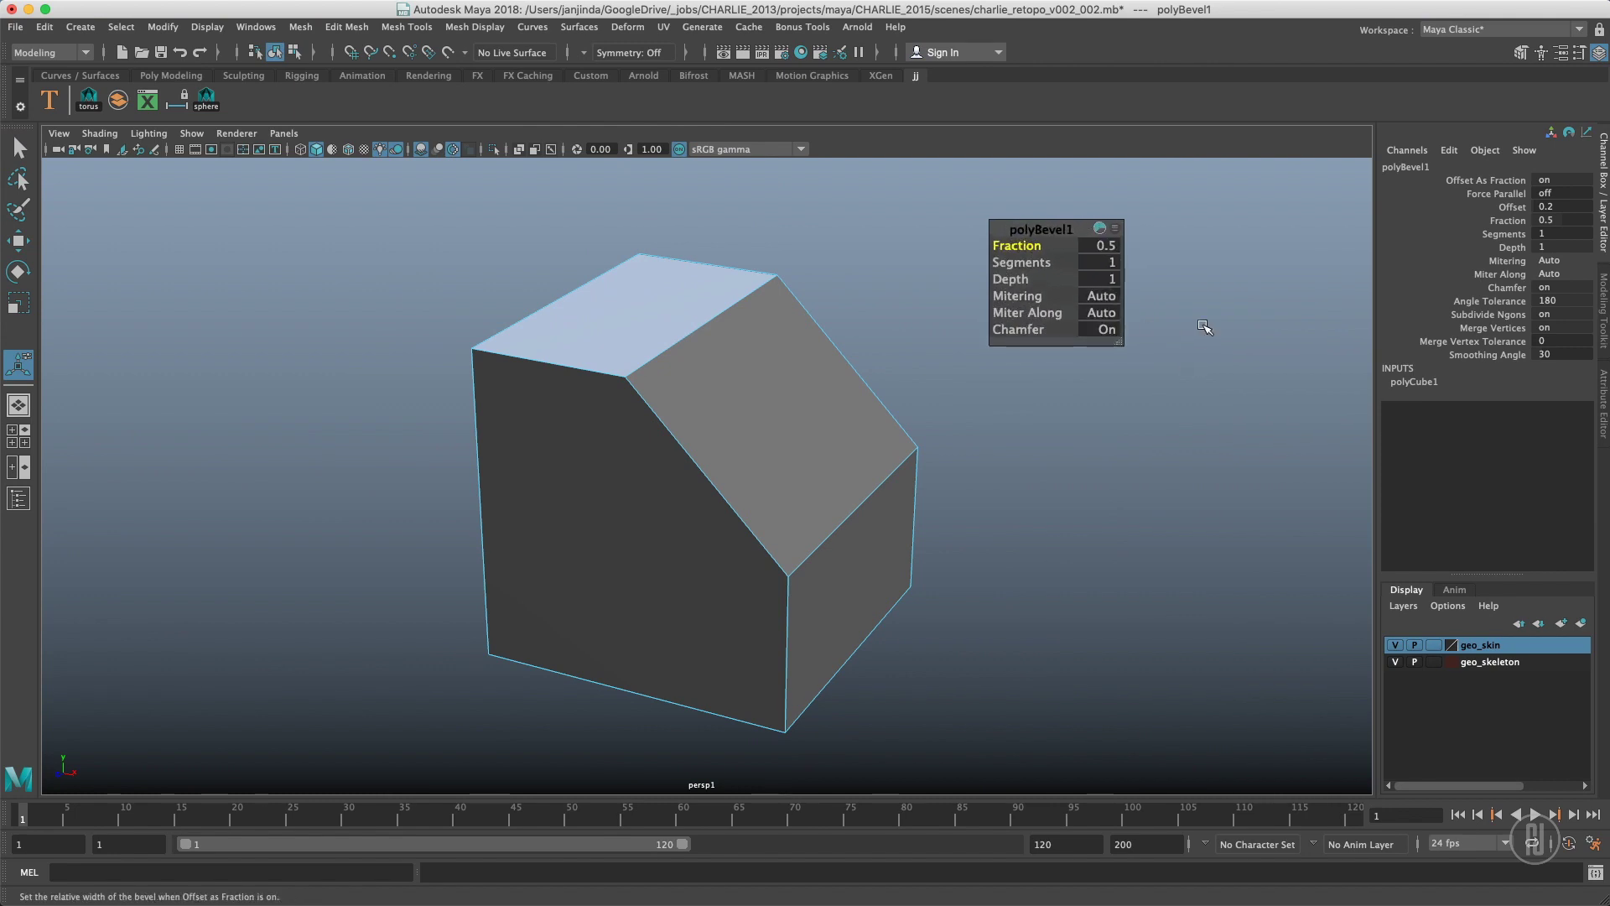
Show Offset and Angle Tolerance and hide Depth in the bevel's in-view editor, and set Fraction to 0.38.
{"action": "left_click", "coordinate": [1115, 226]}
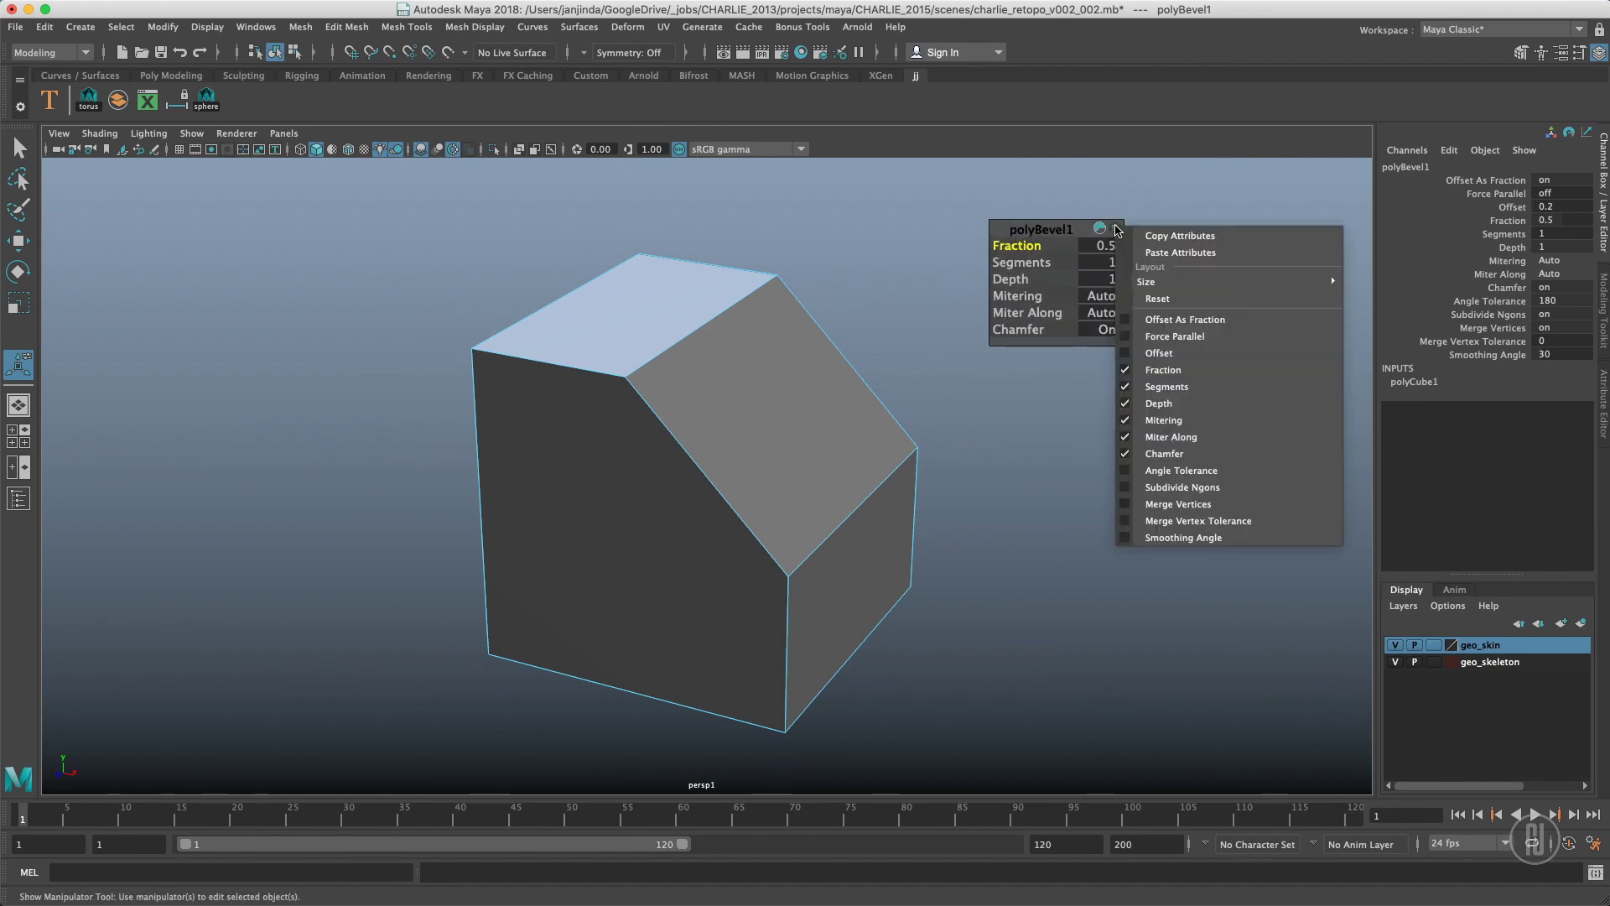
{"action": "left_click", "coordinate": [1171, 356]}
{"action": "left_click", "coordinate": [1114, 228]}
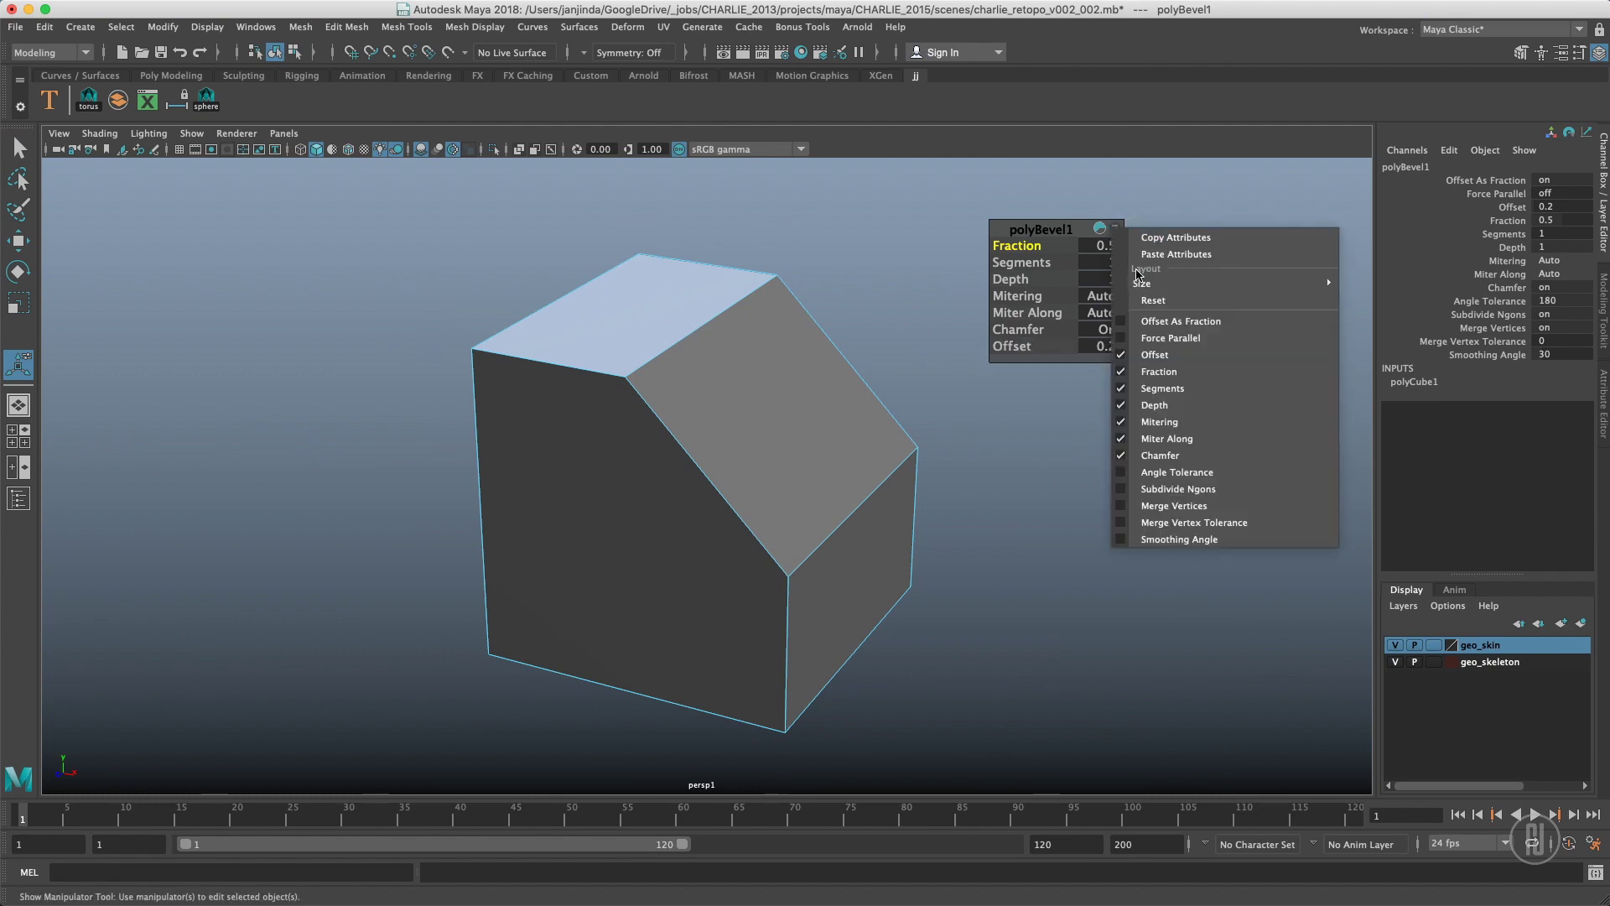
{"action": "left_click", "coordinate": [1152, 409]}
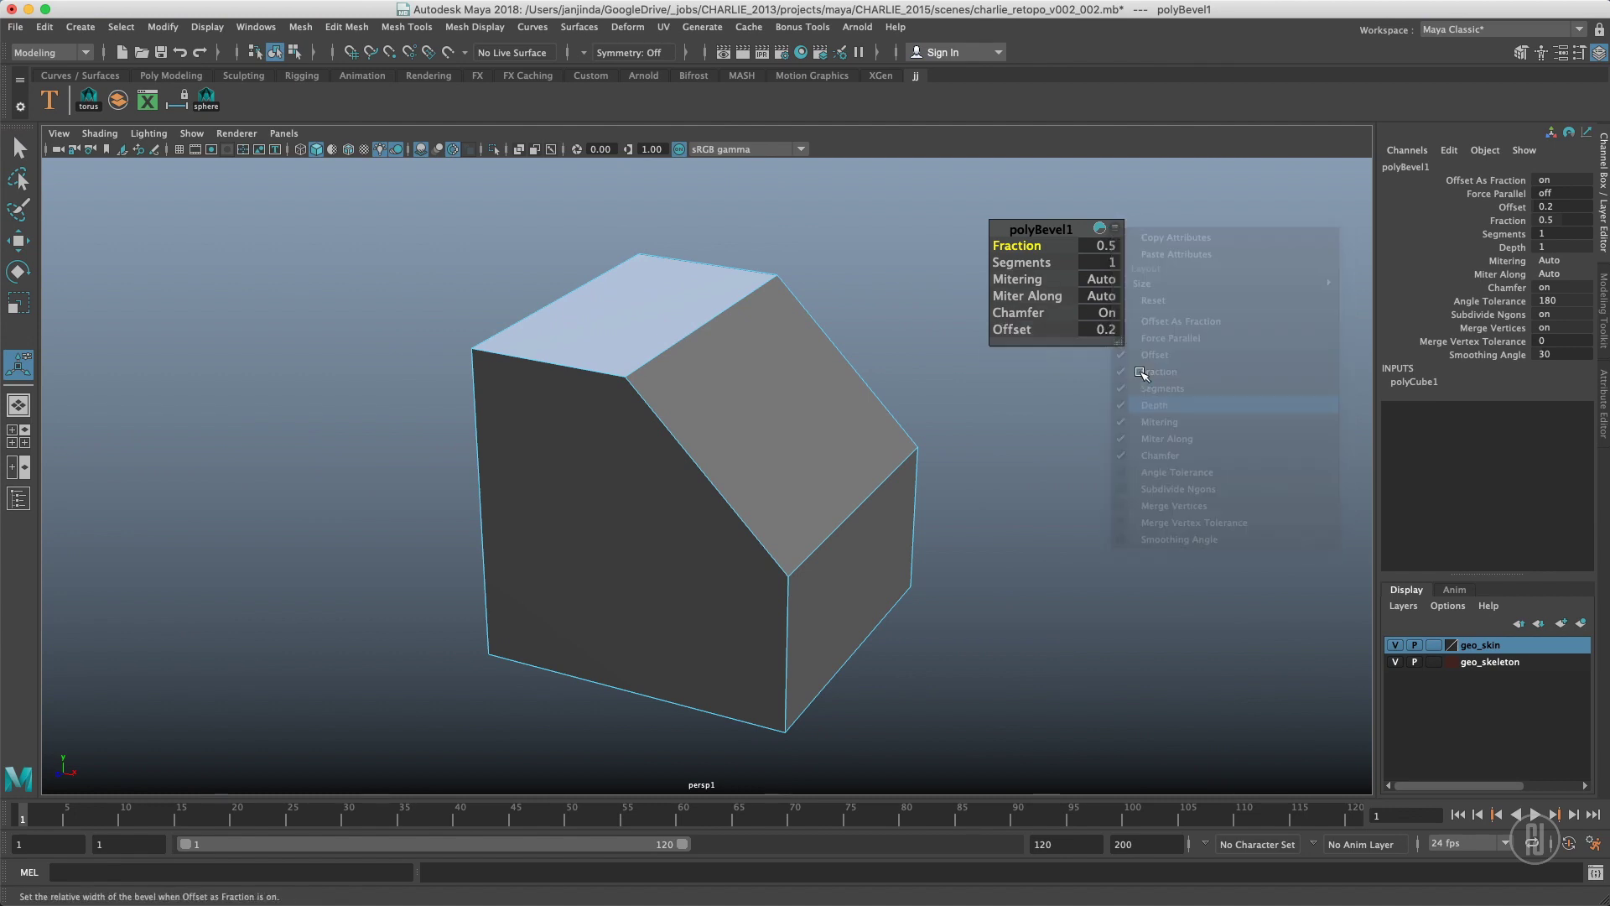
{"action": "left_click", "coordinate": [1118, 229]}
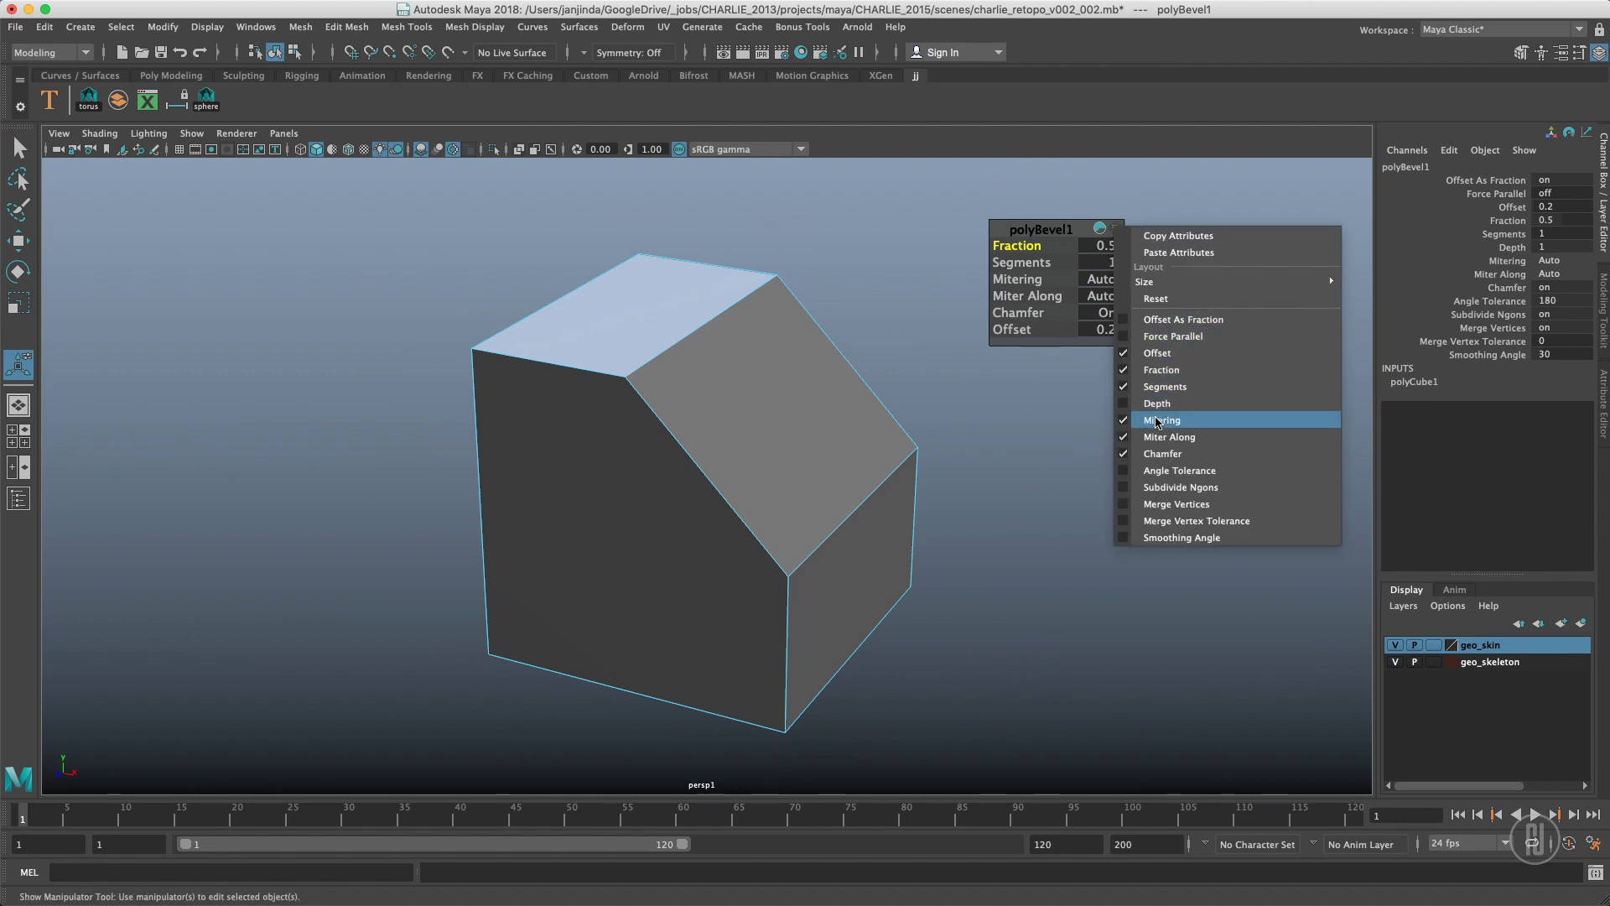
{"action": "left_click", "coordinate": [1163, 472]}
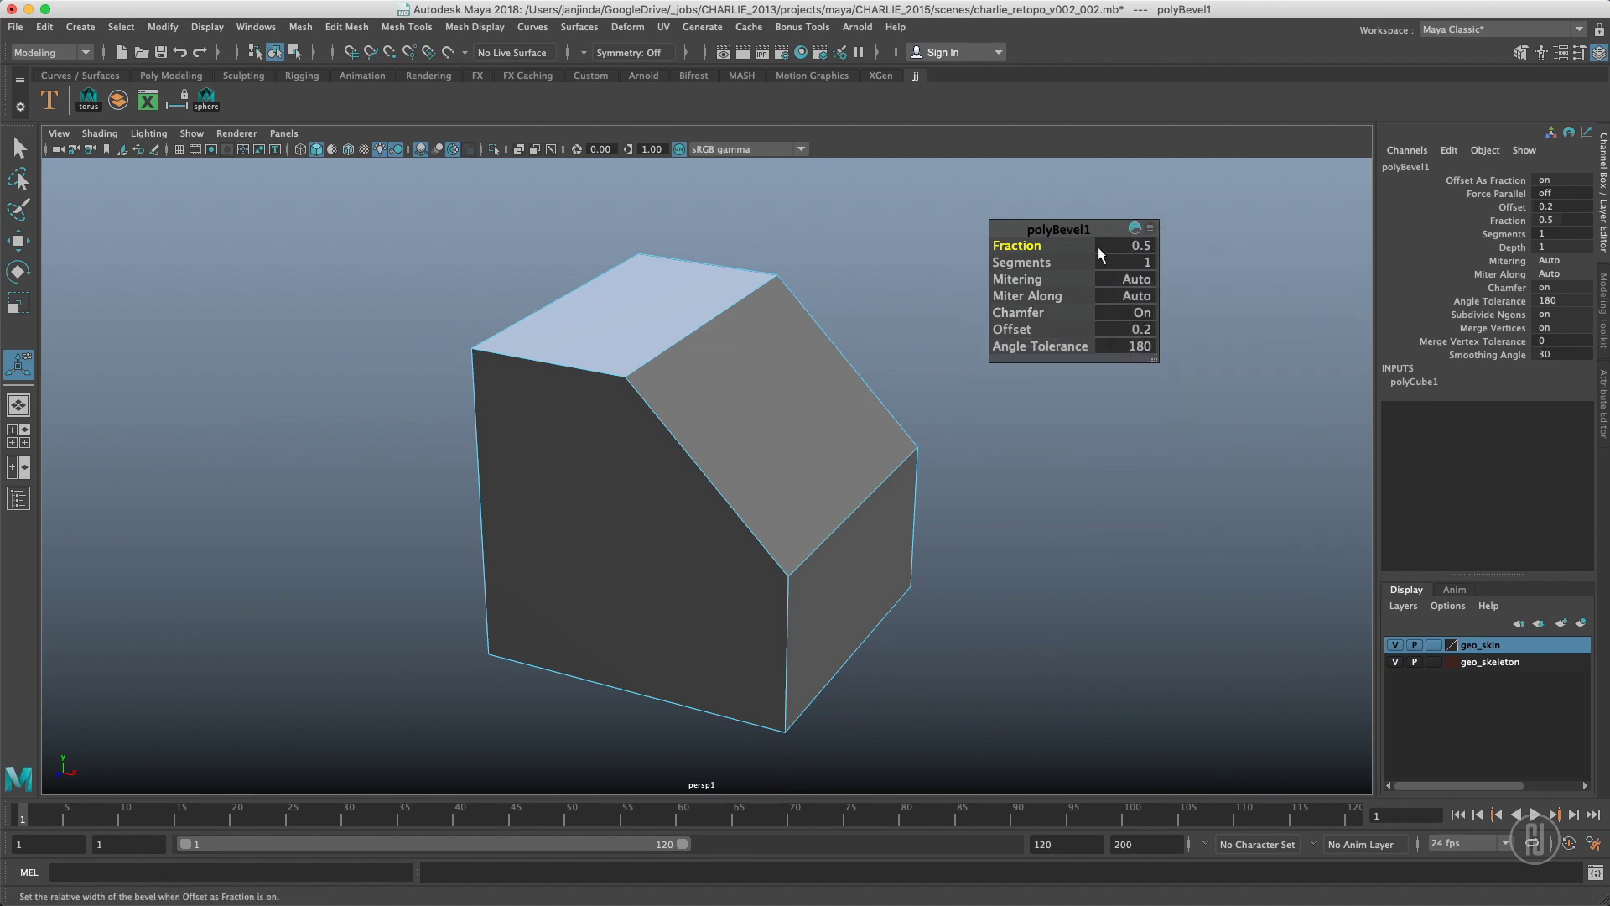
{"action": "left_click_drag", "start_coordinate": [873, 336], "coordinate": [849, 329], "text": "alt"}
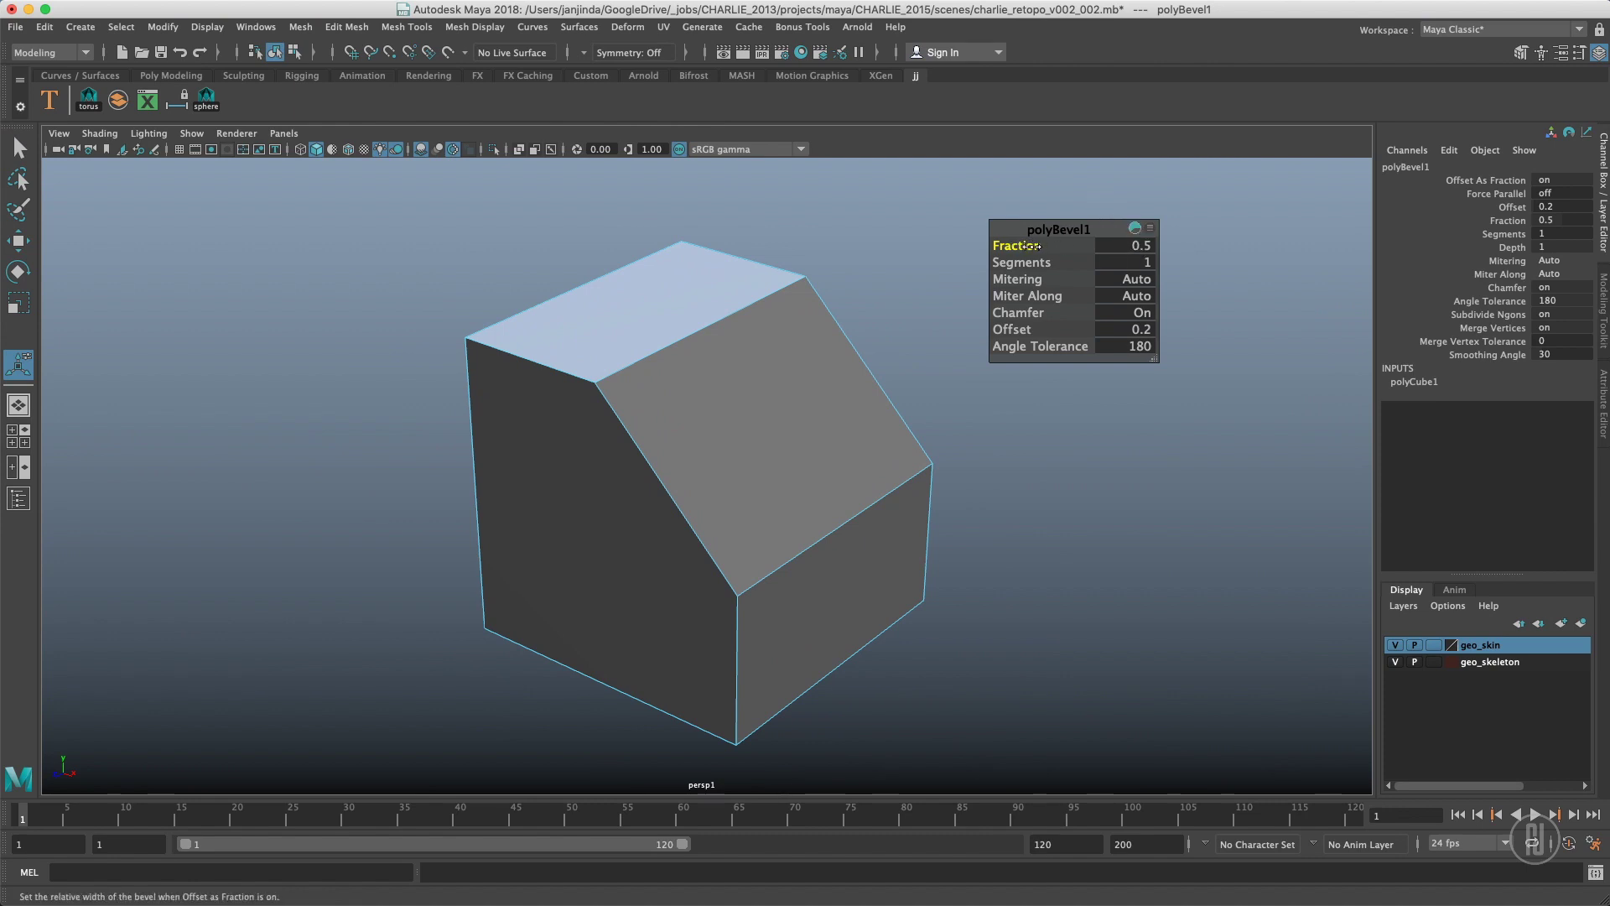
{"action": "mouse_move", "coordinate": [1031, 246]}
{"action": "left_mouse_down"}
{"action": "mouse_move", "coordinate": [1017, 247]}
{"action": "mouse_move", "coordinate": [1047, 248]}
{"action": "mouse_move", "coordinate": [983, 247]}
{"action": "mouse_move", "coordinate": [1019, 249]}
{"action": "left_mouse_up"}
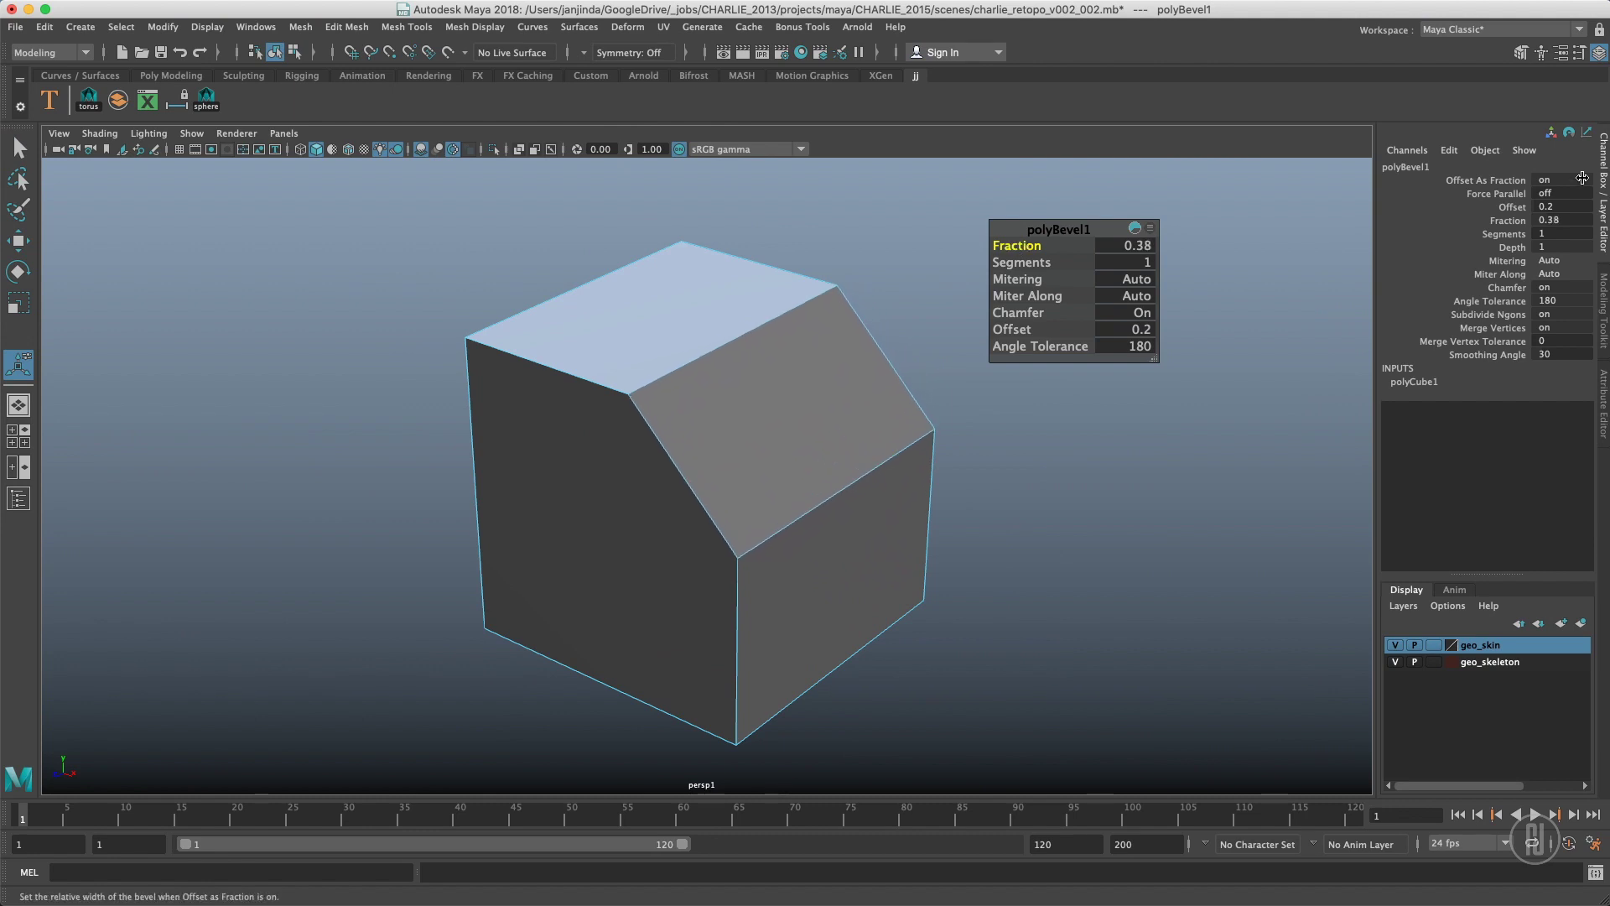
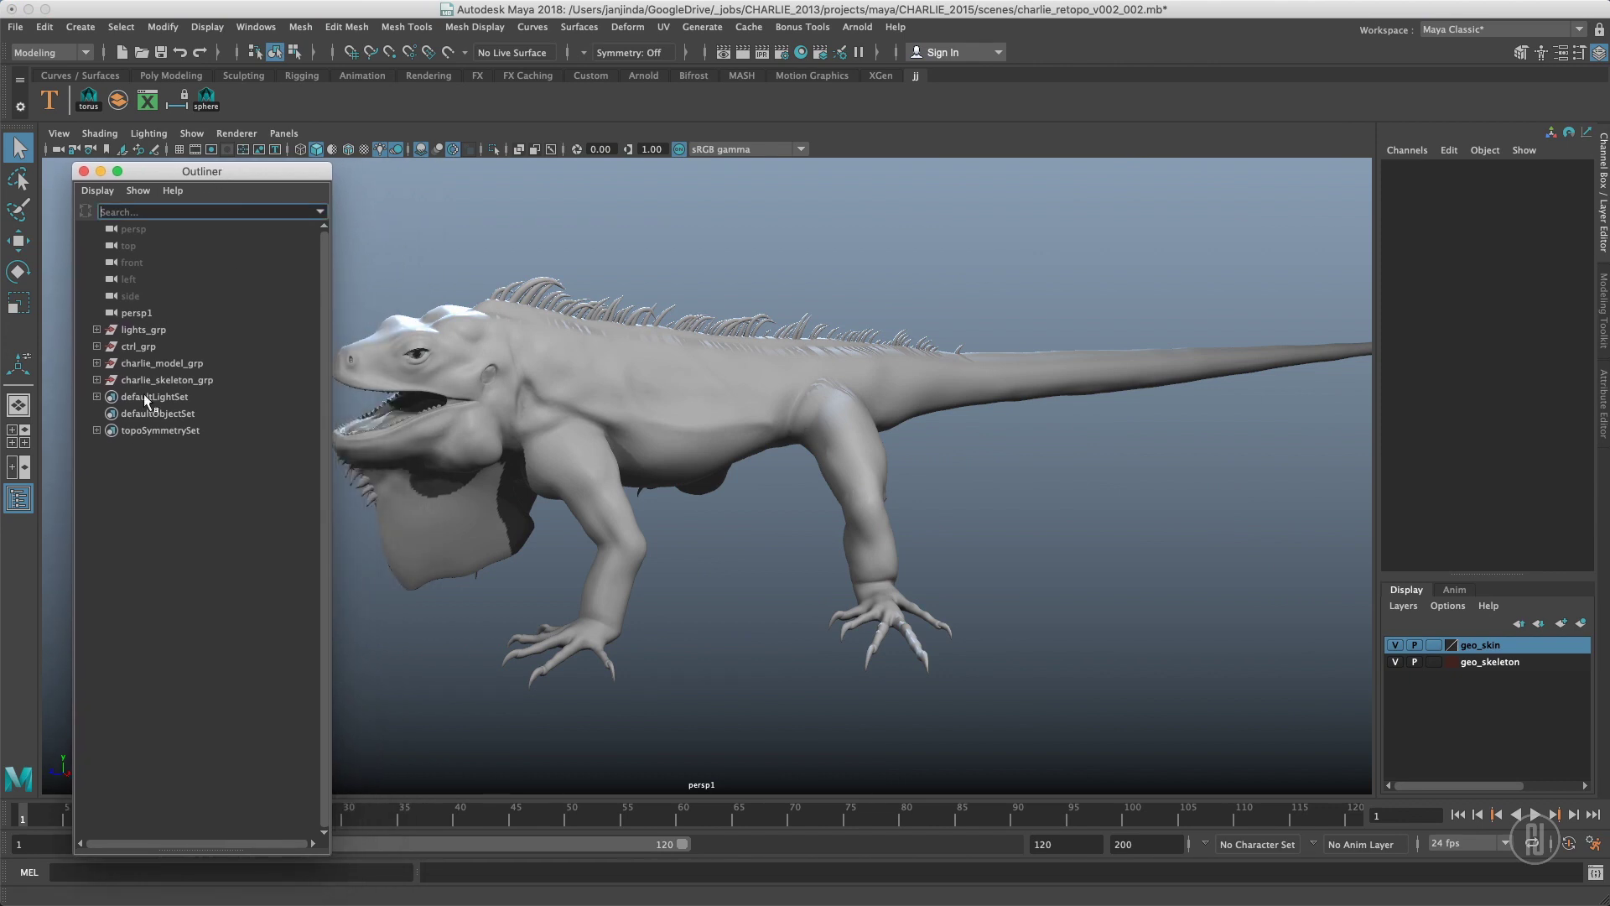
Open the Outliner as a floating window and place it over the side of the viewport, clear of the iguana.
{"action": "left_click", "coordinate": [405, 227]}
{"action": "left_click", "coordinate": [255, 26]}
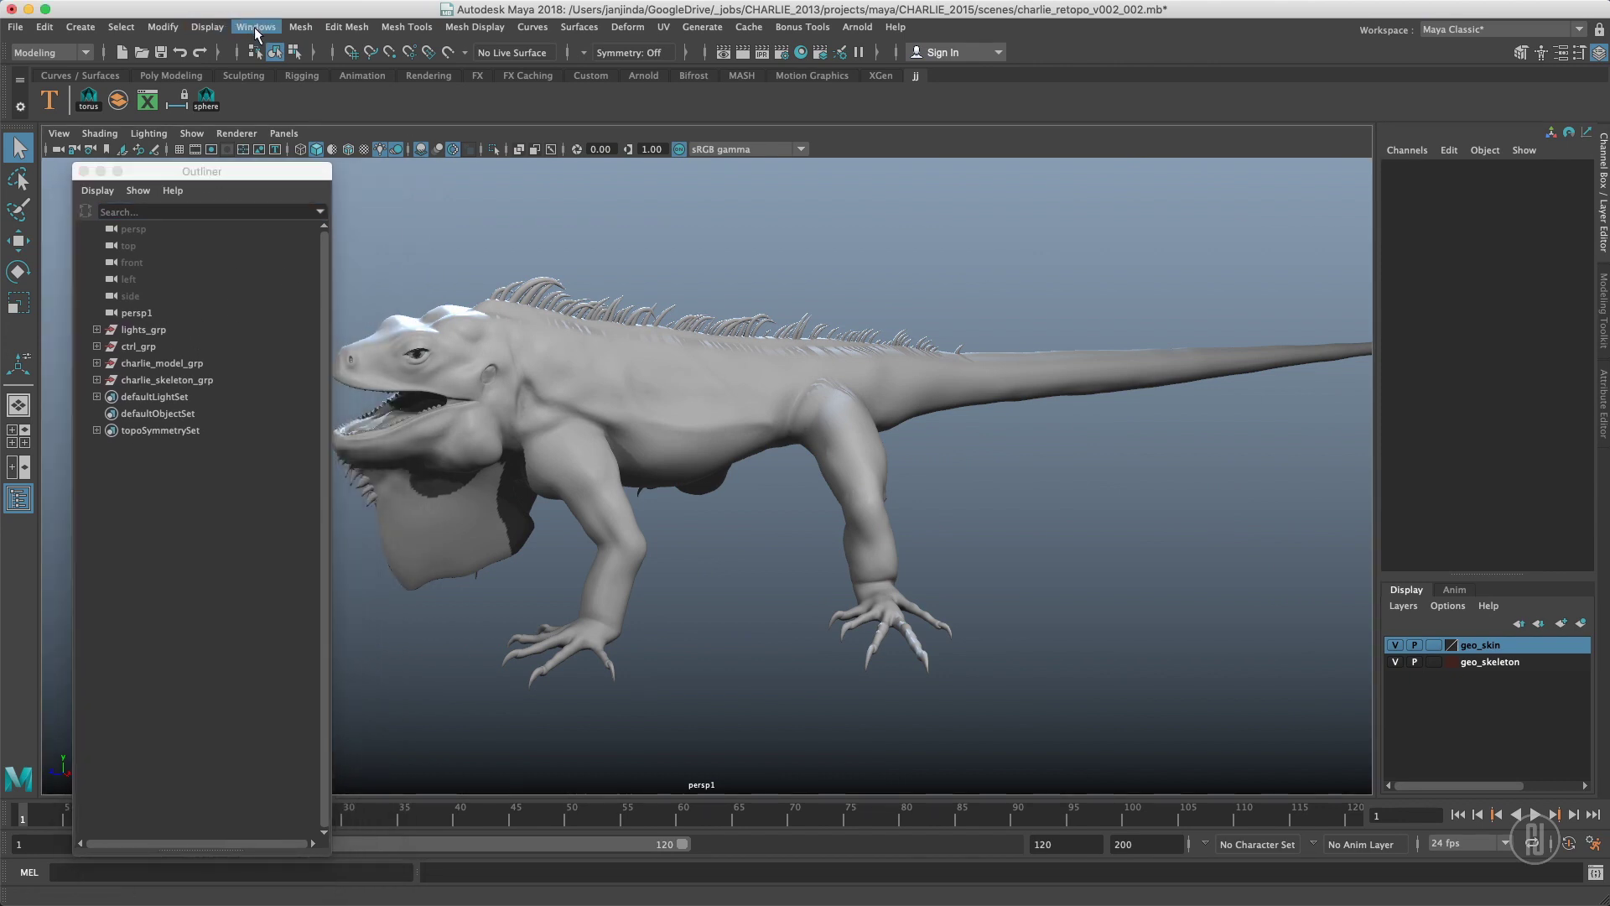
{"action": "left_click", "coordinate": [302, 215]}
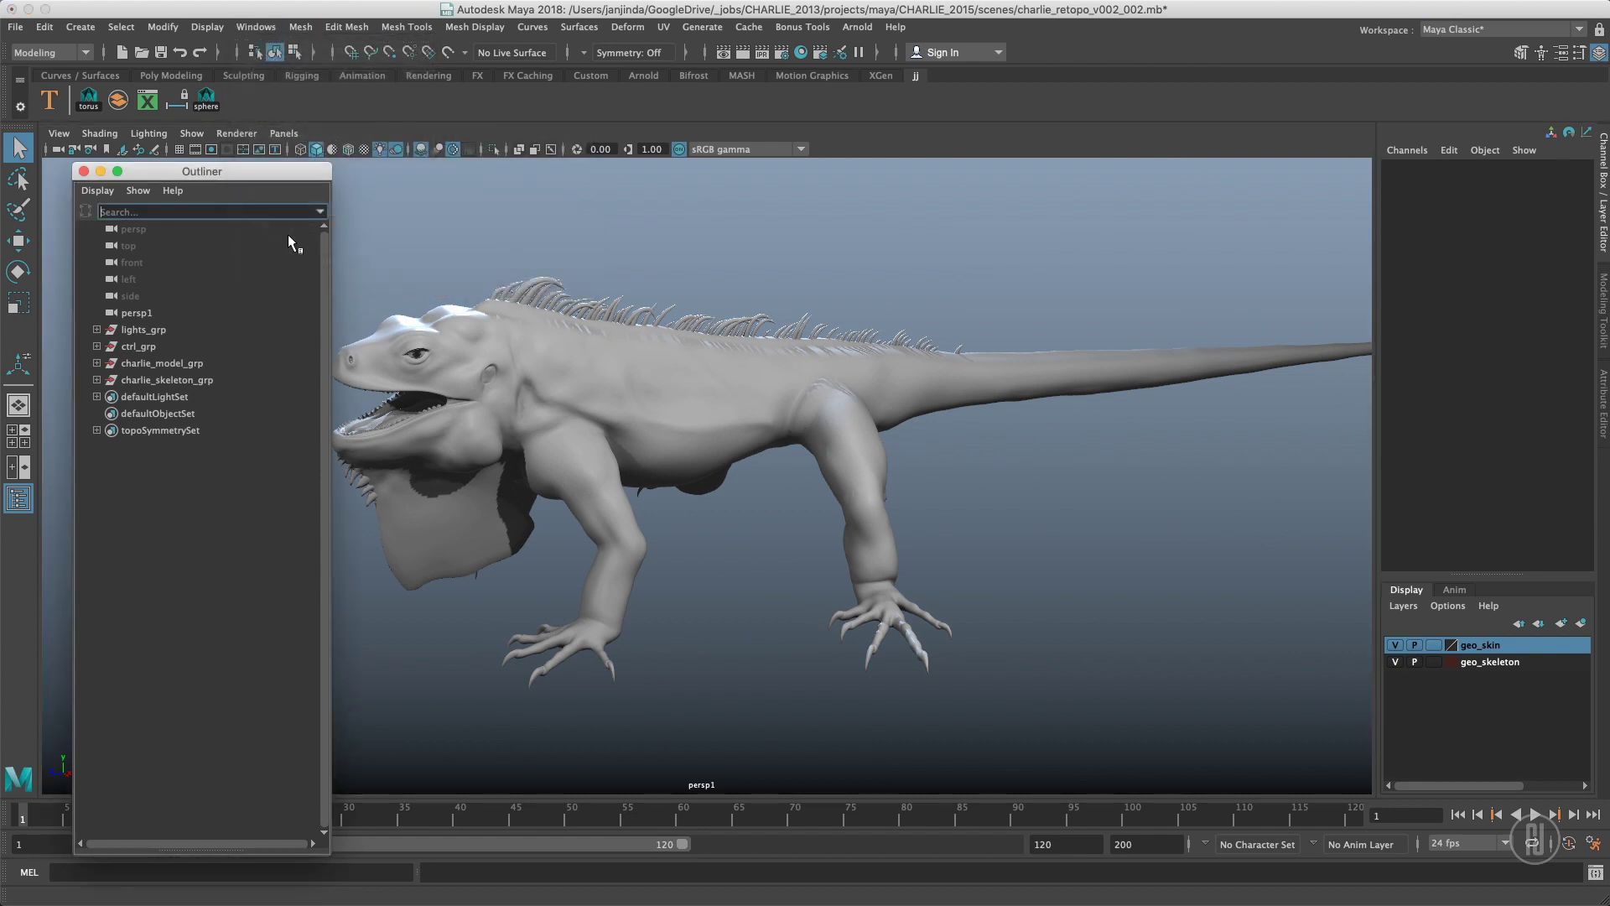
{"action": "mouse_move", "coordinate": [281, 177]}
{"action": "left_mouse_down"}
{"action": "mouse_move", "coordinate": [377, 174]}
{"action": "mouse_move", "coordinate": [310, 175]}
{"action": "left_mouse_up"}
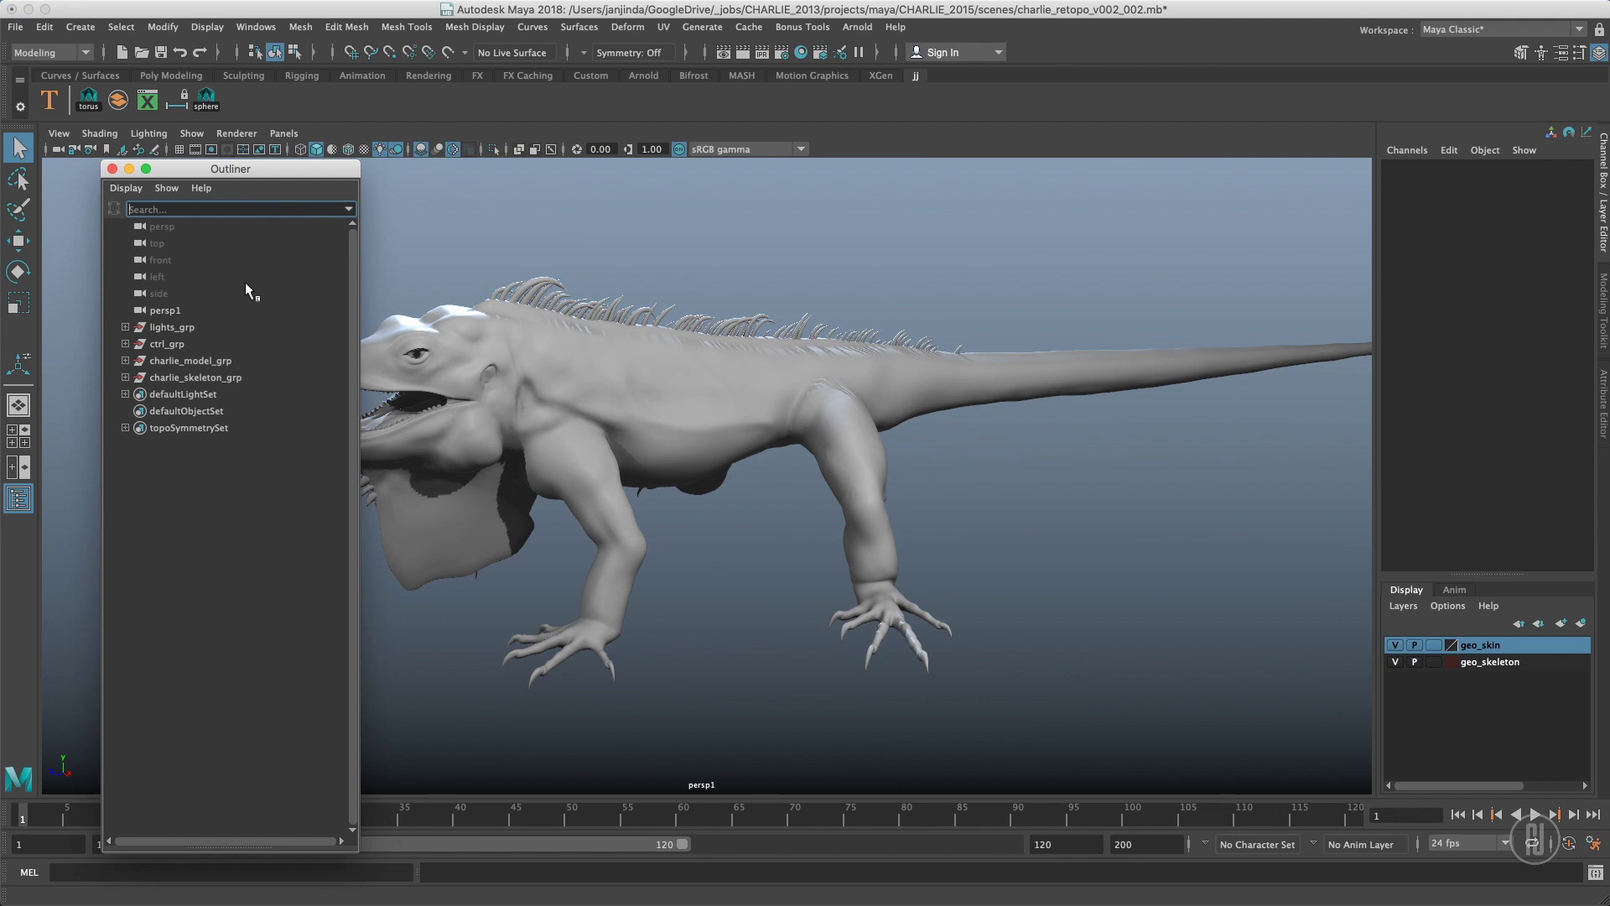
{"action": "left_click_drag", "start_coordinate": [398, 205], "coordinate": [586, 207], "text": "alt"}
{"action": "left_click_drag", "start_coordinate": [256, 172], "coordinate": [216, 179]}
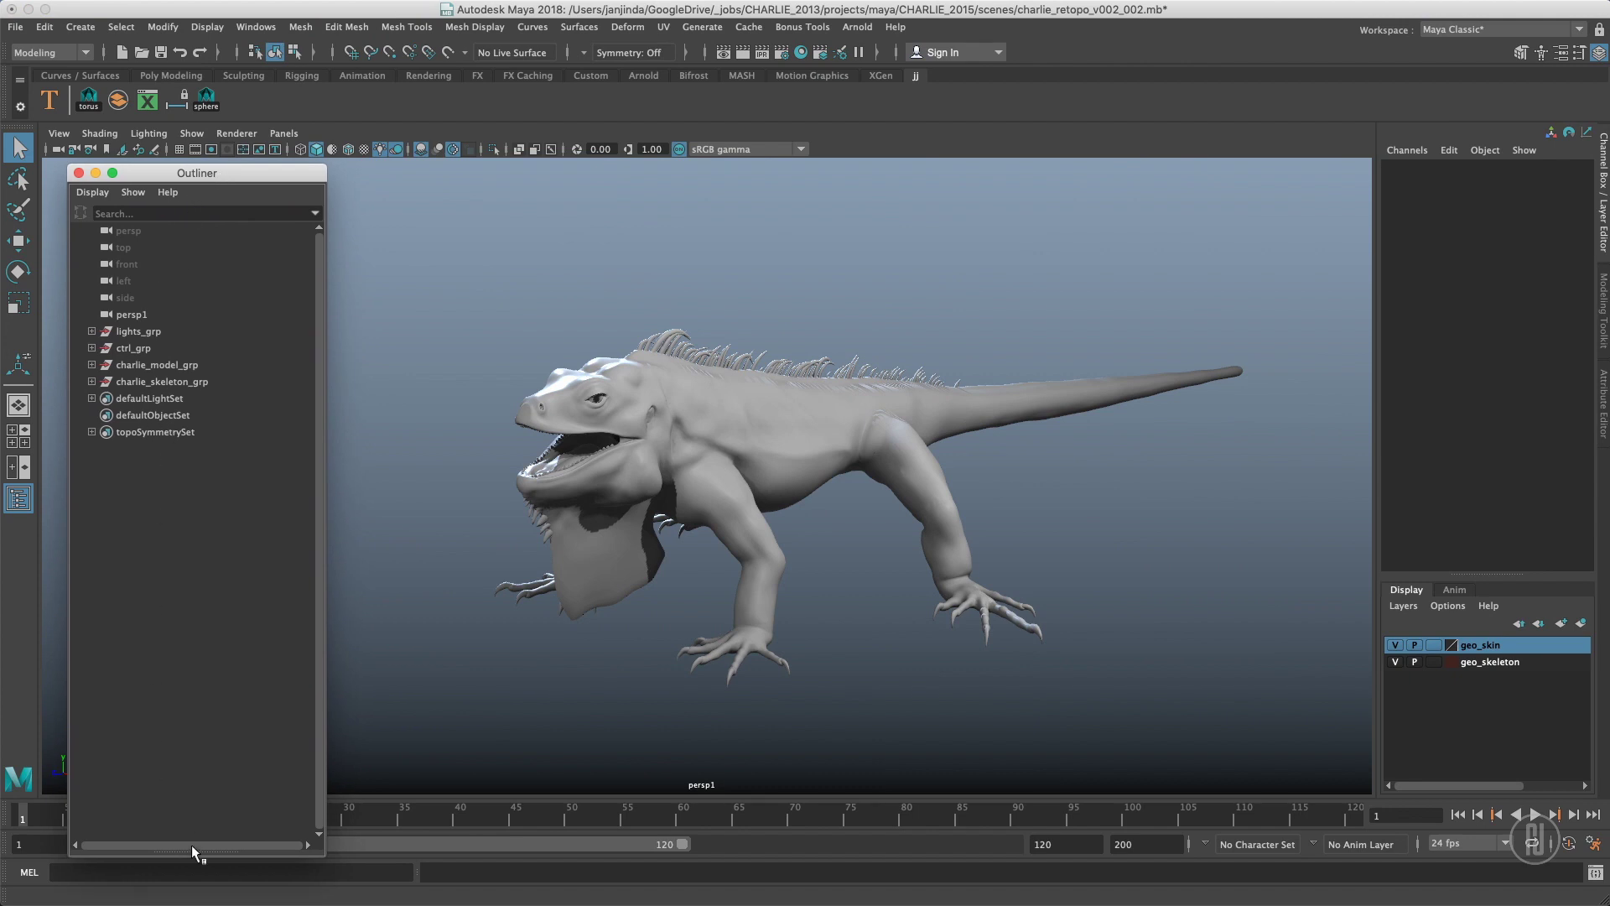
Switch to a side-by-side two-pane layout, replace the perspective pane with an Outliner, and narrow that pane.
{"action": "left_click", "coordinate": [283, 134]}
{"action": "left_click", "coordinate": [292, 136]}
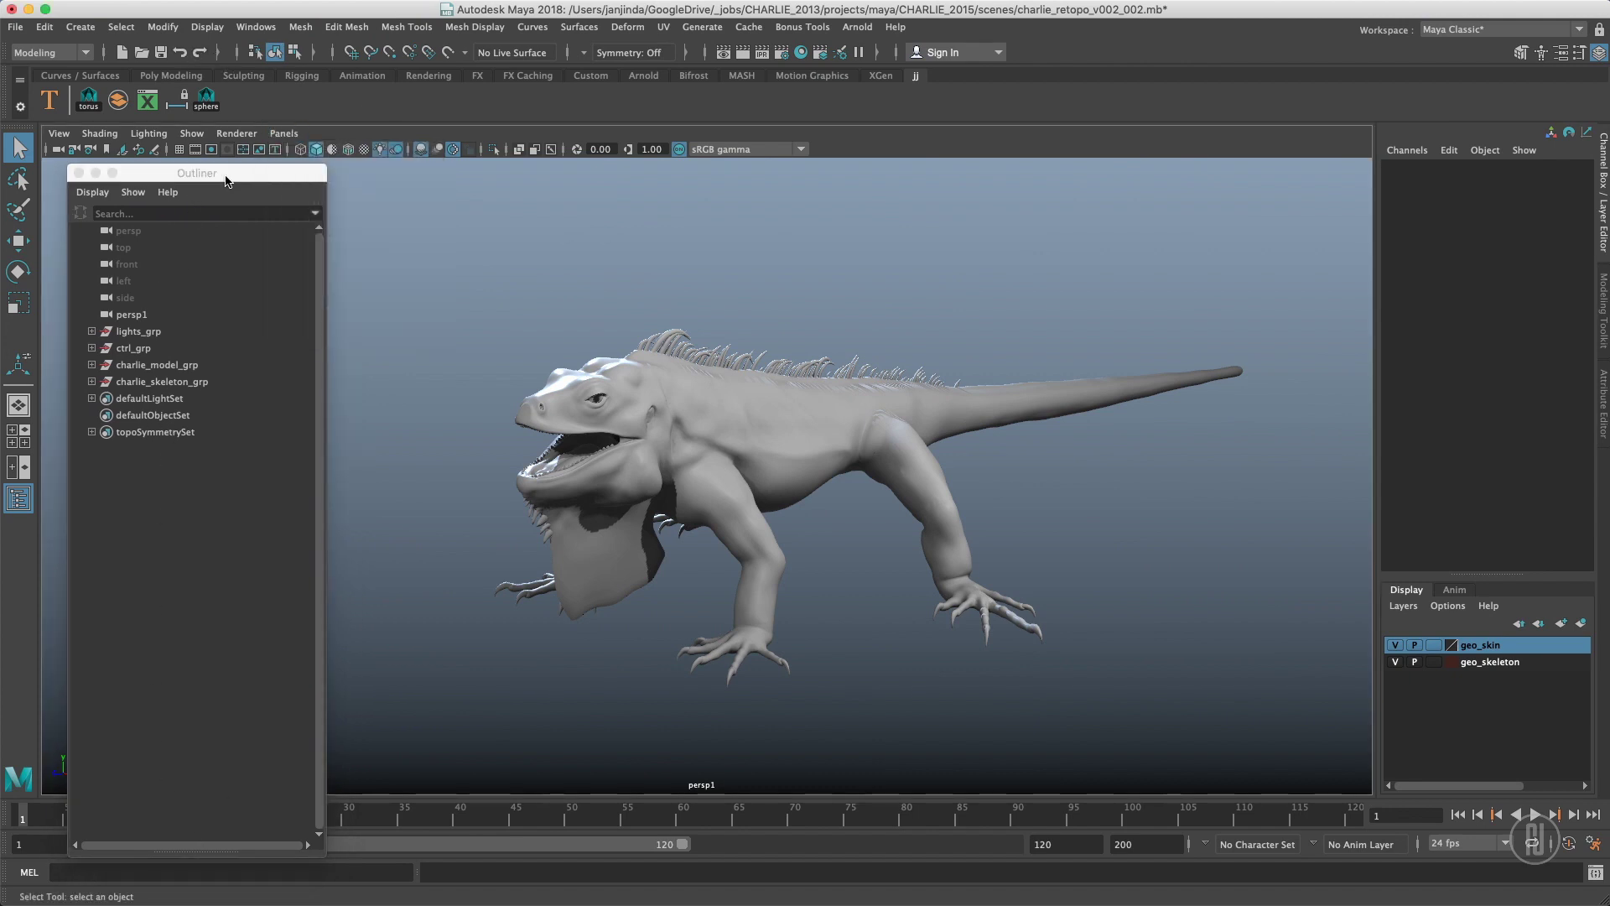
{"action": "left_click", "coordinate": [22, 468]}
{"action": "left_click", "coordinate": [950, 134]}
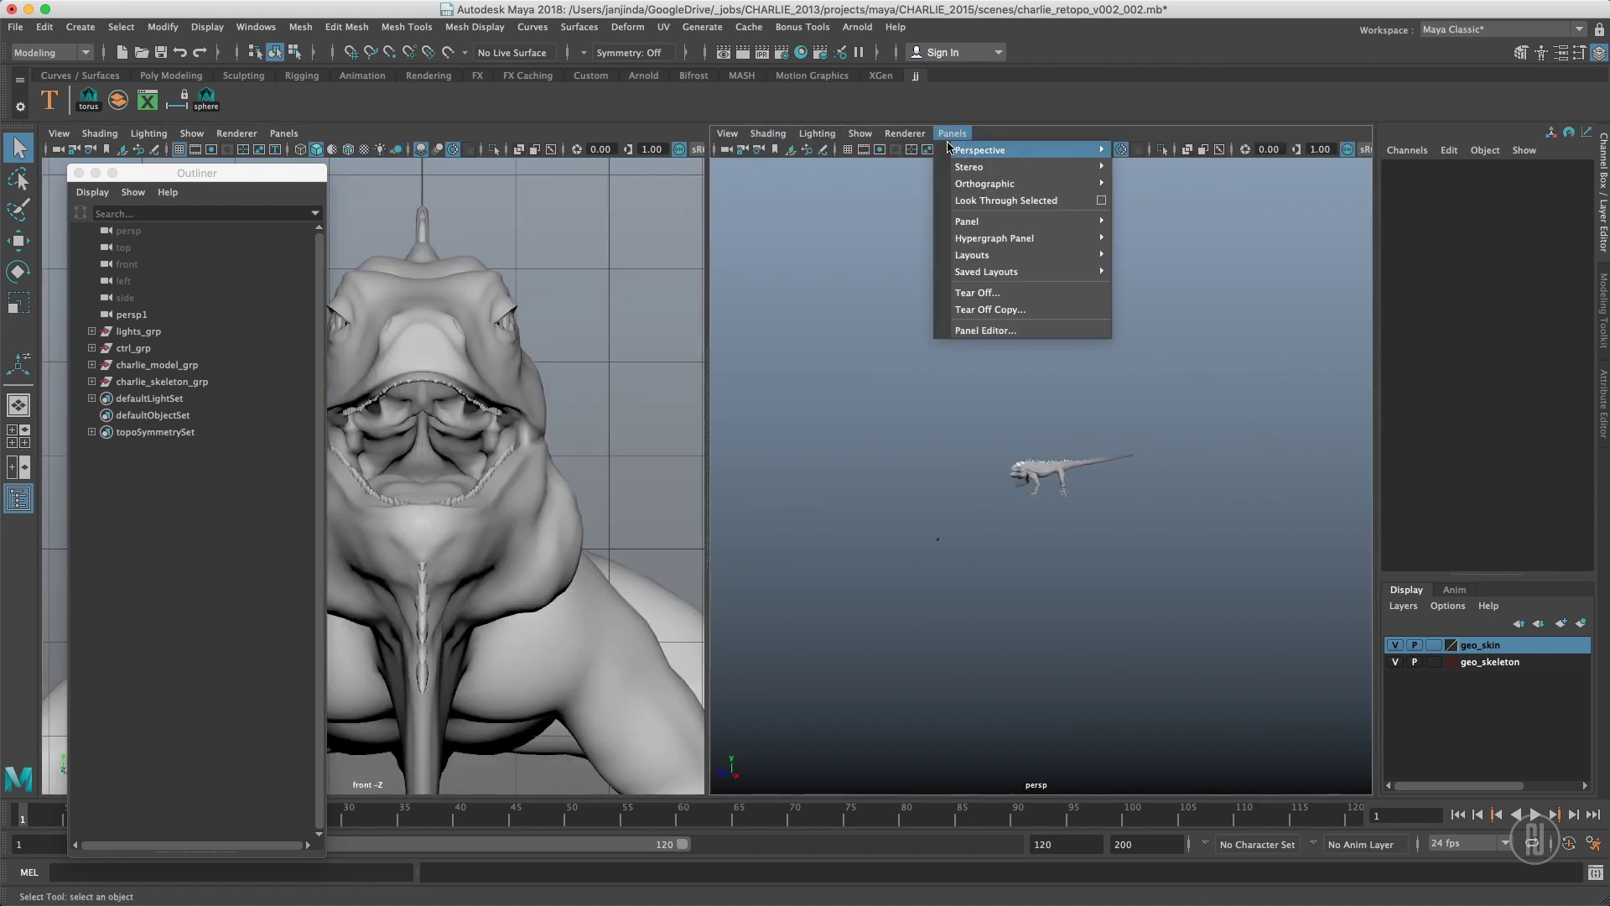
{"action": "mouse_move", "coordinate": [1023, 222]}
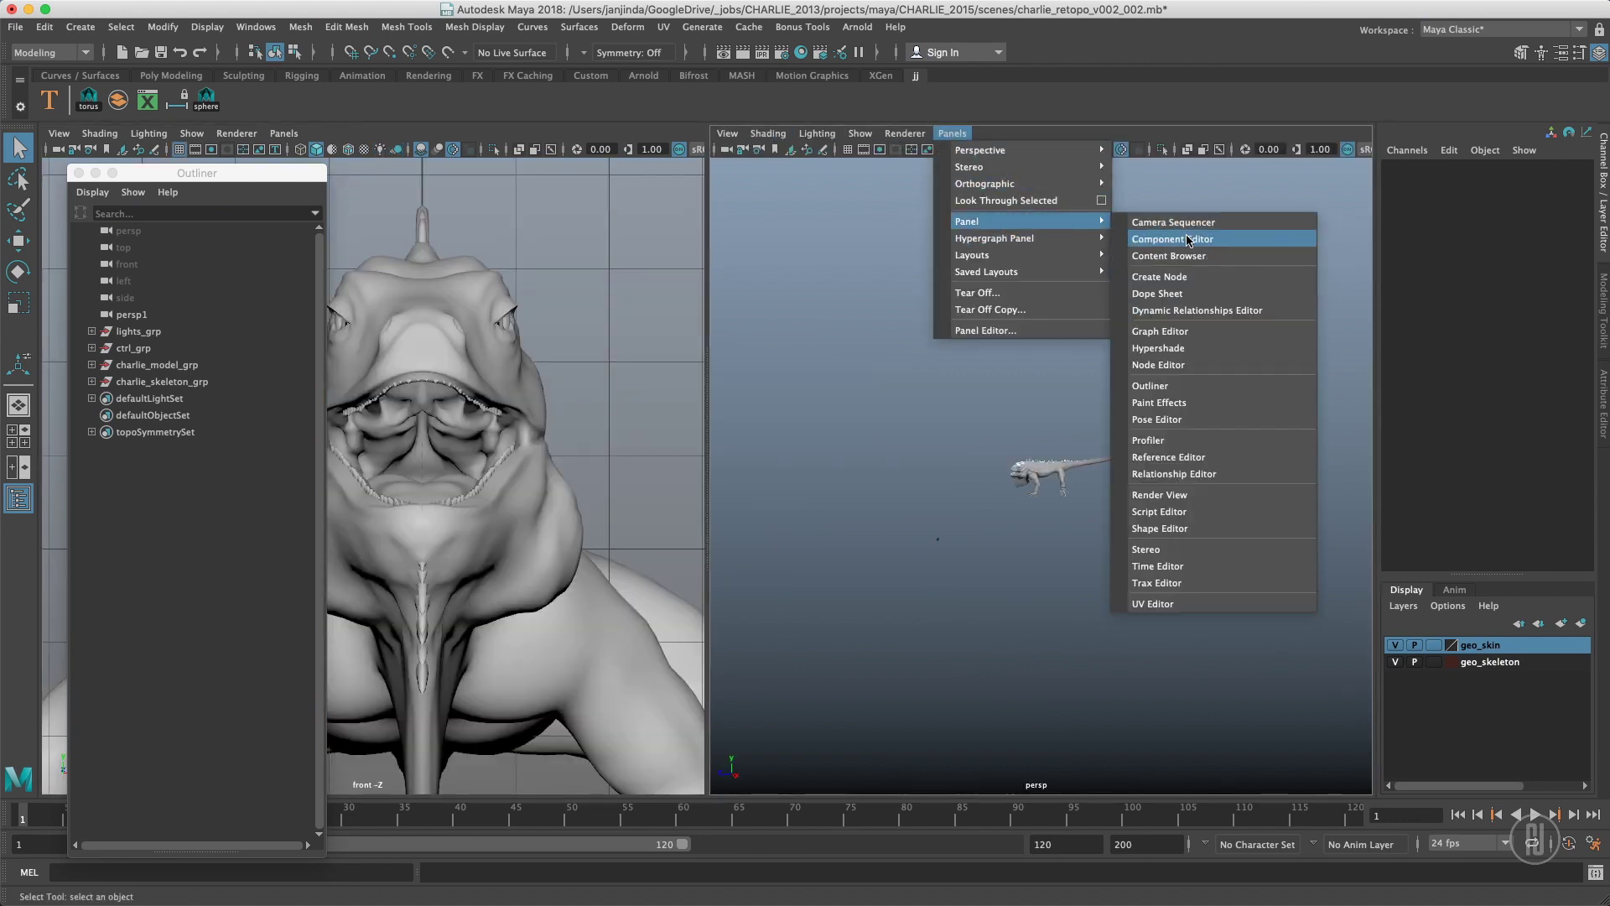
{"action": "left_click", "coordinate": [1178, 387]}
{"action": "left_click_drag", "start_coordinate": [711, 276], "coordinate": [973, 277]}
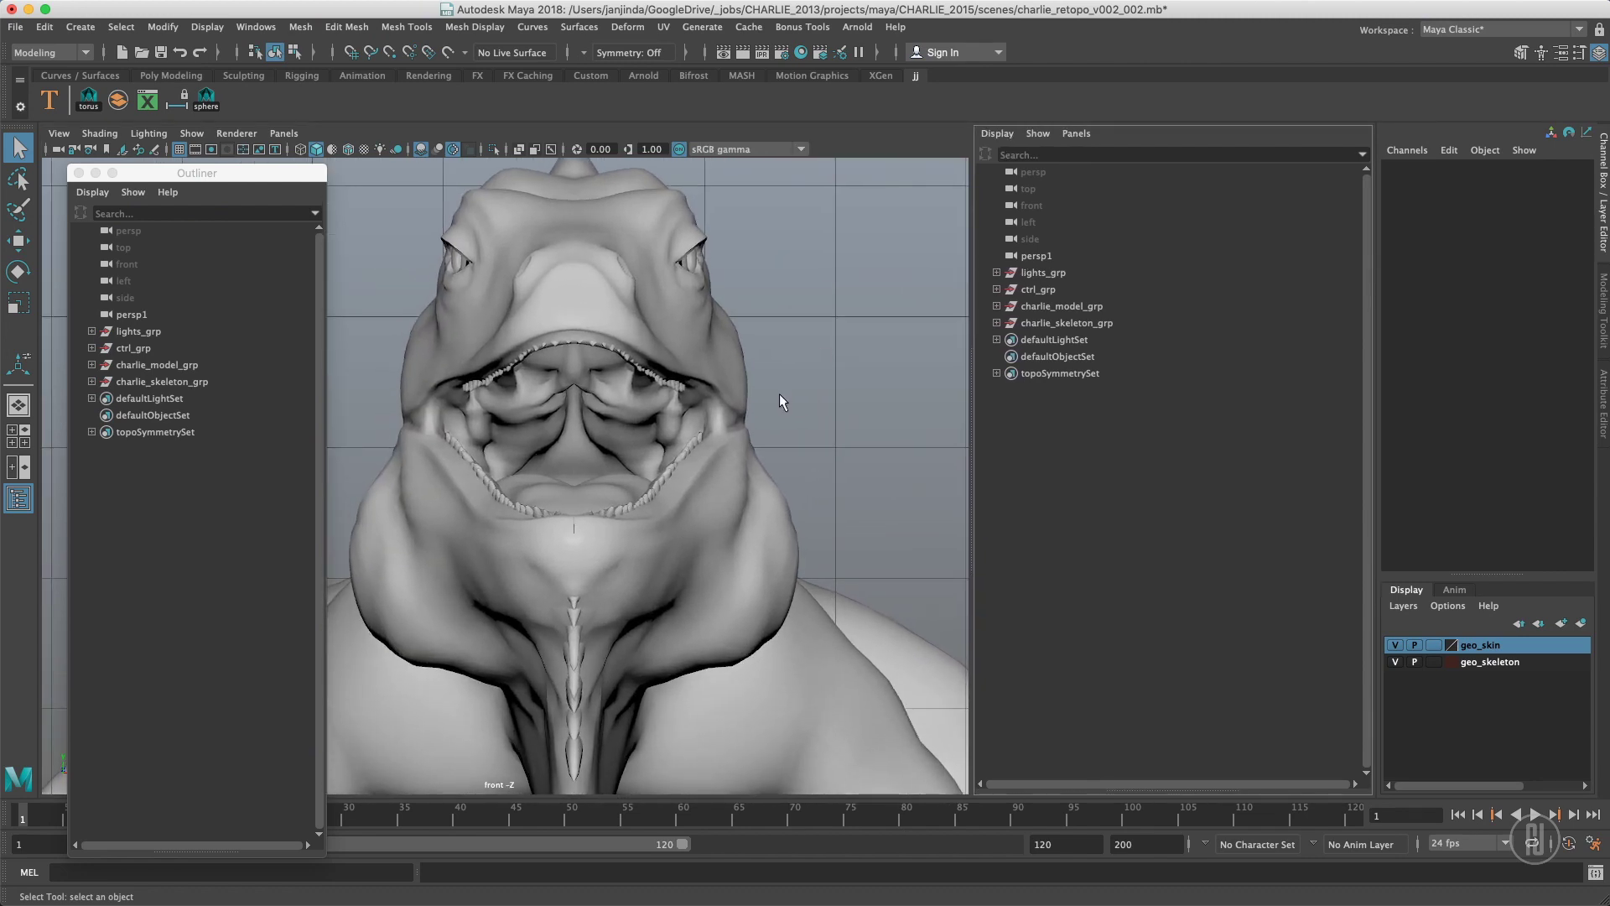
Tear off a copy of the docked Outliner and place it beside the other floating Outliner.
{"action": "left_click", "coordinate": [1077, 133]}
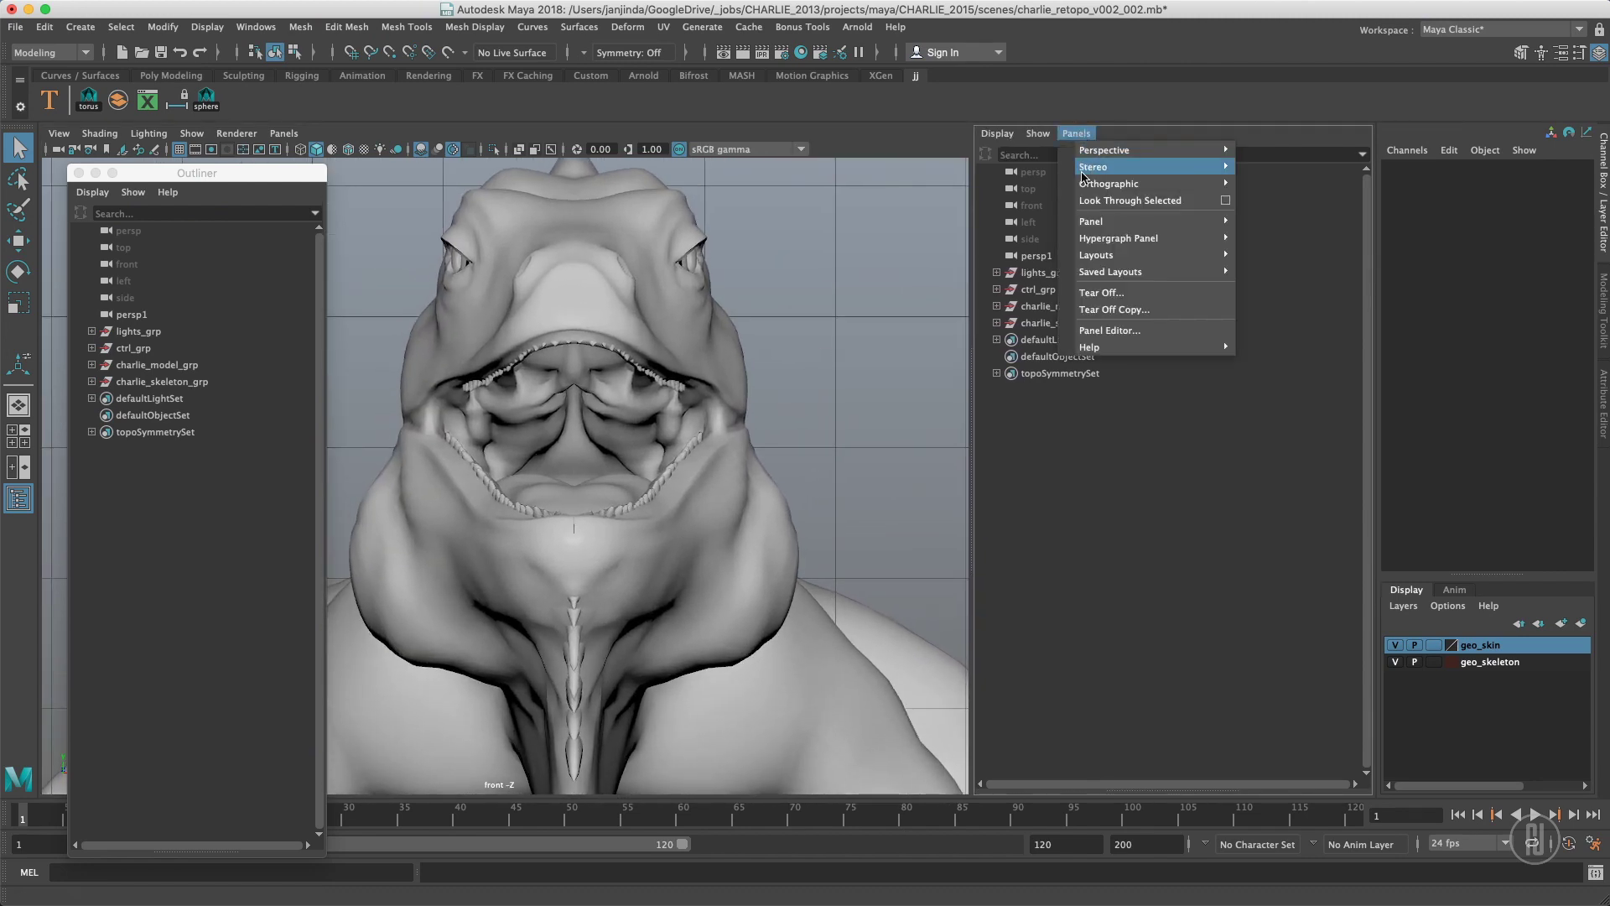
{"action": "left_click", "coordinate": [1120, 310]}
{"action": "left_click_drag", "start_coordinate": [579, 163], "coordinate": [454, 178]}
{"action": "left_click_drag", "start_coordinate": [721, 419], "coordinate": [663, 404], "text": "alt"}
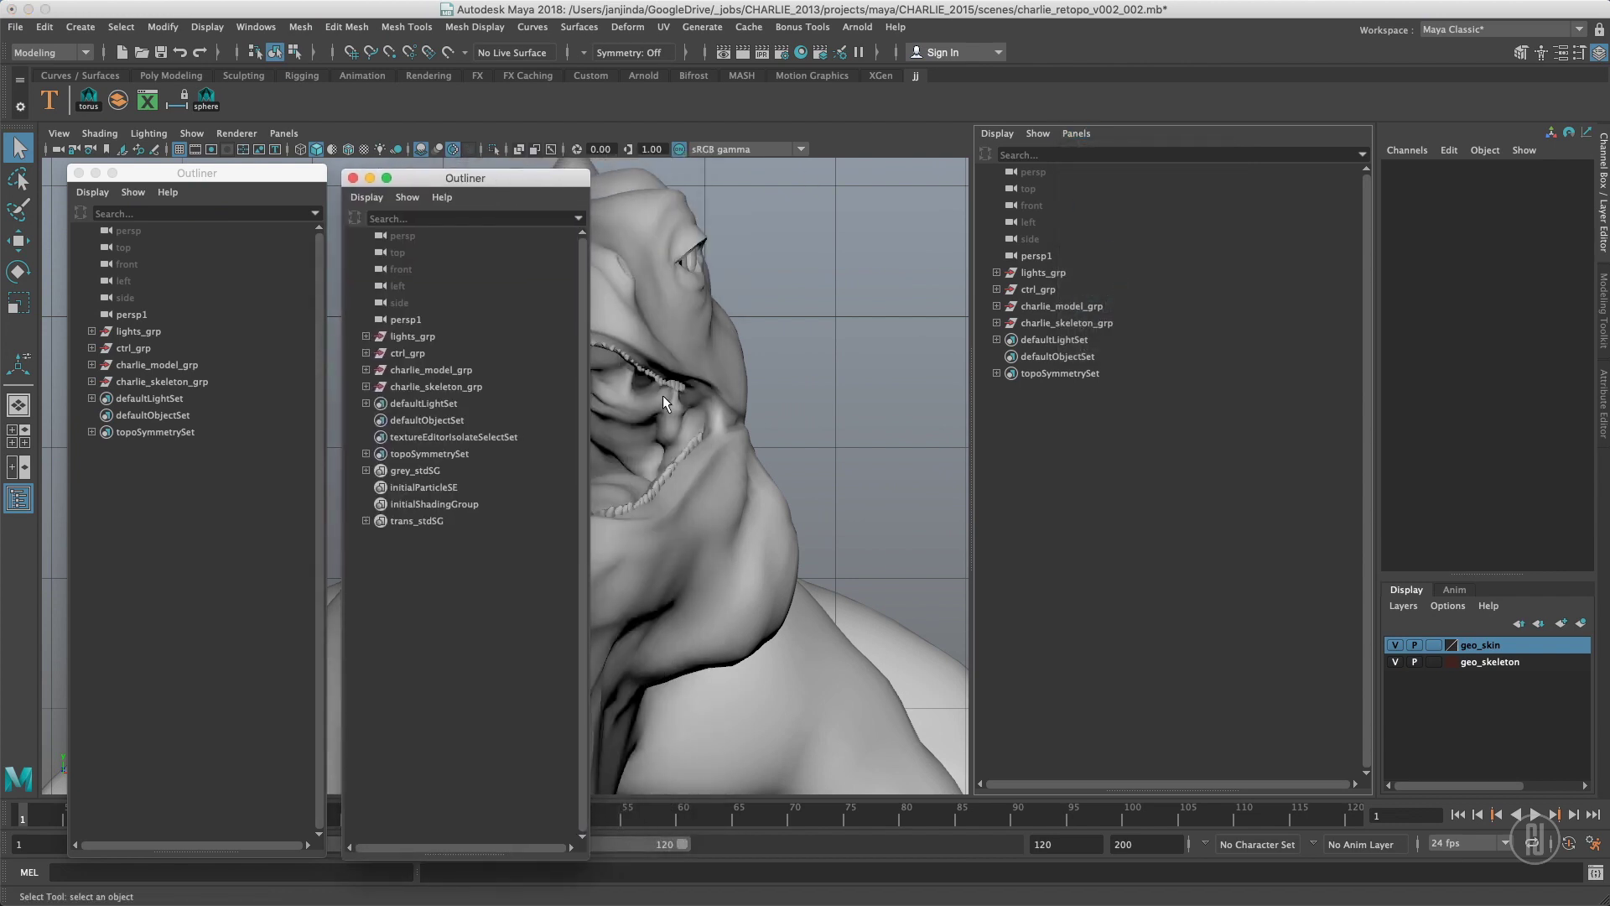
Expand charlie_skeleton_grp in all three Outliners and ctrl_grp in the torn-off one, selecting charlie_model_grp and finally pelvis_grp.
{"action": "left_click", "coordinate": [366, 353]}
{"action": "left_click", "coordinate": [366, 421]}
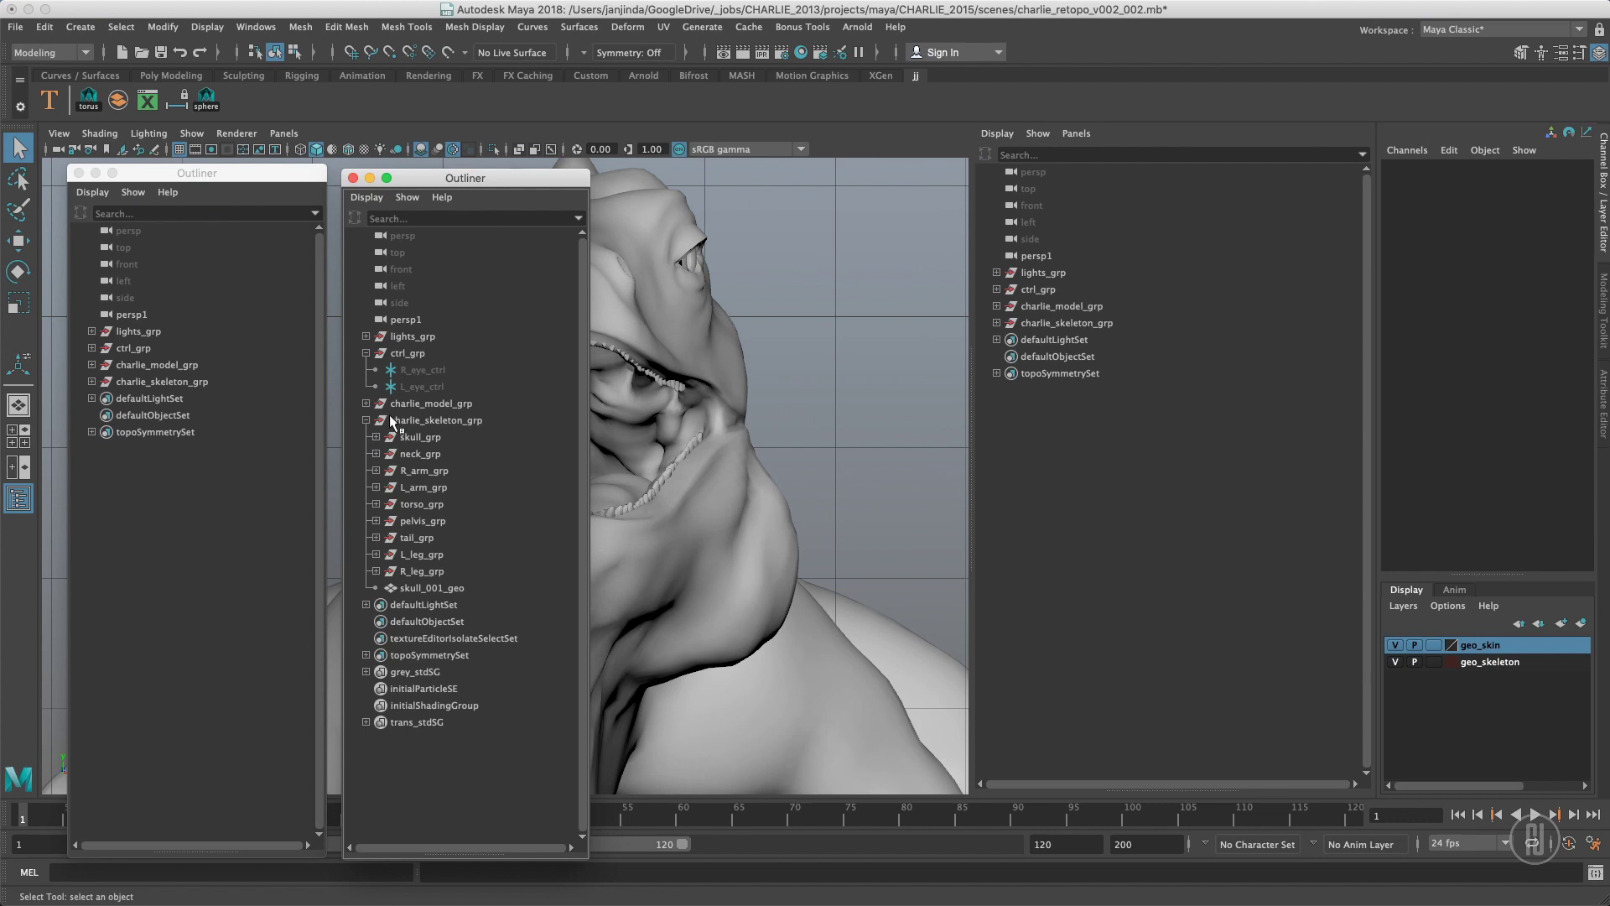
{"action": "left_click", "coordinate": [996, 323]}
{"action": "left_click", "coordinate": [1061, 307]}
{"action": "left_click", "coordinate": [91, 382]}
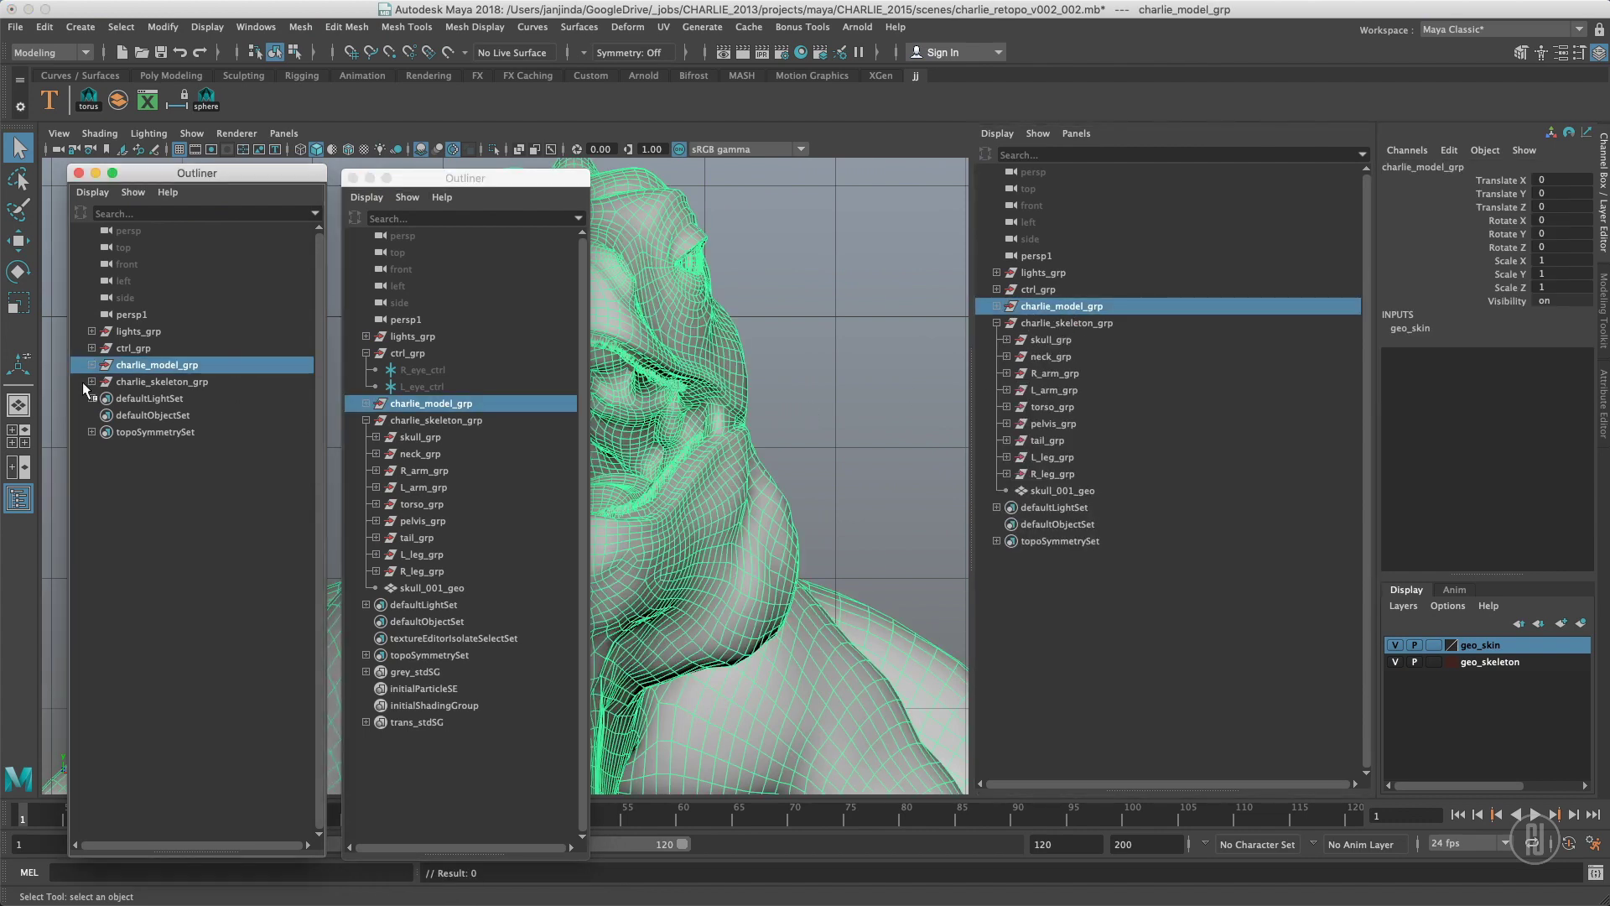
{"action": "left_click", "coordinate": [92, 381]}
{"action": "left_click", "coordinate": [209, 480]}
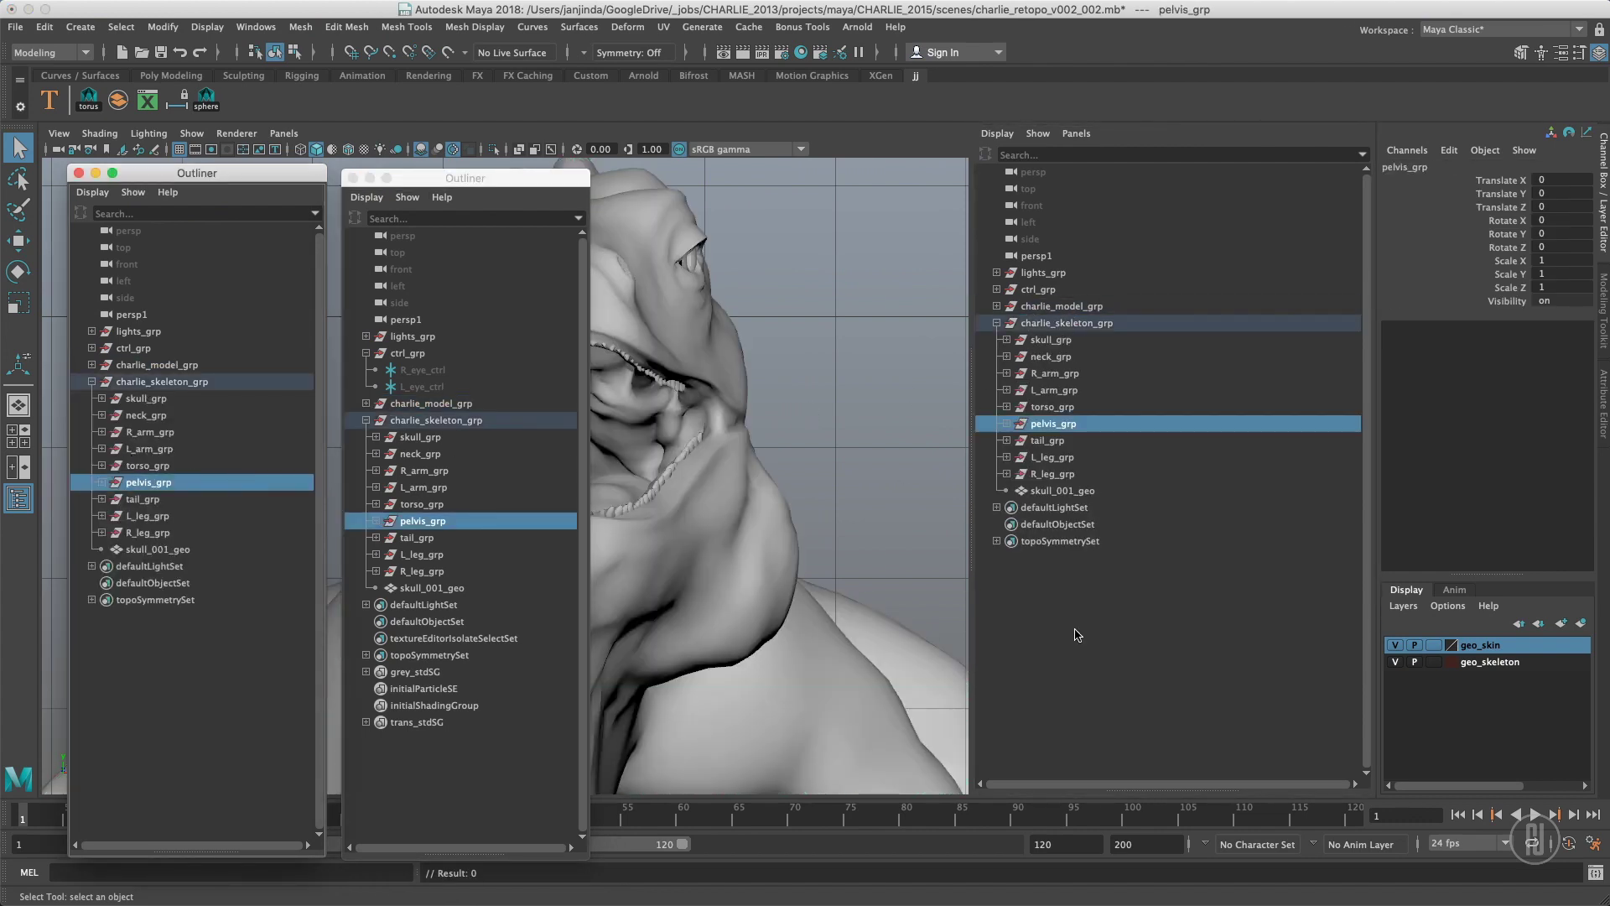
Split the docked Outliner into two stacked sections, collapse charlie_skeleton_grp there, and select charlie_model_grp.
{"action": "left_click_drag", "start_coordinate": [1094, 791], "coordinate": [1106, 432]}
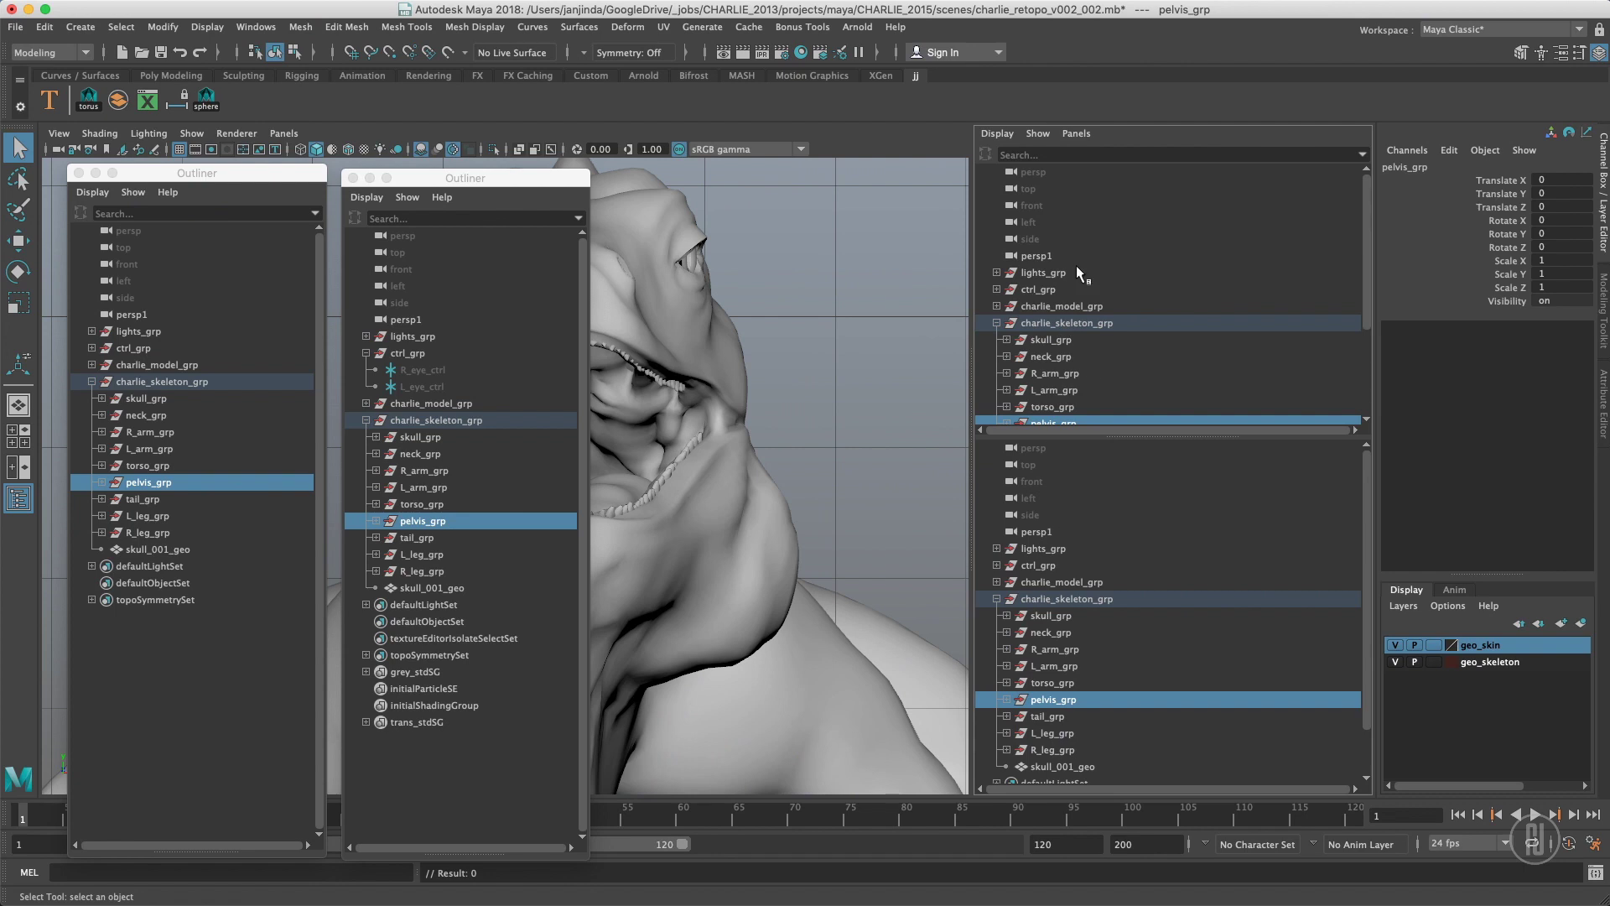
{"action": "left_click", "coordinate": [996, 323]}
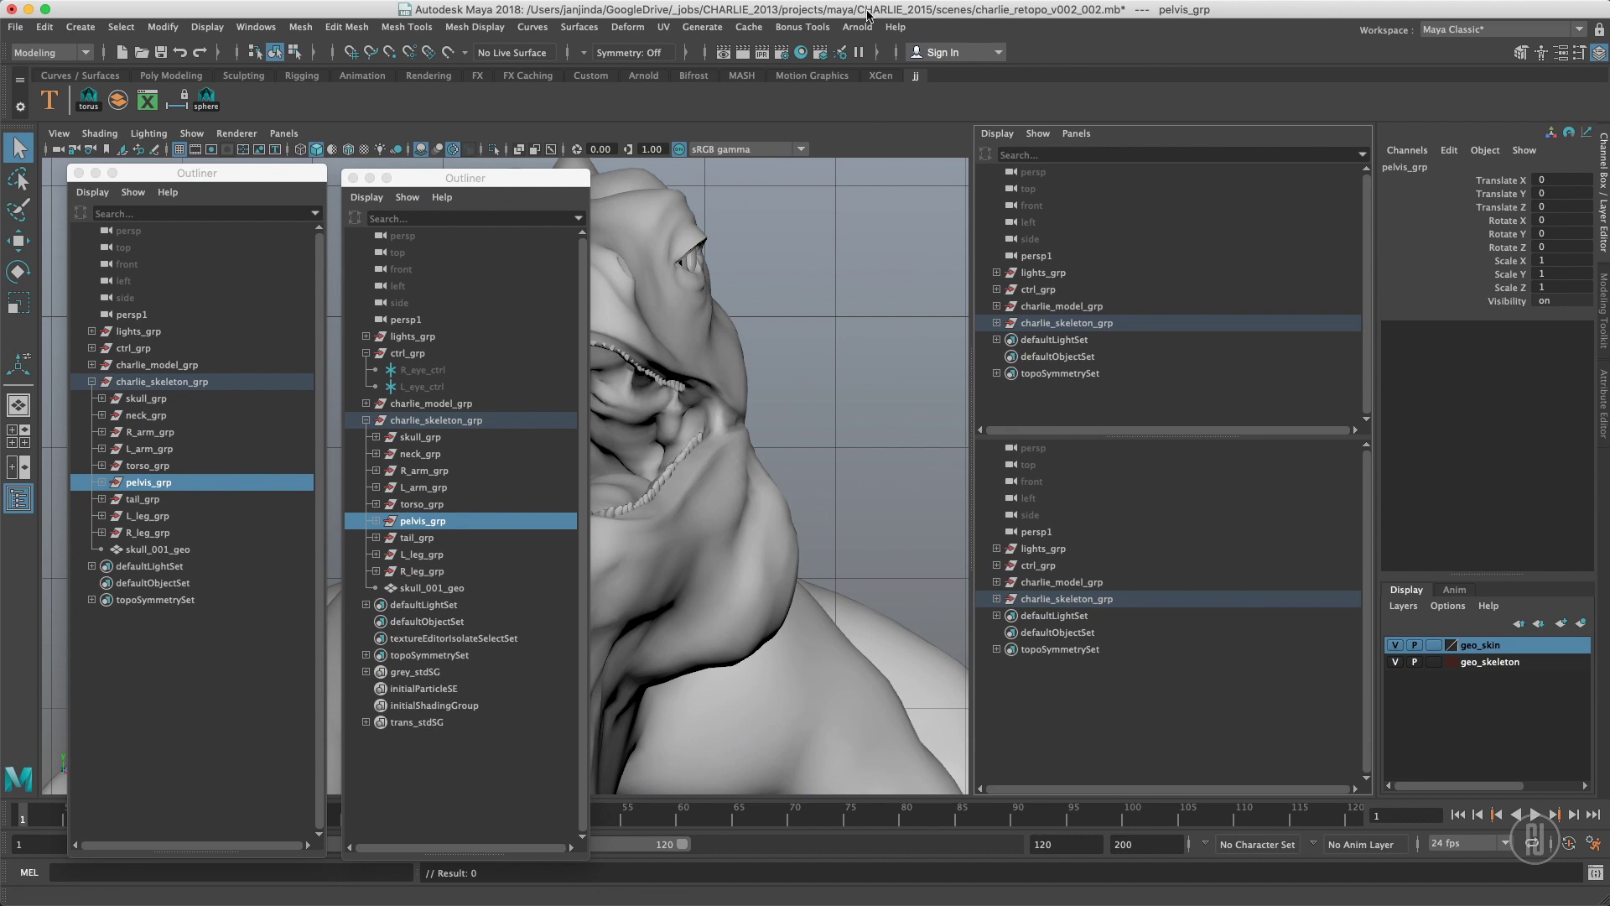
{"action": "left_click", "coordinate": [1078, 306]}
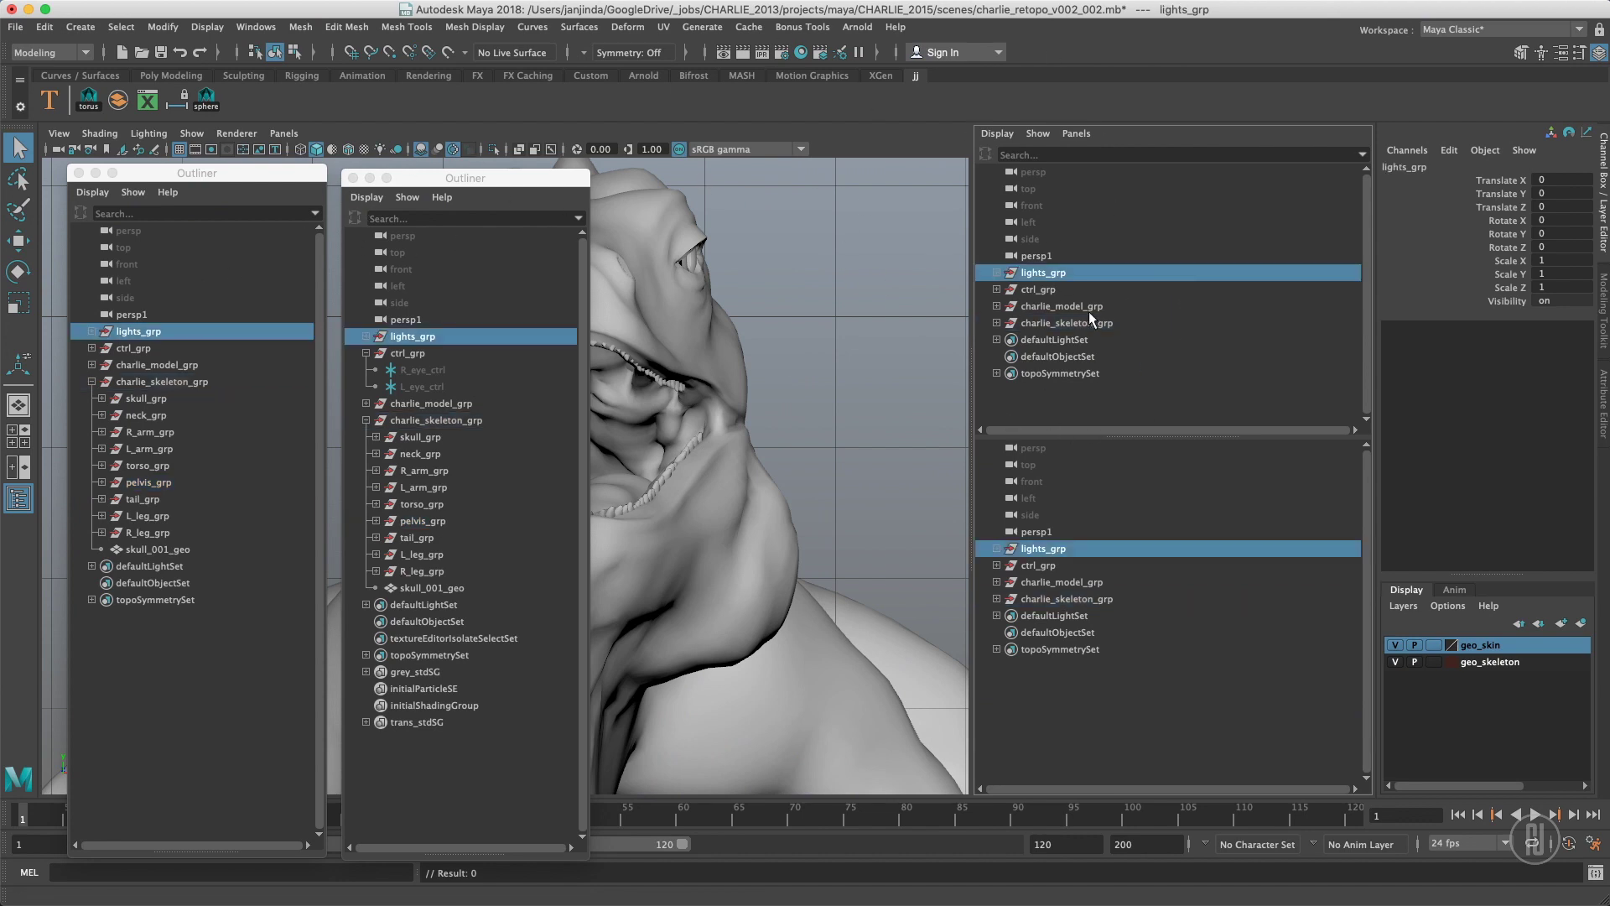
Select neck_vertebra_001_geo under charlie_skeleton_grp's neck_grp in the docked Outliner, and expand pelvis_grp in the torn-off Outliner.
{"action": "left_click", "coordinate": [998, 323]}
{"action": "left_click", "coordinate": [1008, 356]}
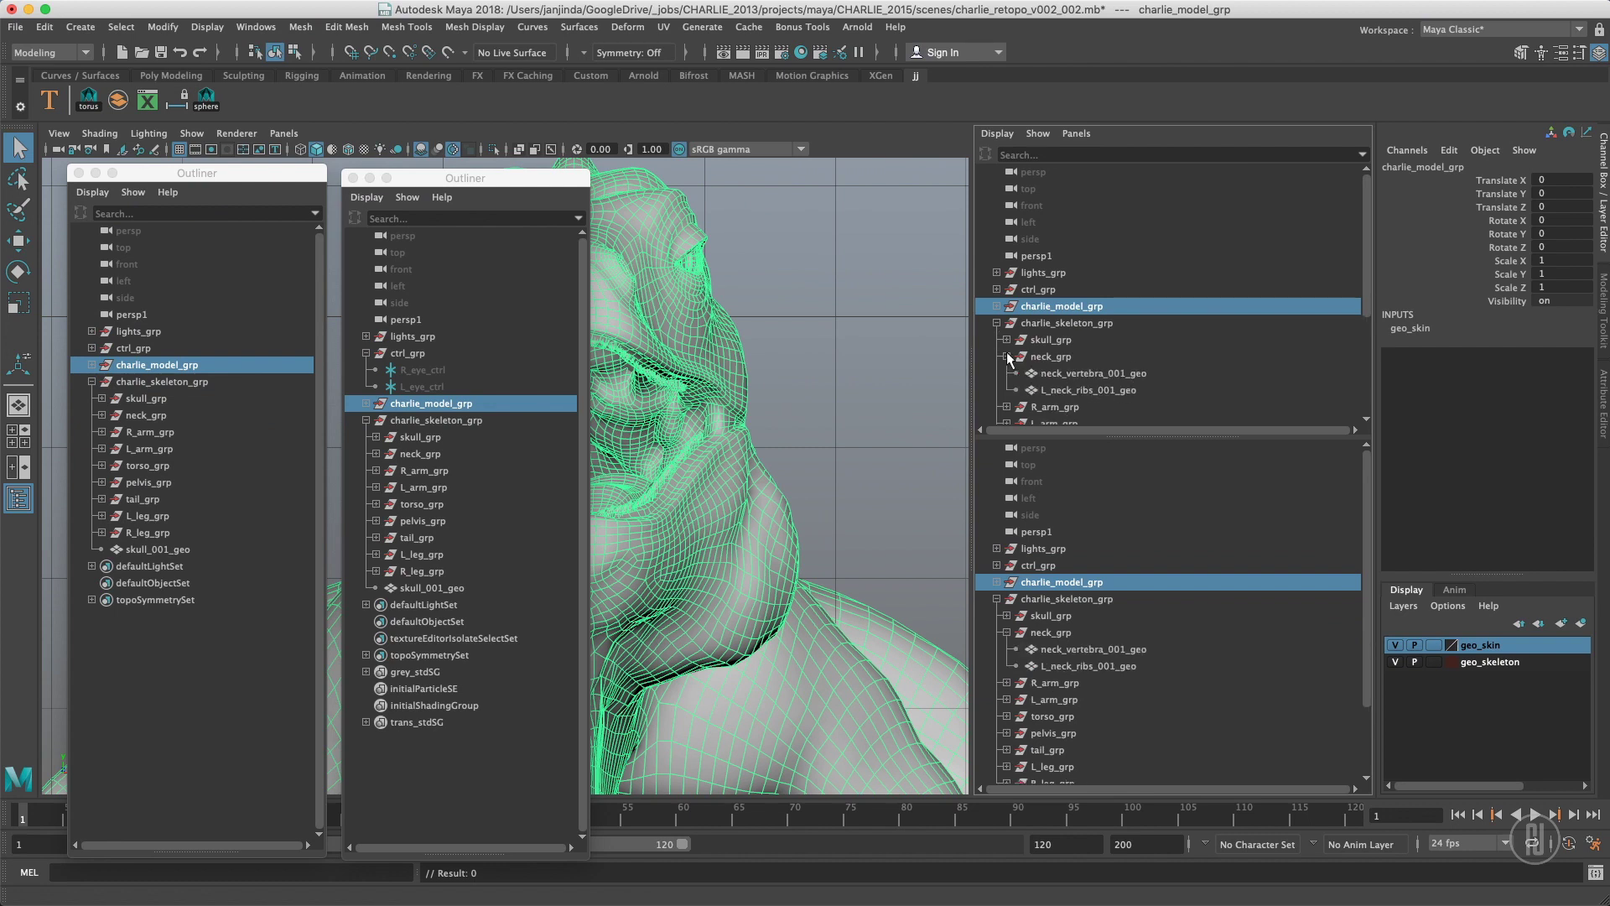
{"action": "left_click", "coordinate": [1083, 373]}
{"action": "left_click", "coordinate": [377, 521]}
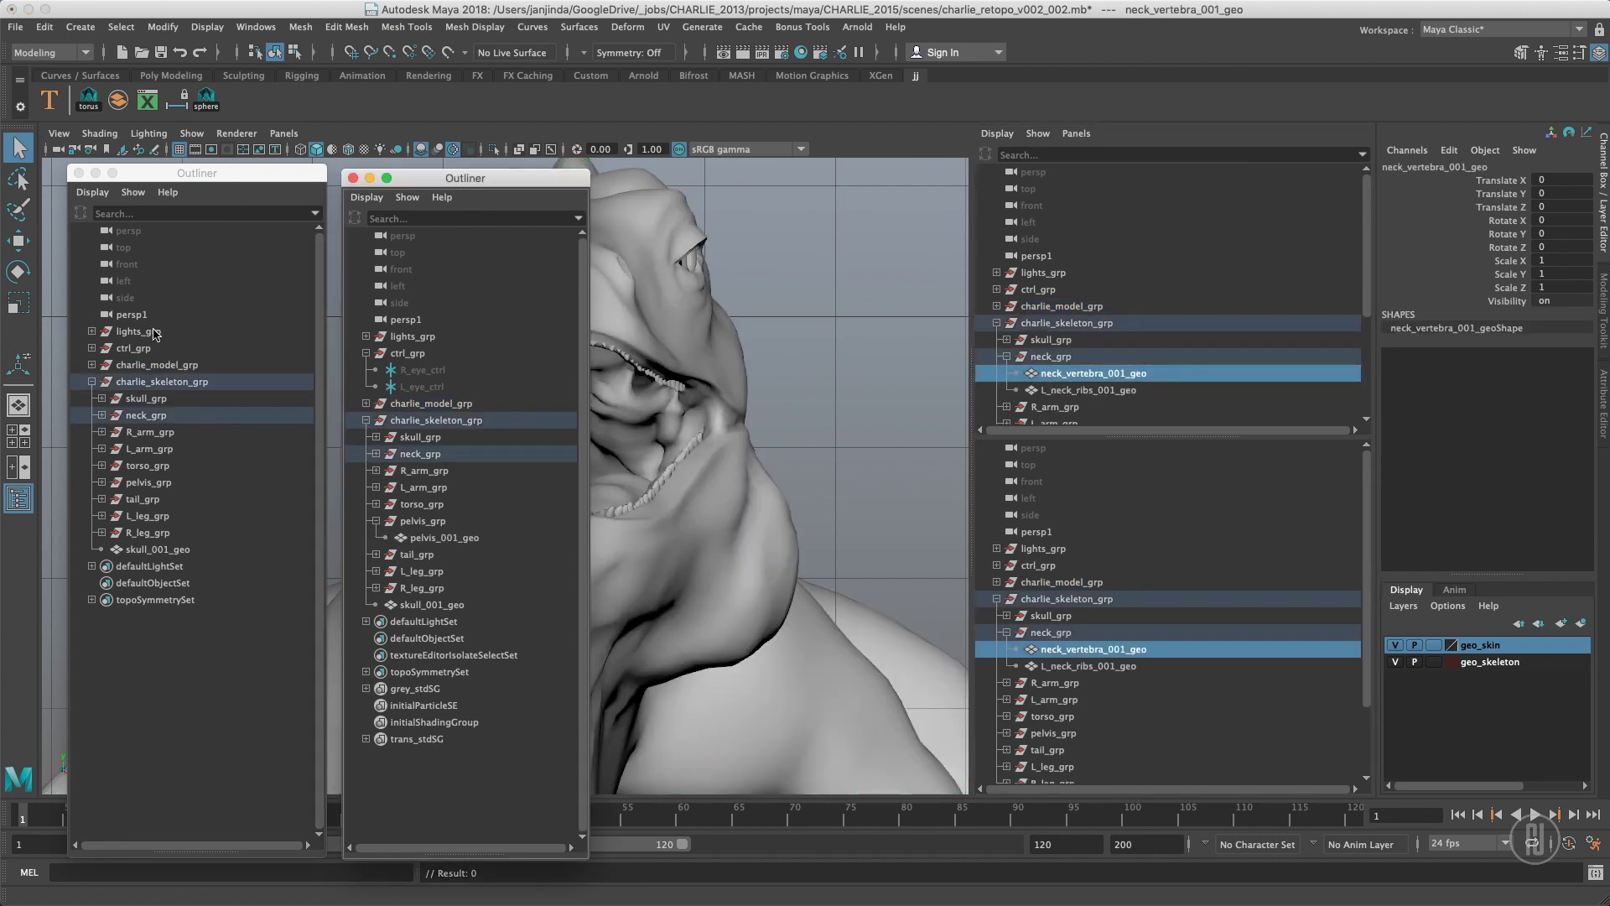
Close both floating Outliner windows and activate the front view.
{"action": "left_click", "coordinate": [79, 173]}
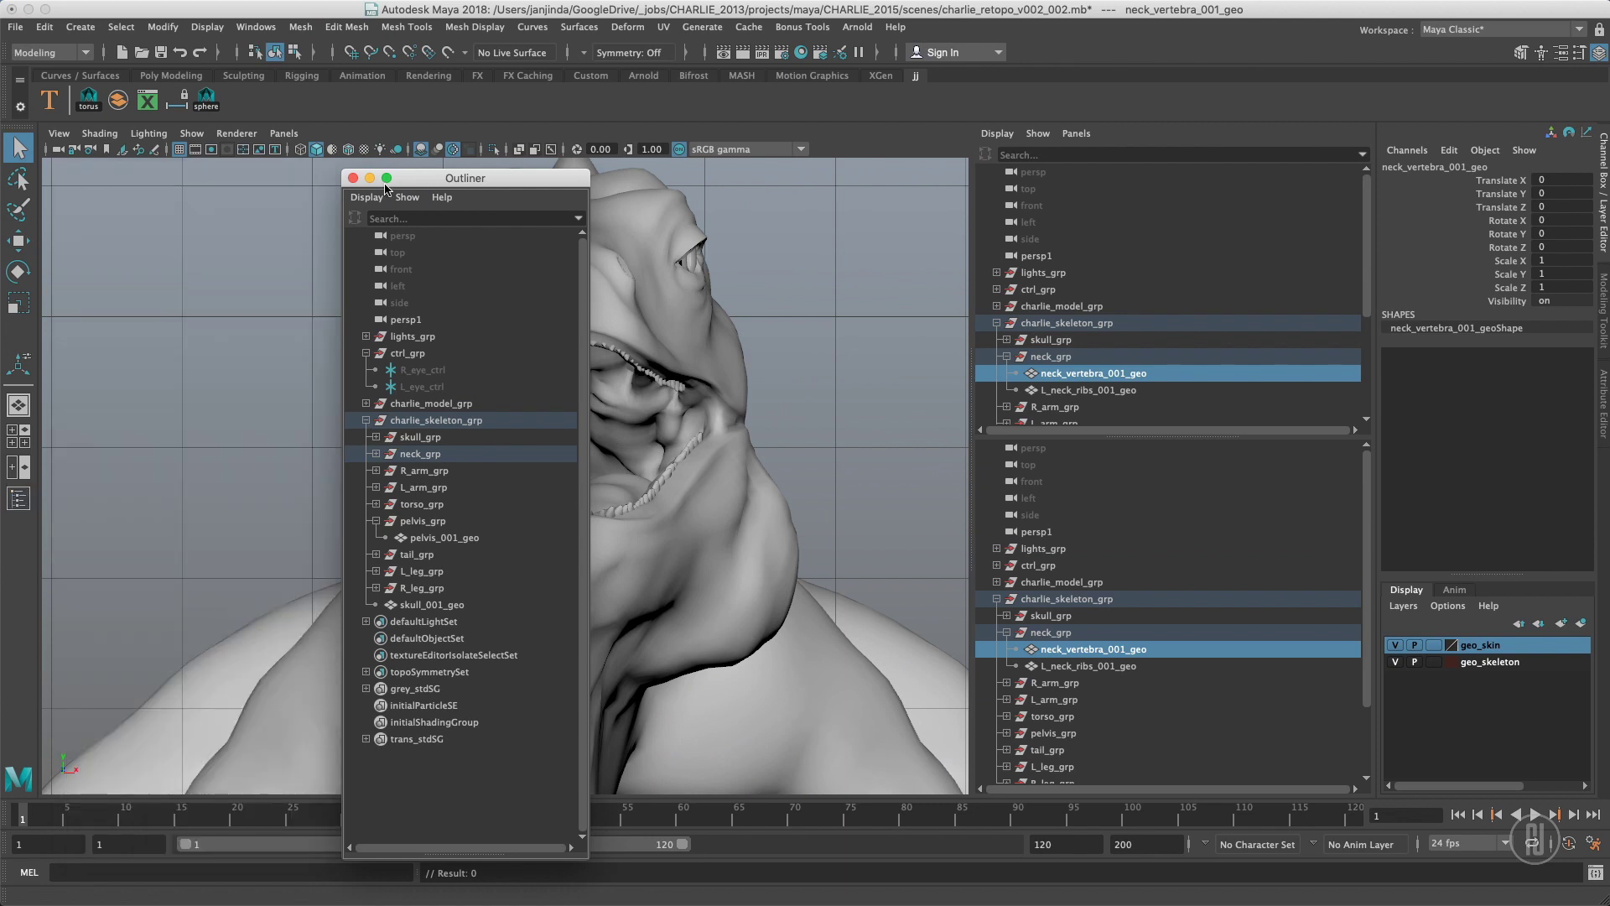
{"action": "left_click", "coordinate": [354, 179]}
{"action": "left_click", "coordinate": [827, 284]}
Maximize the view, switch it to the perspective camera, and frame the whole iguana from its side.
{"action": "key", "text": "space"}
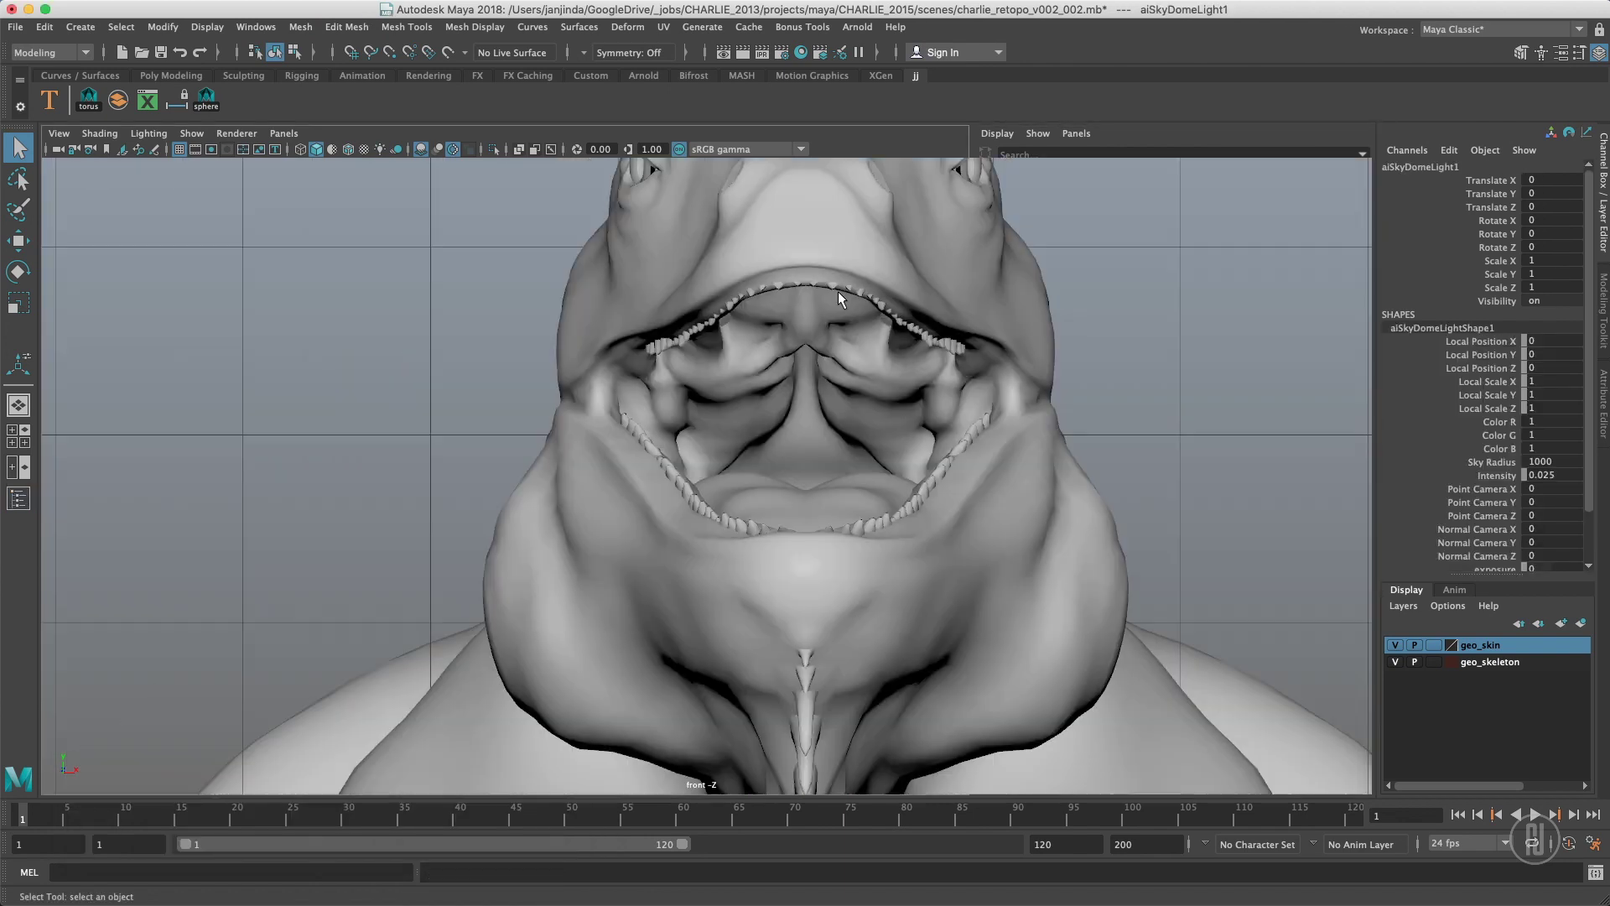
{"action": "key", "text": "space"}
{"action": "left_click_drag", "start_coordinate": [1070, 303], "coordinate": [1034, 289]}
{"action": "right_click_drag", "start_coordinate": [1034, 289], "coordinate": [856, 300], "text": "alt"}
{"action": "left_click_drag", "start_coordinate": [856, 300], "coordinate": [1016, 281], "text": "alt"}
{"action": "right_click_drag", "start_coordinate": [1016, 281], "coordinate": [942, 284], "text": "alt"}
{"action": "left_click_drag", "start_coordinate": [942, 285], "coordinate": [906, 252], "text": "alt"}
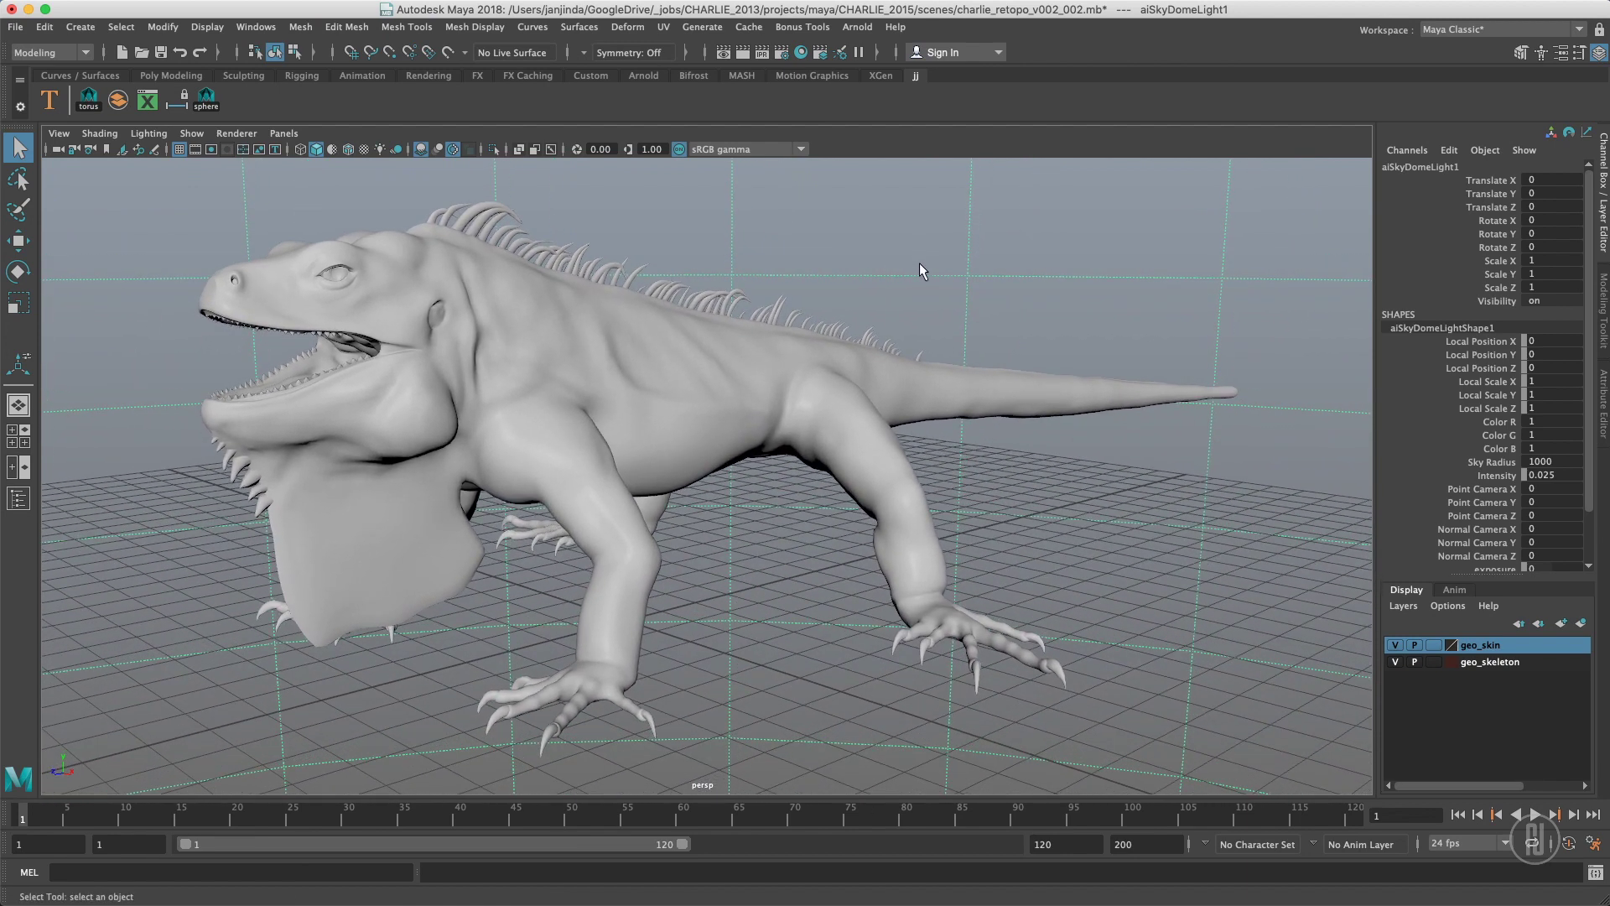
{"action": "left_click_drag", "start_coordinate": [880, 278], "coordinate": [848, 263], "text": "alt"}
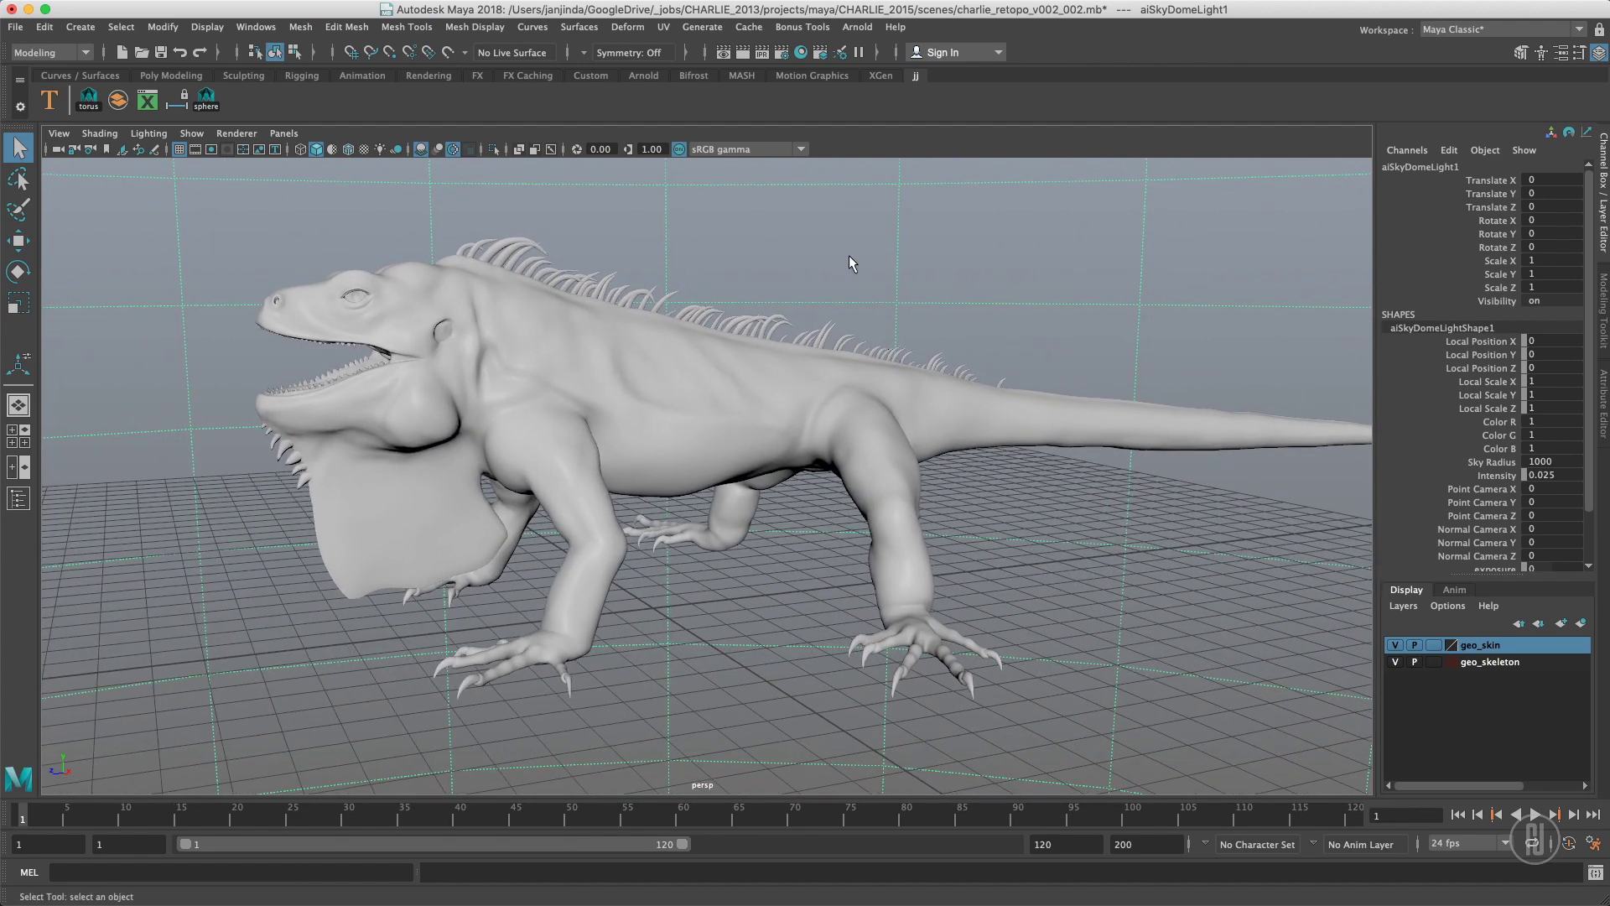